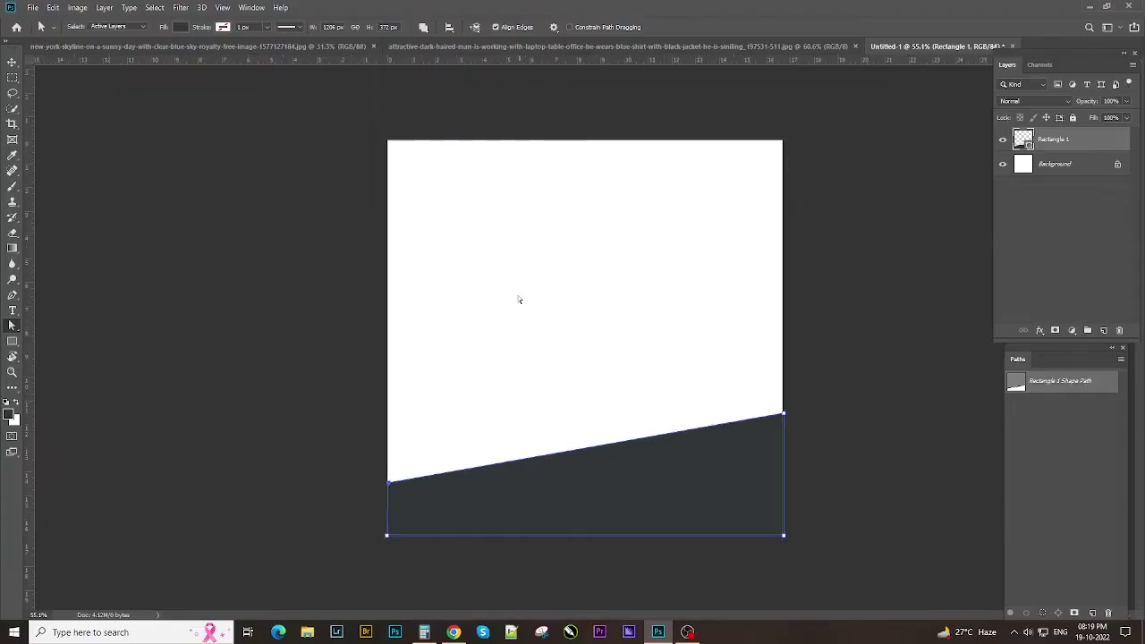
Drag the band's corners past the canvas edges and lower its top-right corner to ease the slope.
scroll(838, 336, "up", 2)
left_click_drag(834, 287, 857, 287)
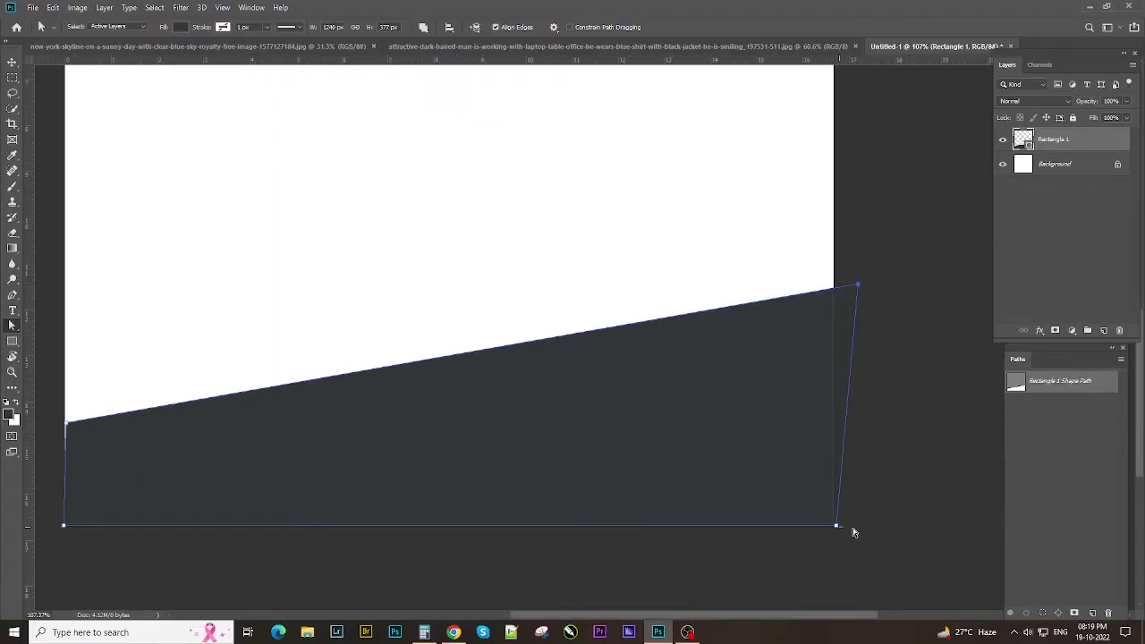
left_click_drag(837, 526, 979, 497)
left_click_drag(228, 387, 202, 382)
left_click_drag(227, 483, 197, 492)
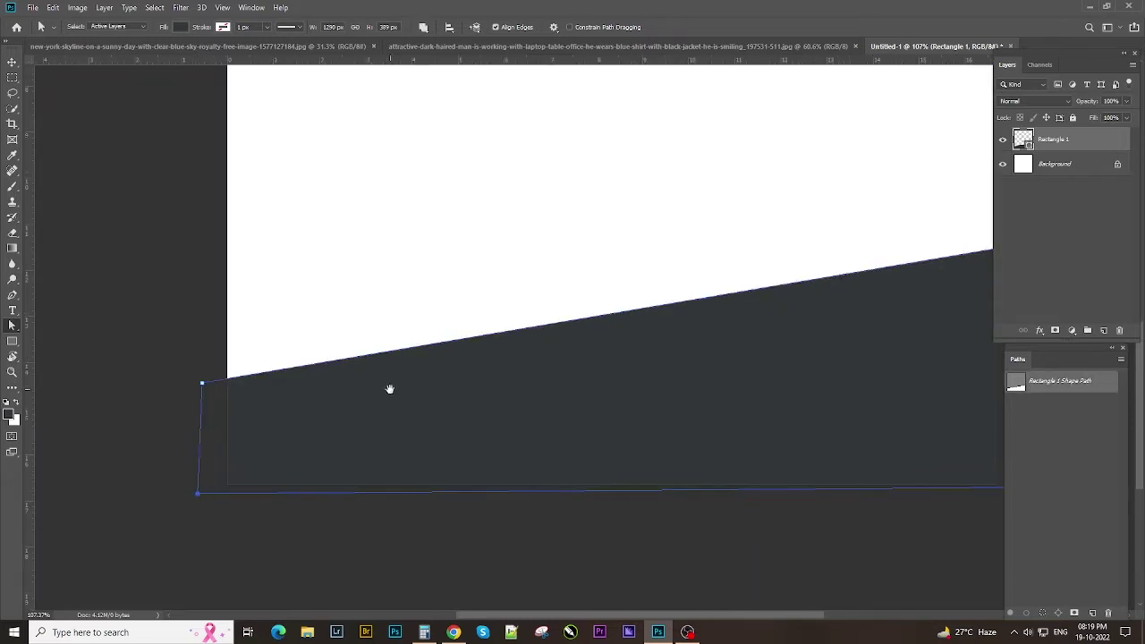
left_click_drag(389, 389, 139, 417)
left_click_drag(751, 276, 749, 325)
scroll(703, 330, "down", 3)
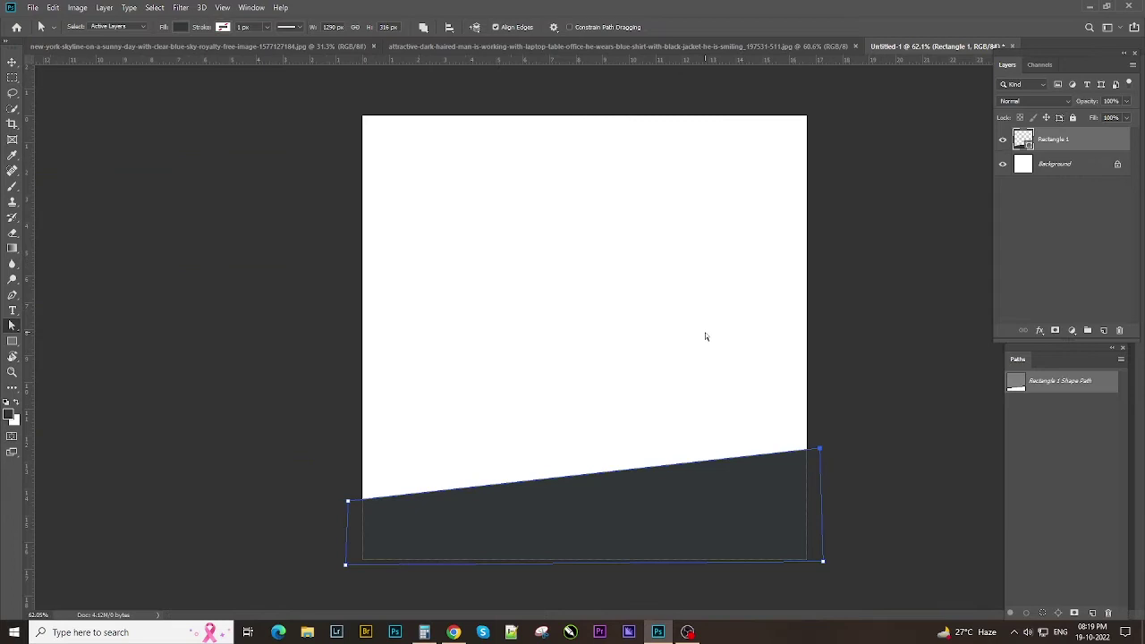
scroll(705, 337, "down", 1)
Fill the band bright blue (#4d7df6).
double_click(1023, 139)
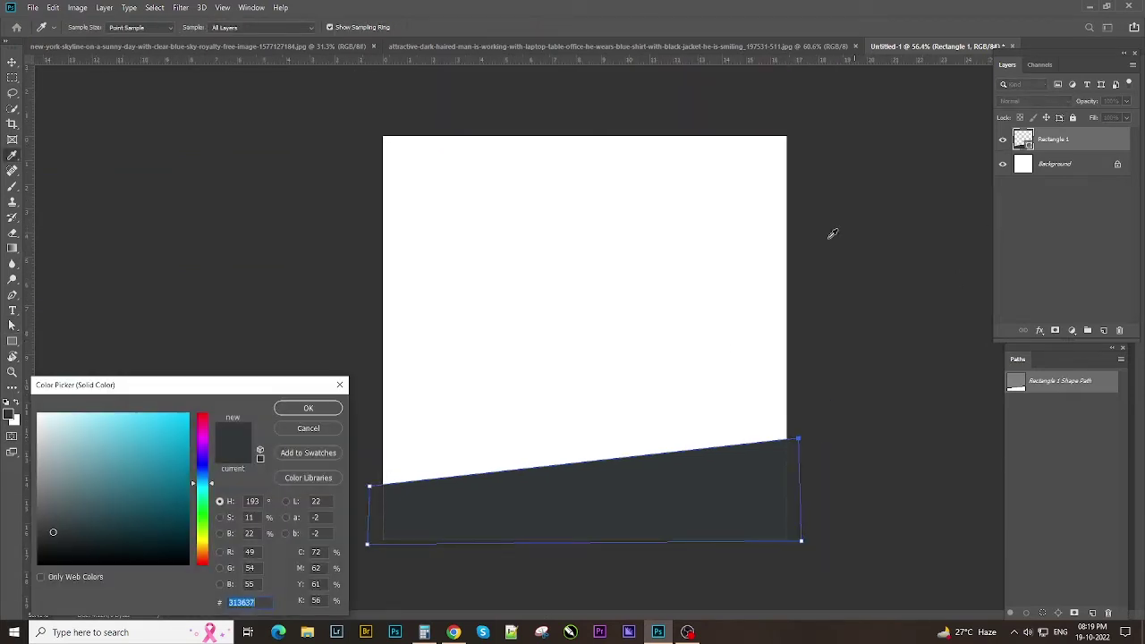
left_click(203, 465)
left_click_drag(154, 421, 170, 419)
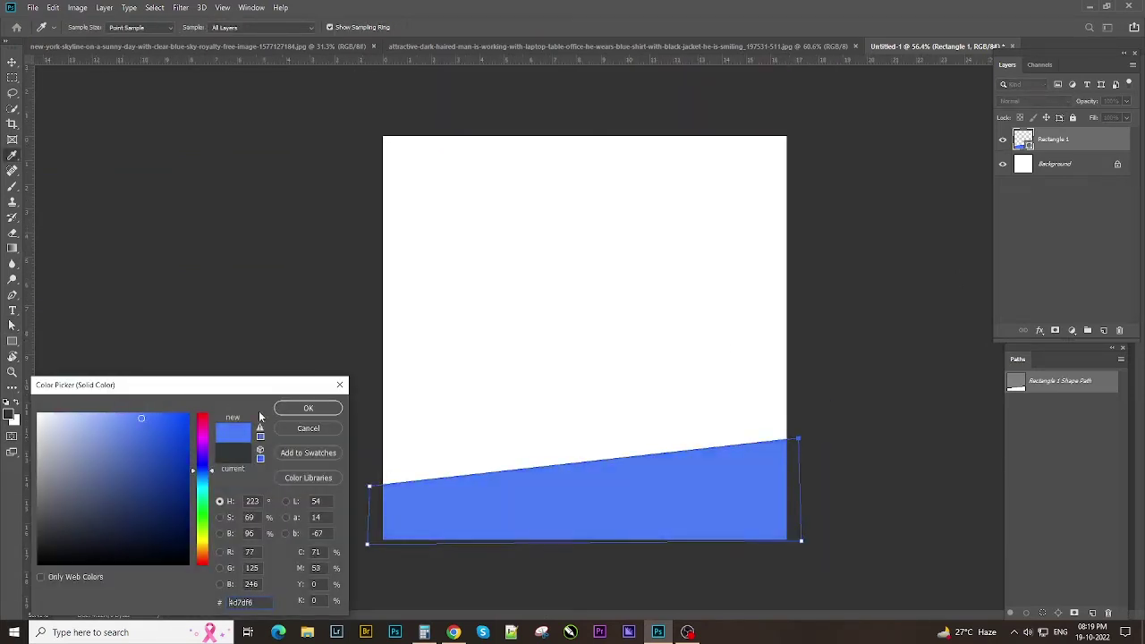
left_click(308, 408)
scroll(196, 125, "down", 1)
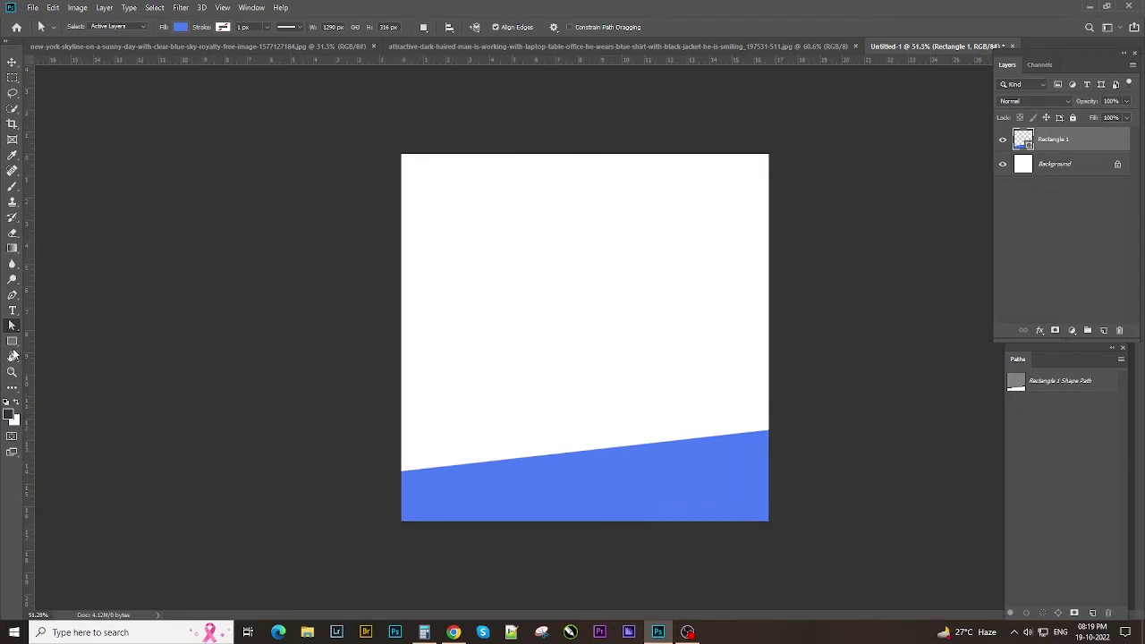
right_click(12, 340)
left_click(63, 353)
Draw a blue circle and move it to the canvas's upper right edge.
mouse_move(569, 252)
left_mouse_down()
mouse_move(737, 410)
mouse_move(719, 401)
left_mouse_up()
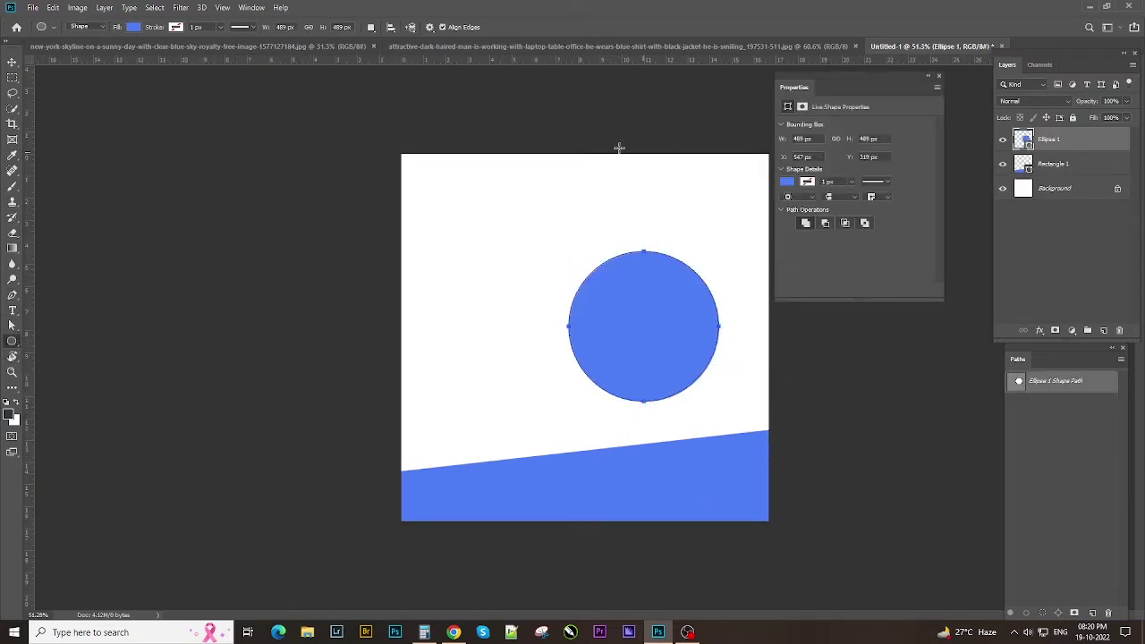
left_click(939, 76)
key("v")
mouse_move(680, 333)
left_mouse_down()
mouse_move(729, 289)
mouse_move(732, 302)
left_mouse_up()
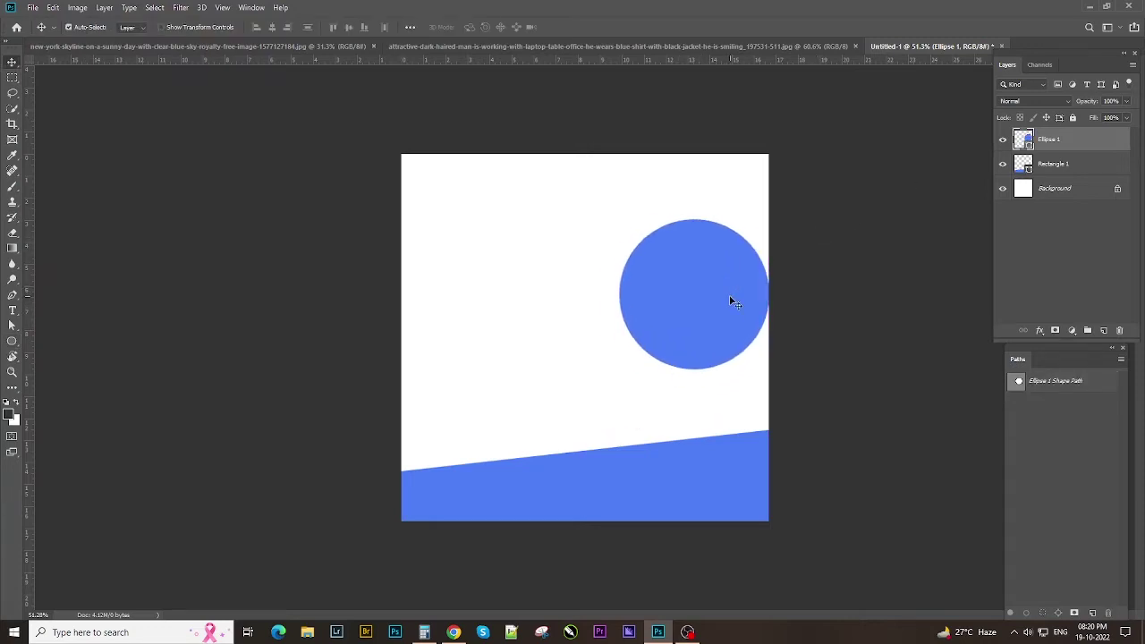
scroll(734, 303, "up", 2)
scroll(740, 290, "up", 5)
On a new layer, trace a curved Pen path rising from the circle's top edge.
key("p")
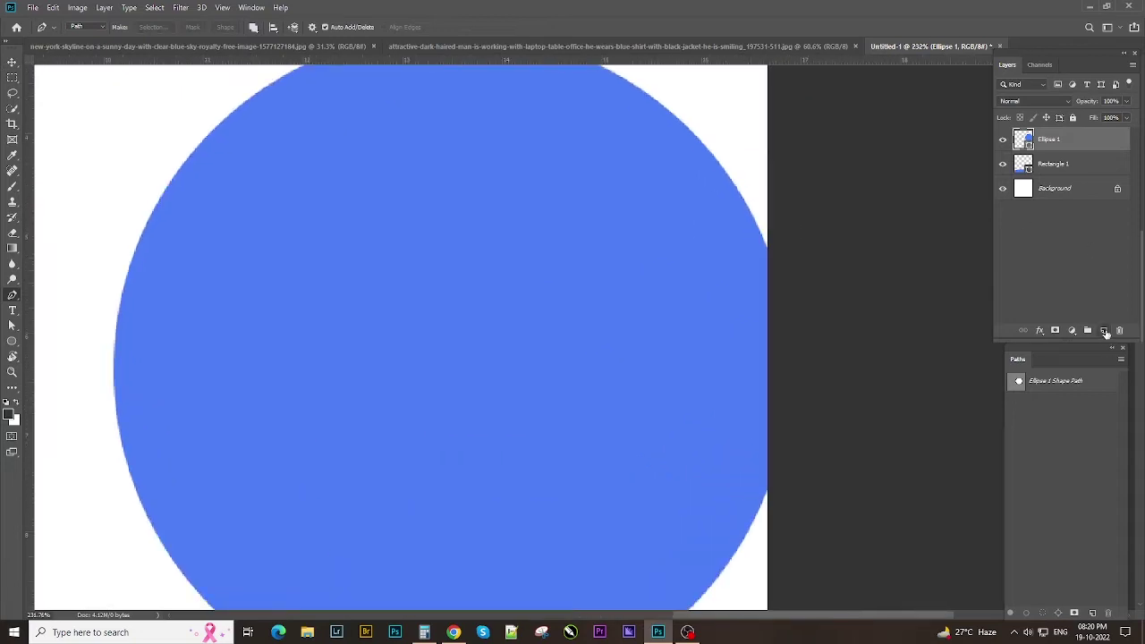
left_click(1104, 330)
scroll(778, 355, "up", 2)
left_click(783, 365)
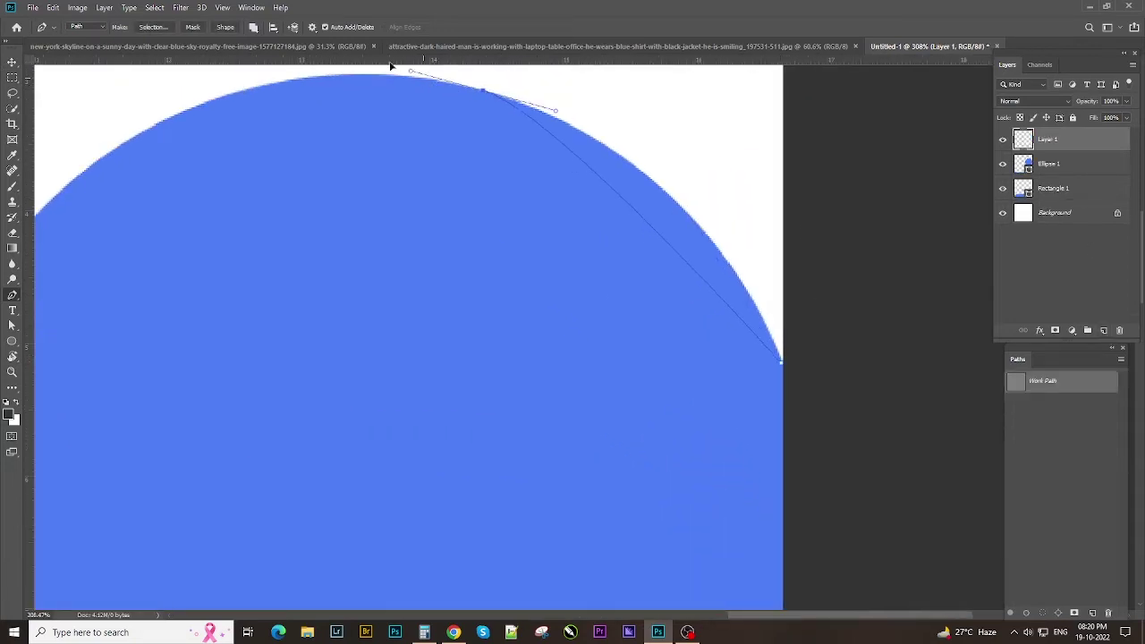
left_click_drag(391, 66, 338, 215)
left_click_drag(237, 204, 211, 193)
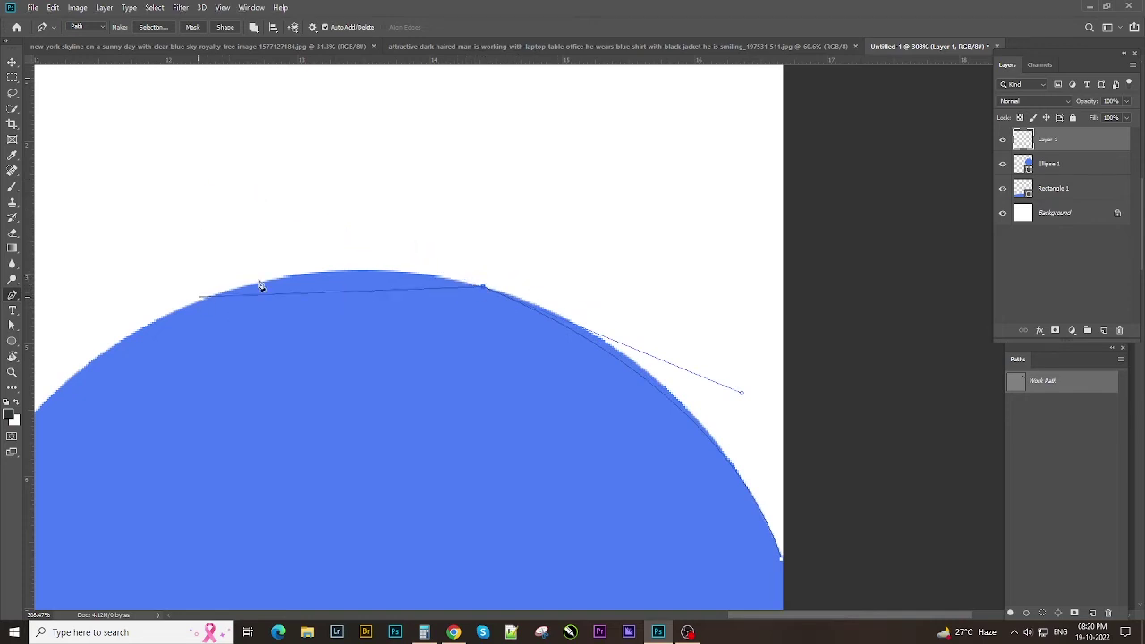
scroll(388, 248, "down", 2)
scroll(517, 329, "down", 2)
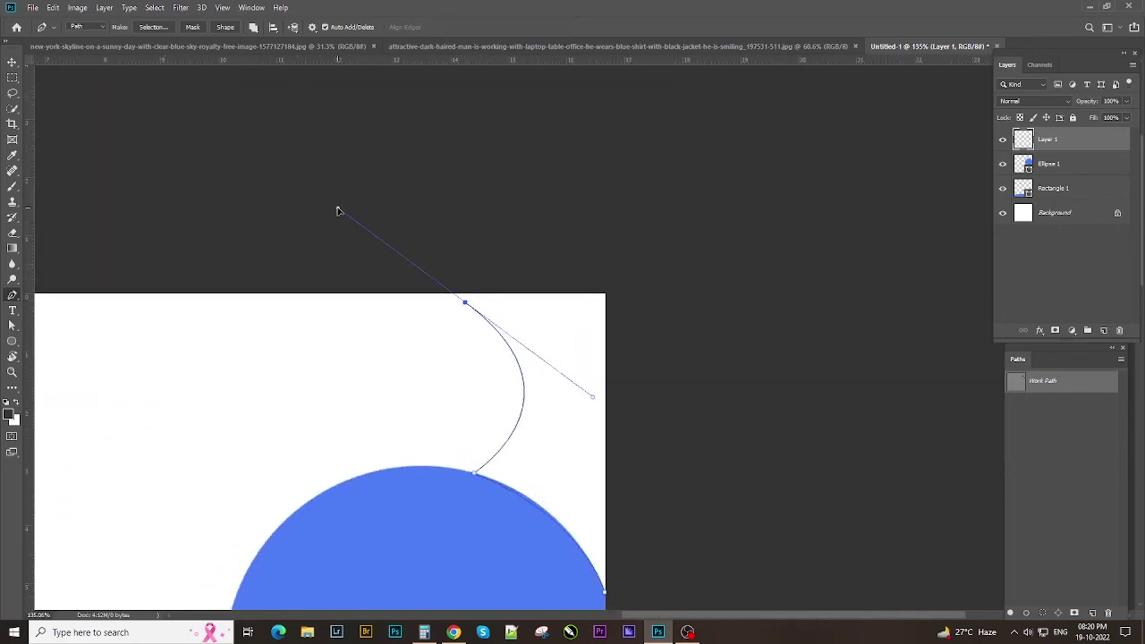
scroll(537, 358, "down", 1)
scroll(531, 345, "down", 2)
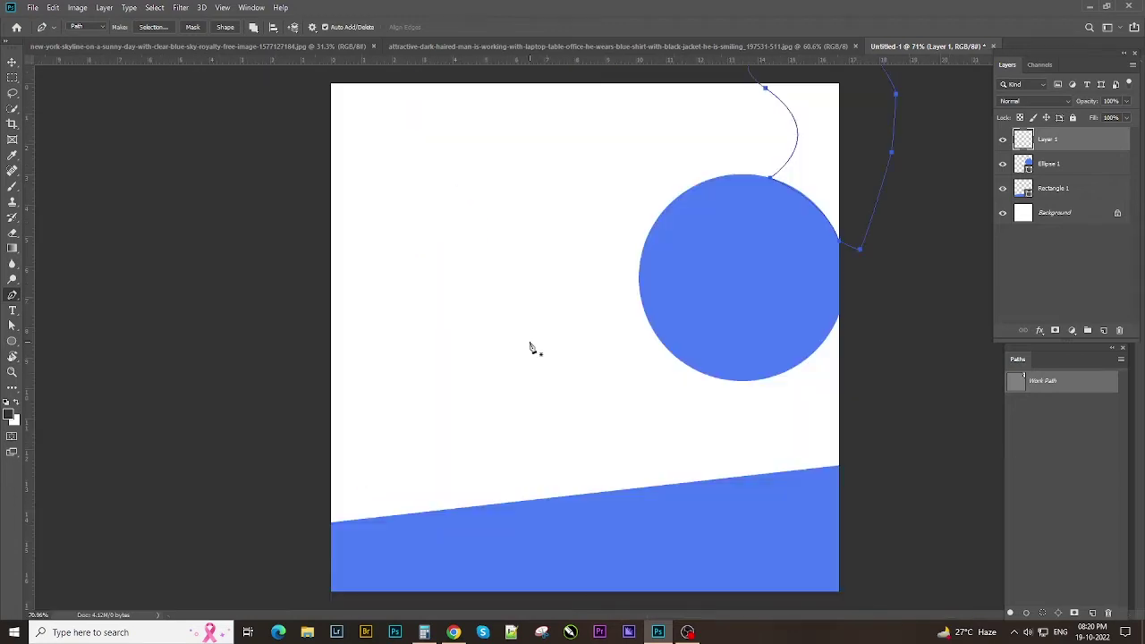
scroll(555, 268, "down", 1)
Convert the traced wave path into a new shape layer, Ellipse 2, removing the stray ellipse.
key("a")
key("u")
left_click_drag(505, 250, 551, 327)
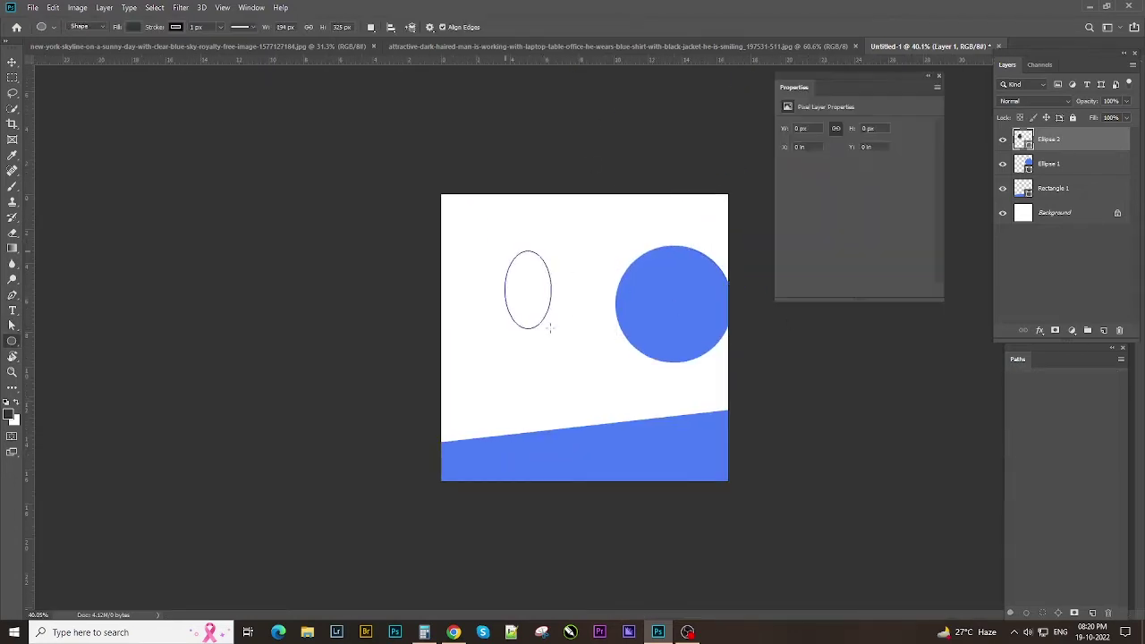
key("ctrl+z")
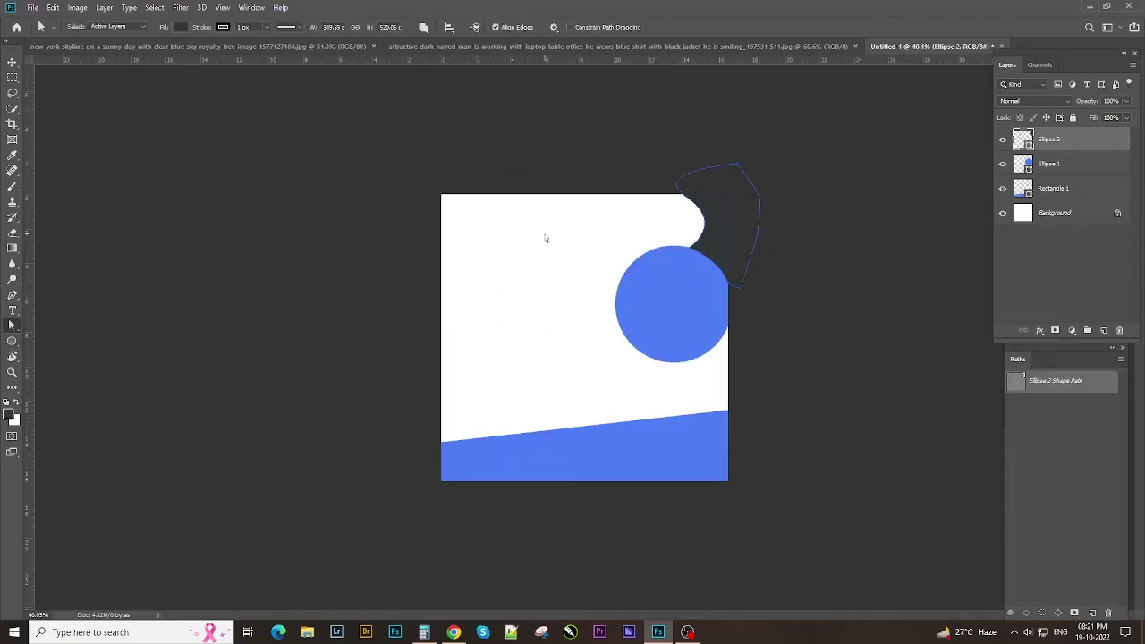
key("v")
scroll(752, 219, "up", 1)
Set the wave shape's fill to golden yellow (#ffc000).
double_click(1025, 141)
left_click(179, 414)
left_click_drag(199, 489, 198, 548)
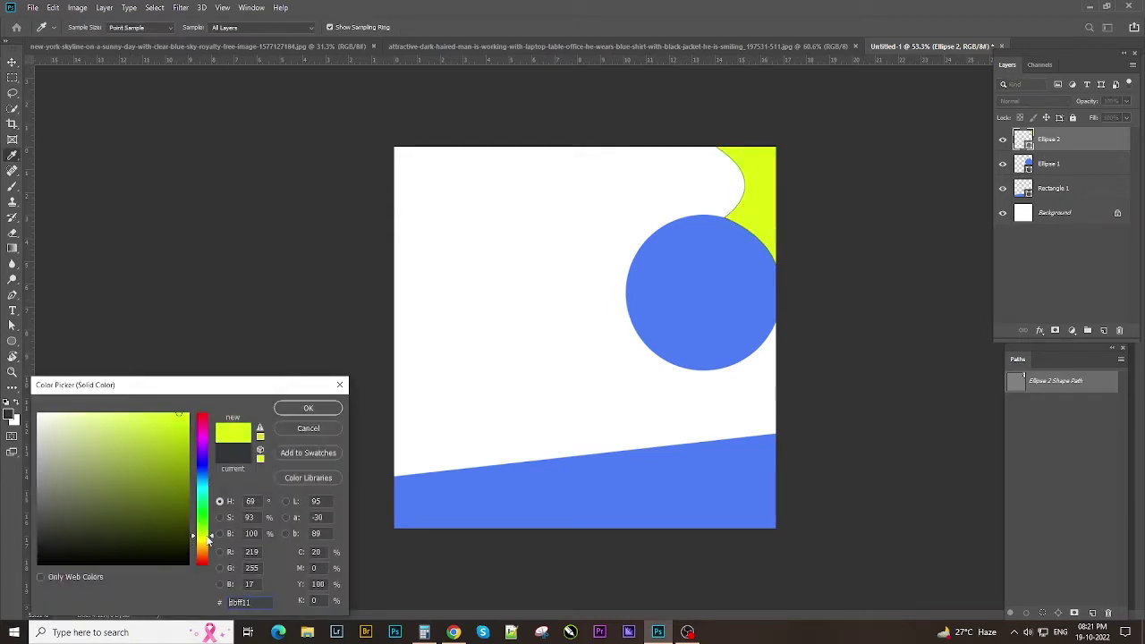
left_click(178, 463)
left_click_drag(179, 463, 199, 403)
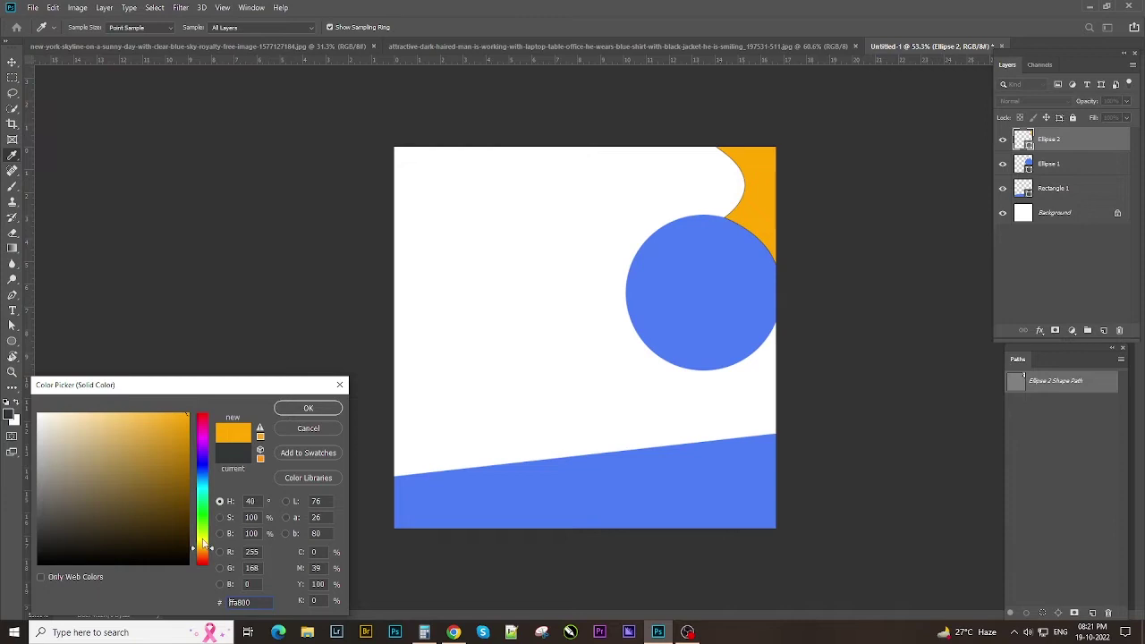
left_click_drag(204, 543, 205, 551)
left_click(307, 408)
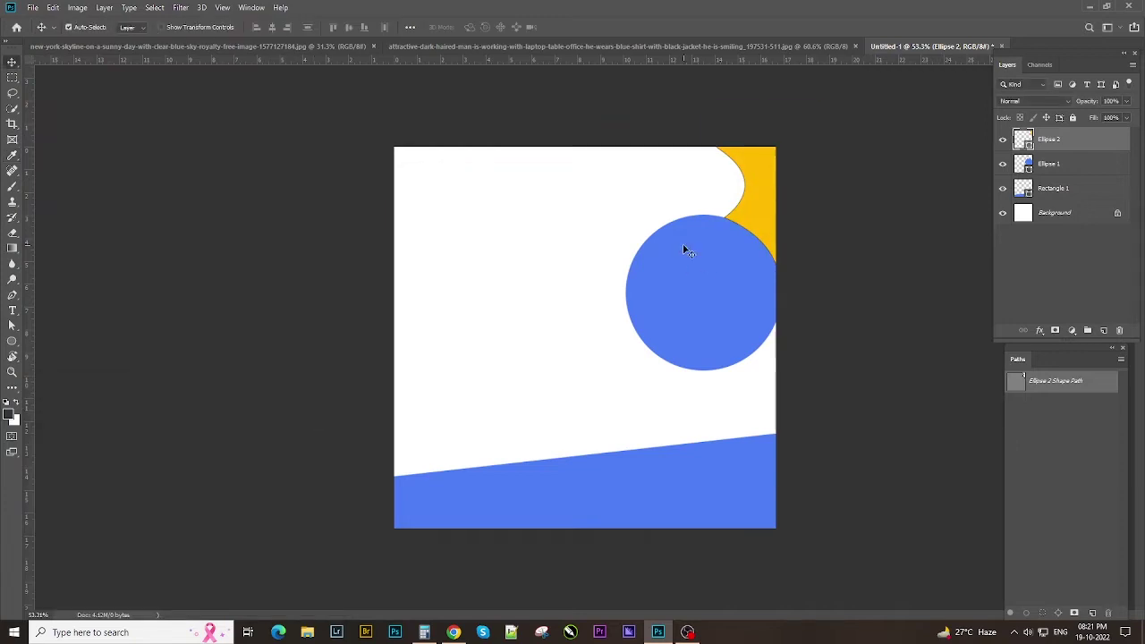
key("u")
left_click(134, 26)
left_click(134, 27)
On a new layer, trace a closed Pen path along the golden wave's inner edge.
key("ctrl+minus")
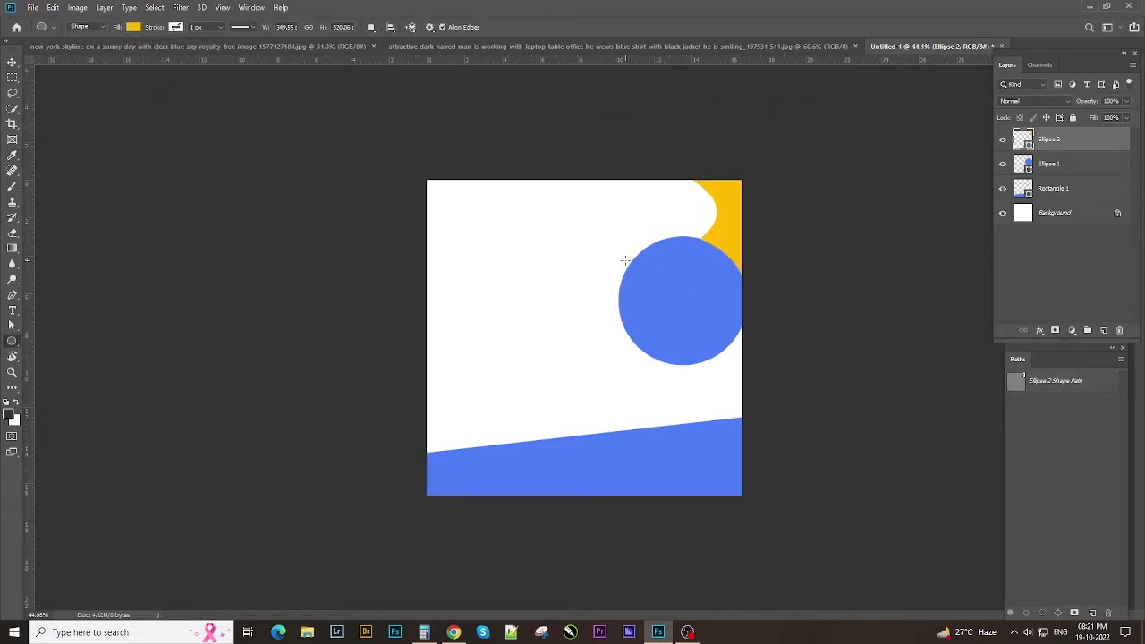
scroll(729, 265, "up", 5)
left_click(1103, 330)
key("p")
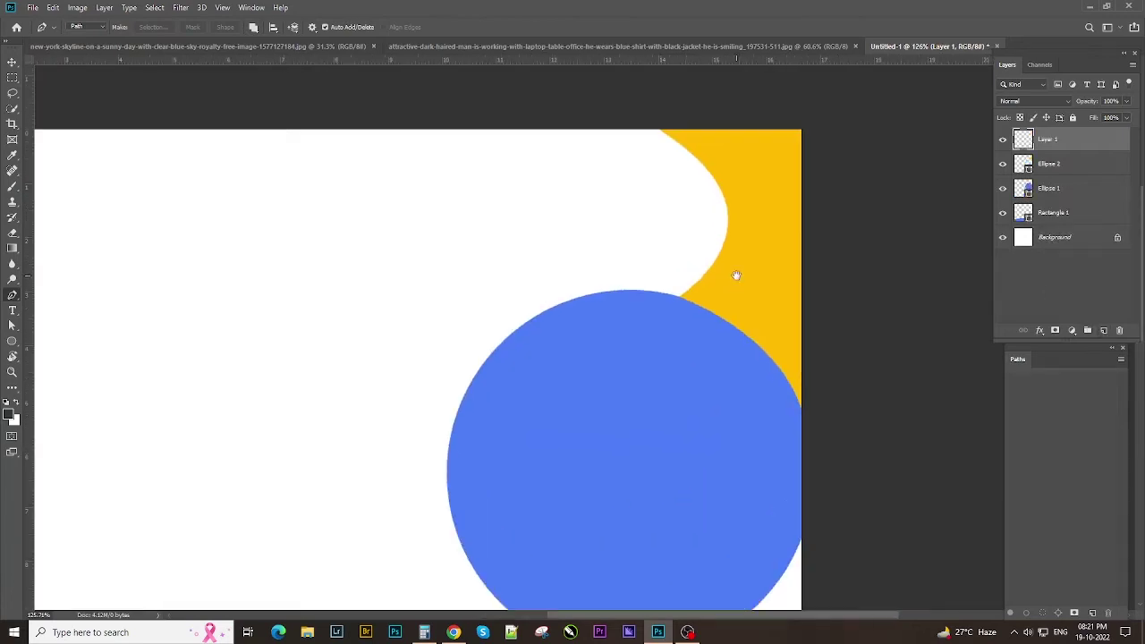
scroll(735, 275, "up", 3)
left_click(502, 338)
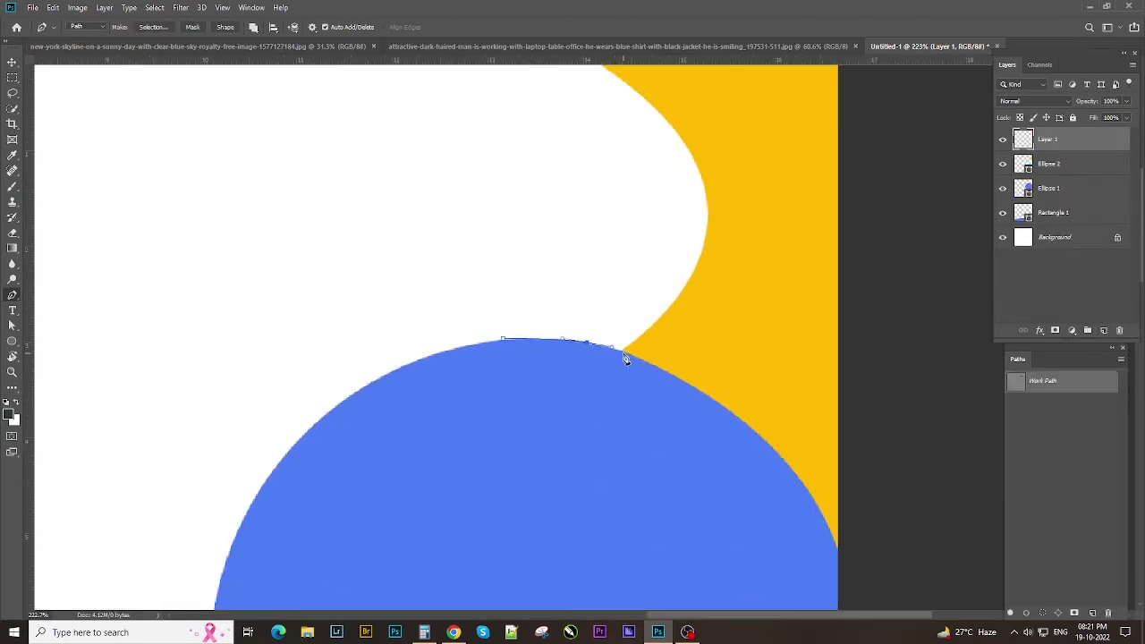
scroll(632, 305, "up", 2)
left_click_drag(644, 312, 674, 258)
scroll(644, 269, "up", 3)
left_click_drag(655, 220, 685, 243)
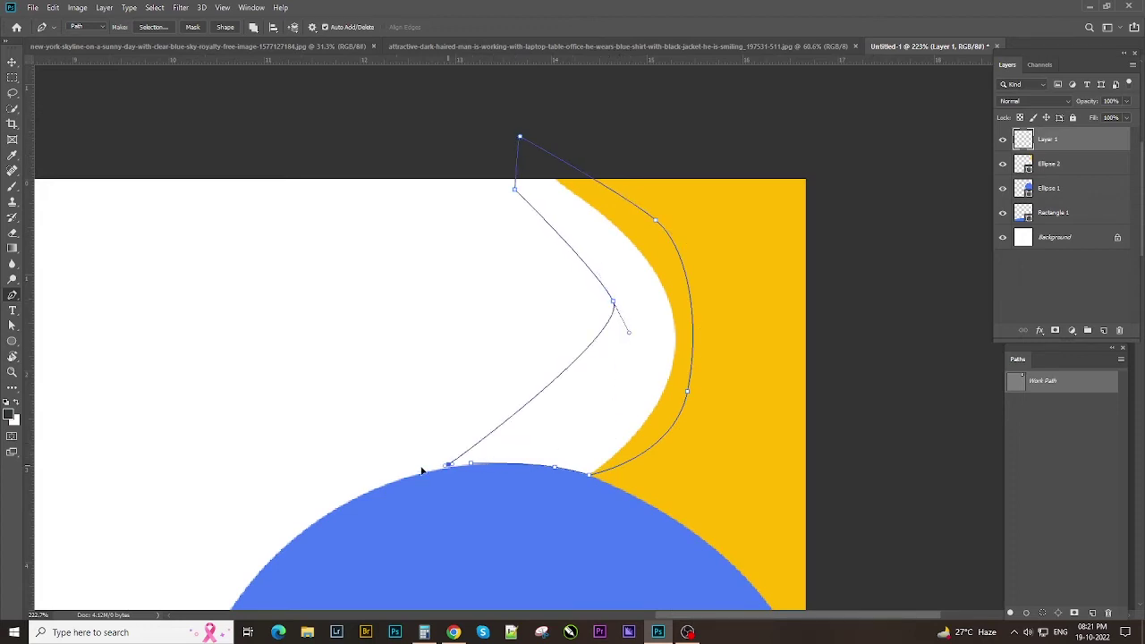
left_click_drag(455, 472, 86, 491)
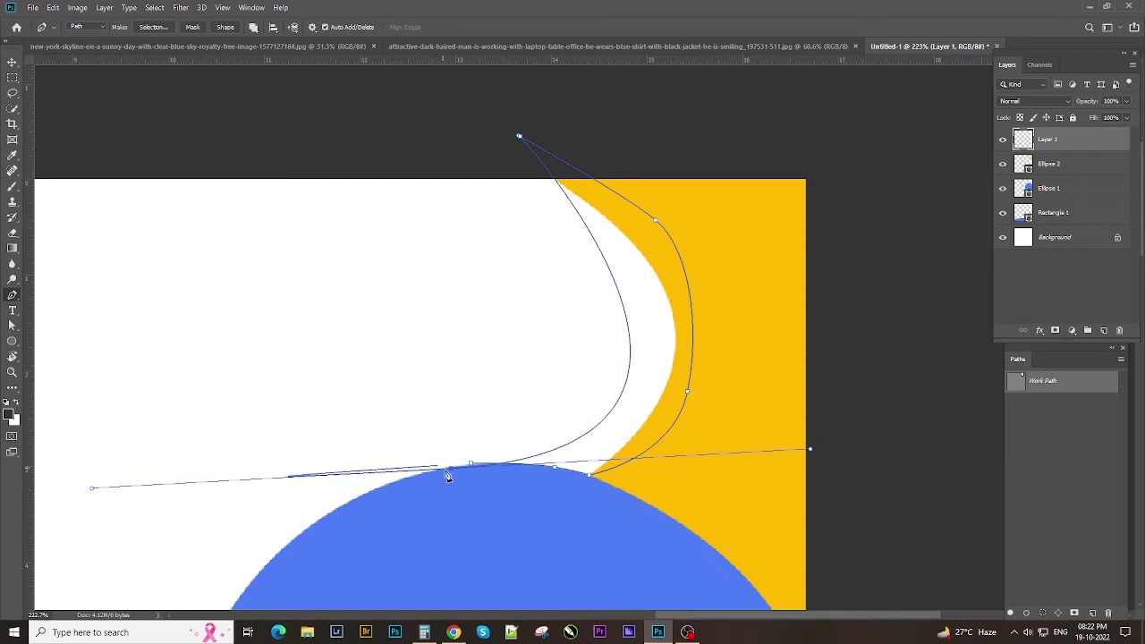
scroll(473, 478, "down", 2)
scroll(447, 447, "down", 2)
Turn the path into a selection and paint it a lighter yellow with the Brush.
key("ctrl+Return")
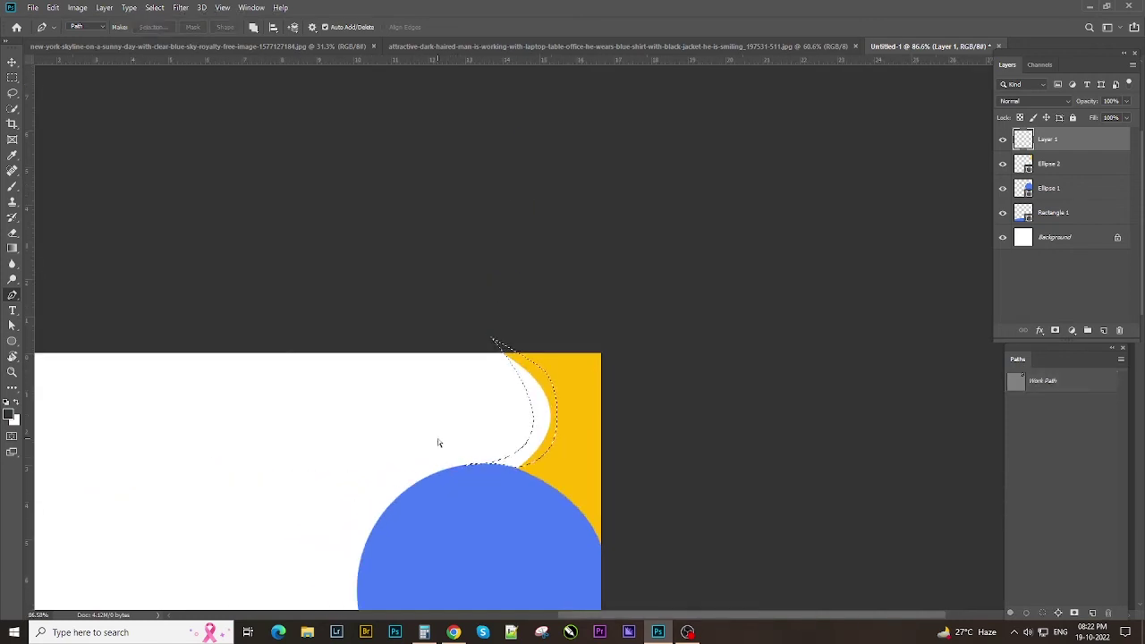
key("b")
right_click(461, 427)
key("Escape")
right_click(405, 393)
key("Escape")
scroll(493, 492, "down", 1)
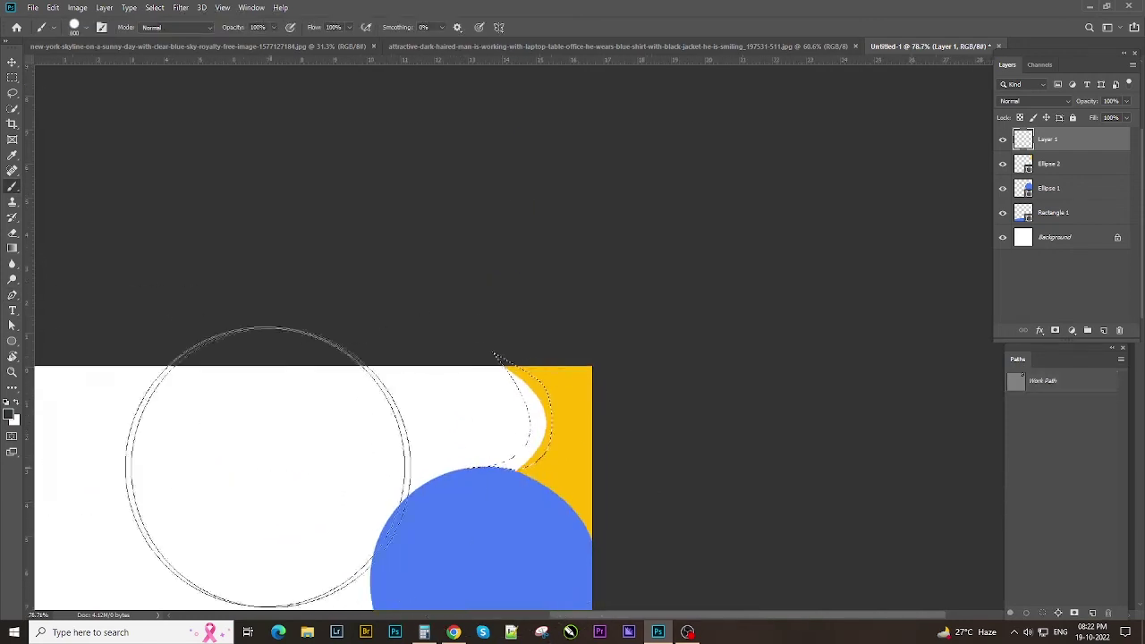
left_click(9, 412)
left_click(536, 393)
left_click(308, 408)
left_click_drag(468, 486, 405, 362)
Move the yellow strip layer beneath Ellipse 2 and clear the selection.
left_click_drag(1020, 143, 1020, 176)
key("ctrl+d")
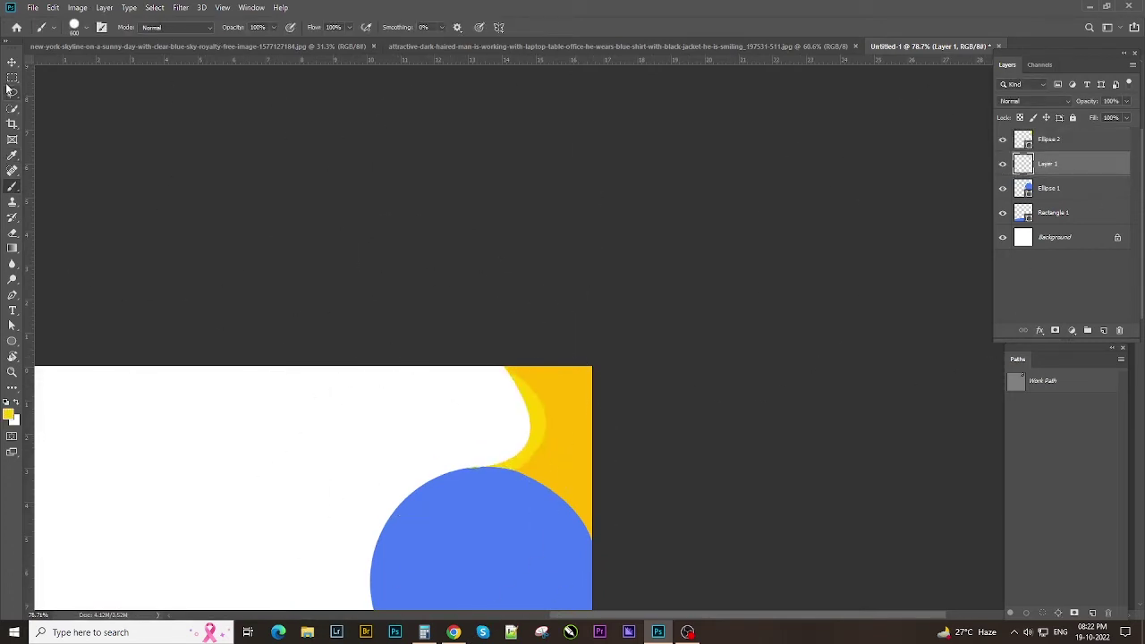
scroll(725, 440, "down", 1)
key("p")
scroll(605, 238, "up", 2)
Hide the yellow strip layer, dismiss the path error, and nudge the strip slightly.
scroll(599, 218, "up", 1)
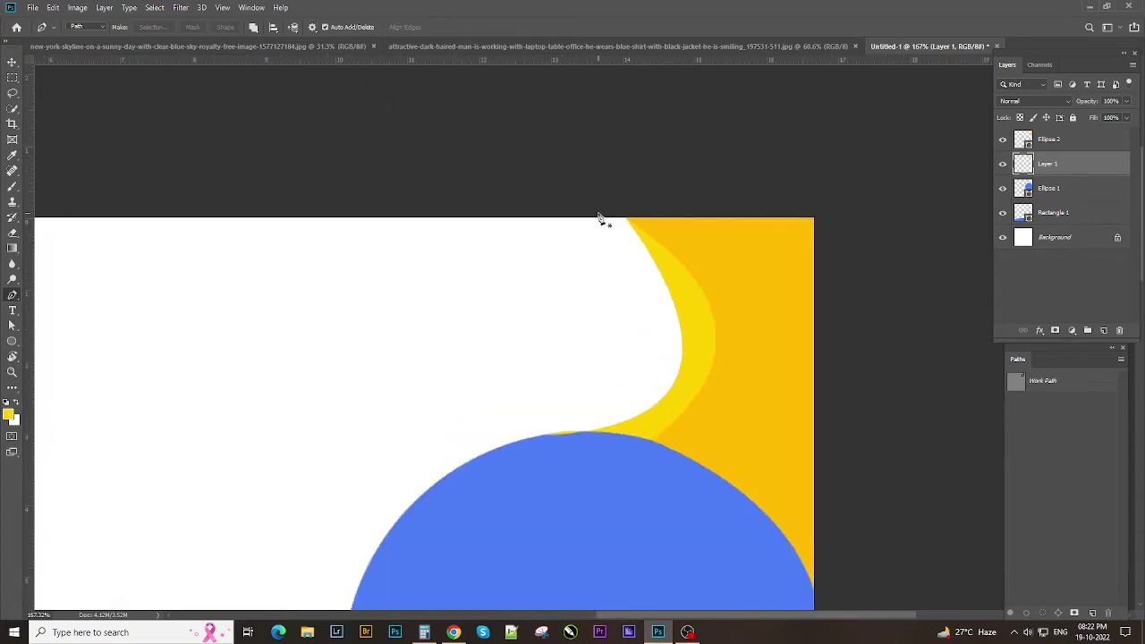
left_click(400, 517)
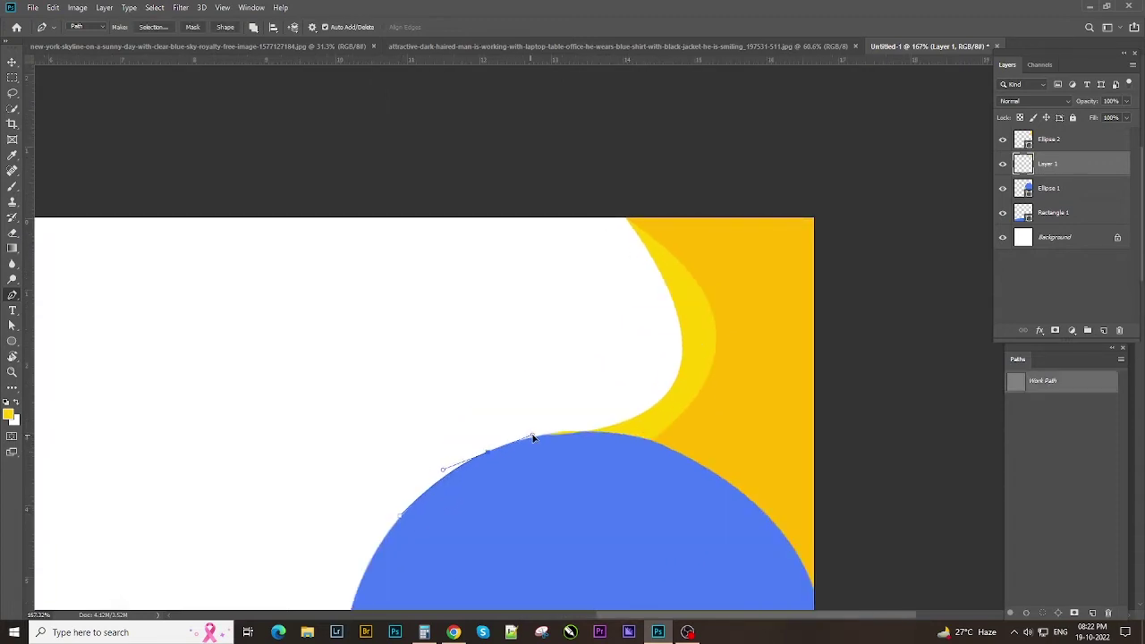
left_click(1003, 165)
scroll(591, 444, "up", 1)
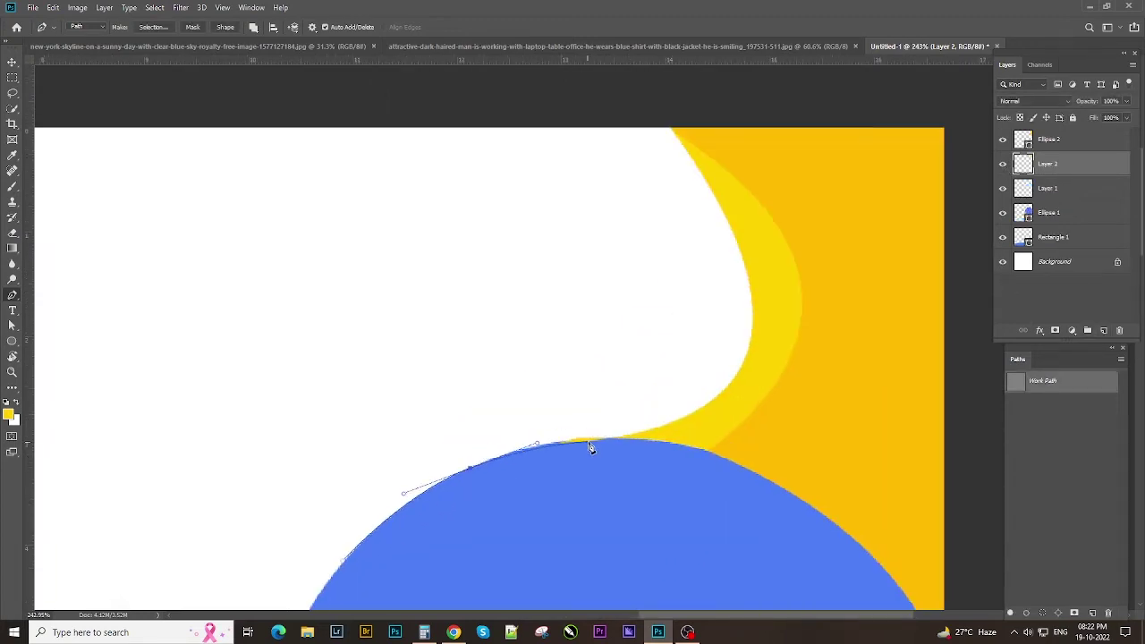
scroll(529, 450, "up", 1)
scroll(507, 451, "up", 1)
key("ctrl+comma")
scroll(573, 445, "down", 1)
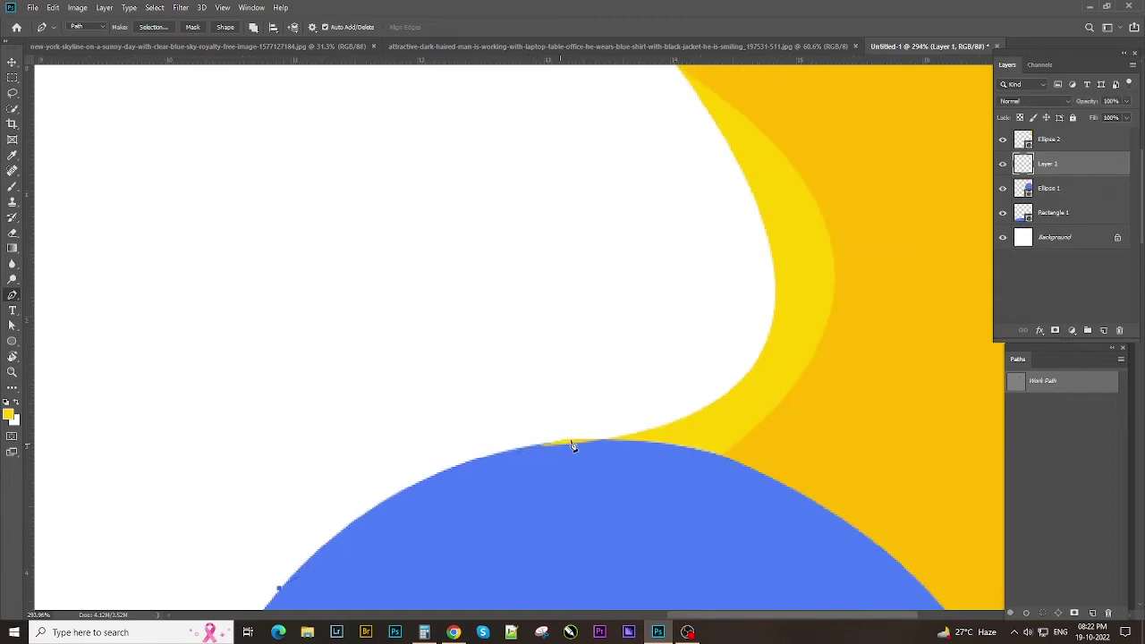
key("v")
key("ctrl+t")
left_click(556, 247)
scroll(690, 302, "down", 1)
key("ctrl+t")
key("Return")
left_click_drag(659, 302, 734, 374)
On new Layer 2, trace a curved Pen path along the white wave edge.
scroll(734, 374, "up", 1)
key("p")
scroll(639, 400, "up", 1)
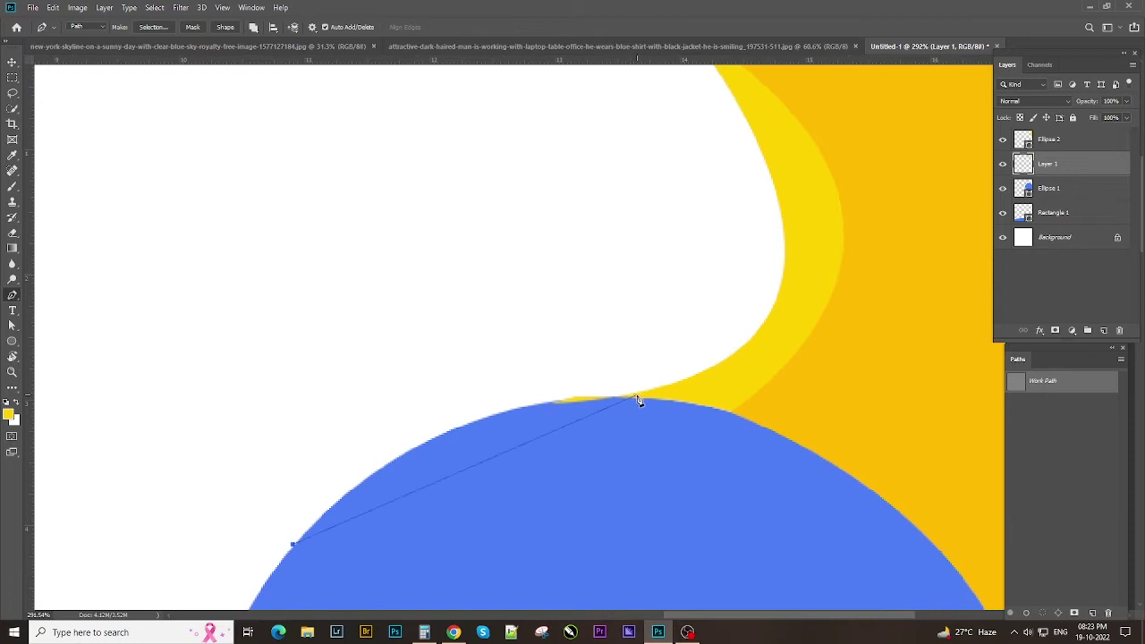
key("ctrl+Return")
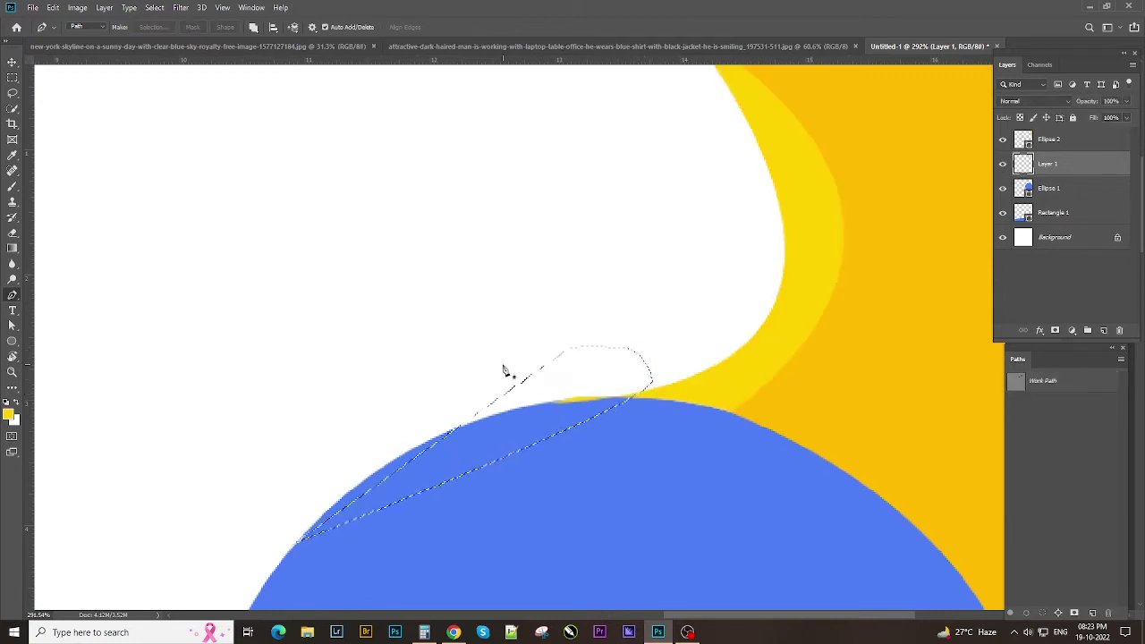
scroll(622, 376, "down", 5)
key("ctrl+shift+alt+n")
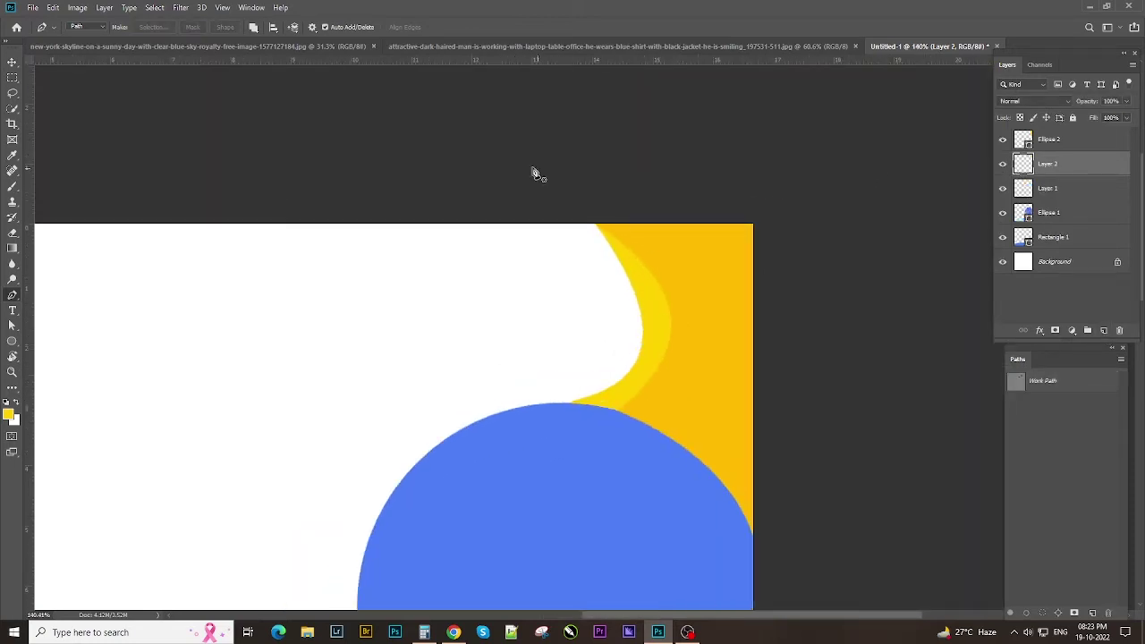
scroll(532, 171, "up", 2)
left_click(620, 248)
scroll(682, 372, "up", 2)
left_click_drag(688, 429, 688, 454)
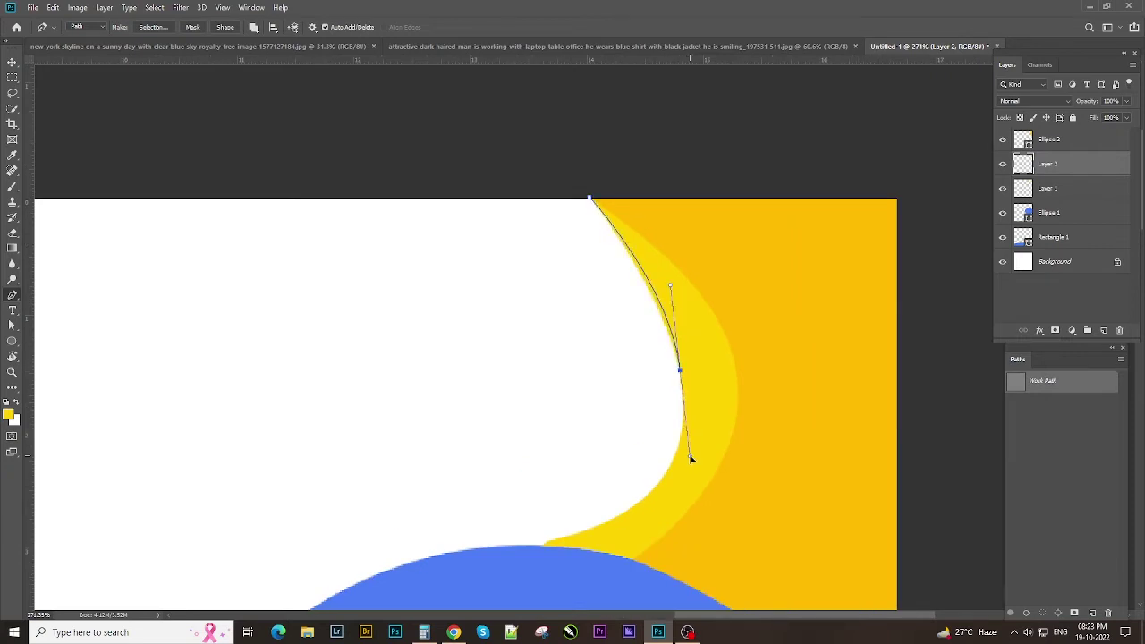
left_click_drag(536, 543, 398, 569)
Stroke the path with a black brush and move Layer 2 beneath Ellipse 1.
key("b")
key("d")
scroll(690, 205, "down", 5)
key("Return")
left_click_drag(1048, 164, 1048, 225)
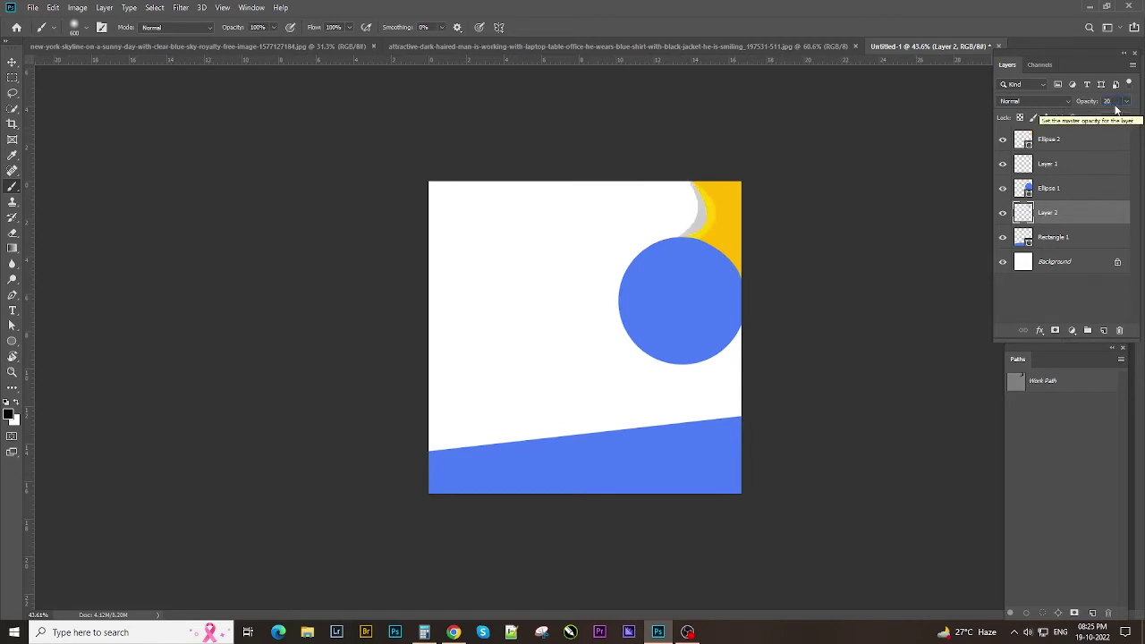
Bring the man-at-laptop photo into Untitled-1 and clip it into the circle.
key("v")
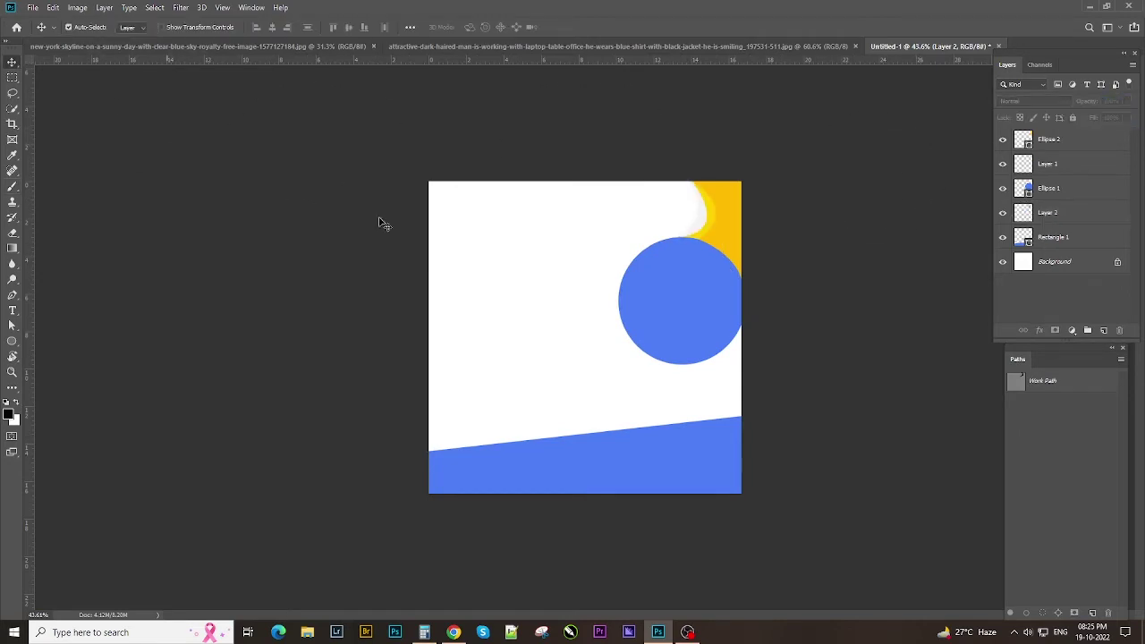
left_click(1103, 330)
scroll(629, 378, "down", 1)
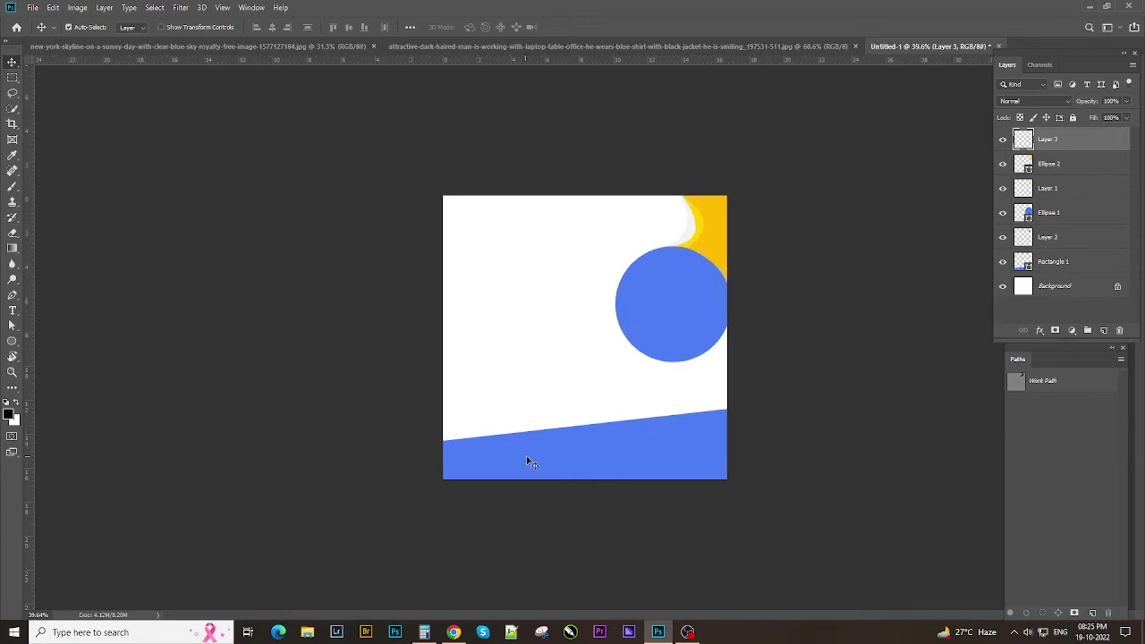
left_click(440, 47)
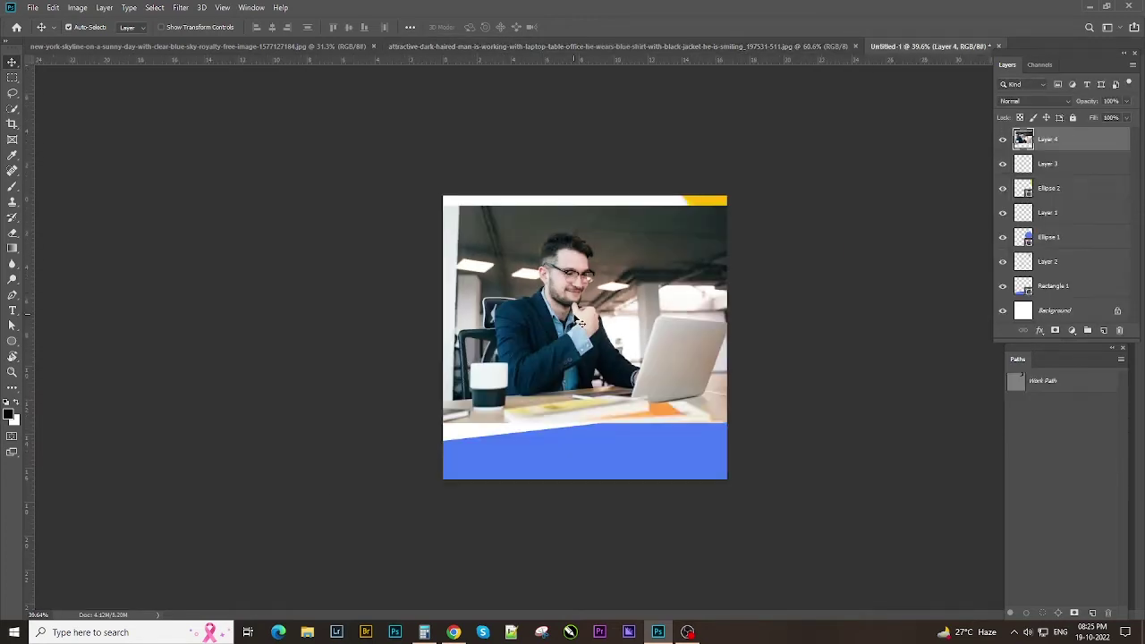
left_click_drag(874, 59, 528, 309)
left_click_drag(1047, 140, 1064, 223)
left_click(1064, 224, "alt")
Flip the photo horizontally and shift it right inside the circle.
key("ctrl+t")
left_click_drag(607, 300, 716, 310)
right_click(713, 316)
left_click(739, 536)
key("Return")
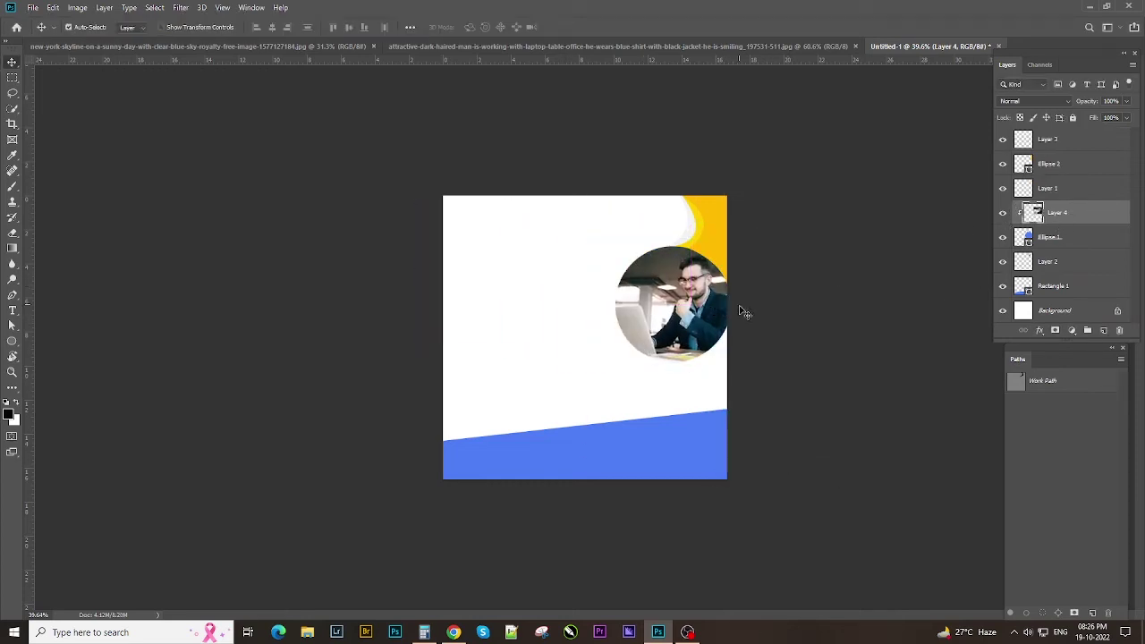
key("ctrl+plus")
scroll(686, 402, "up", 1)
On a new layer above the Background, trace a curved wave path from the circle's bottom.
key("p")
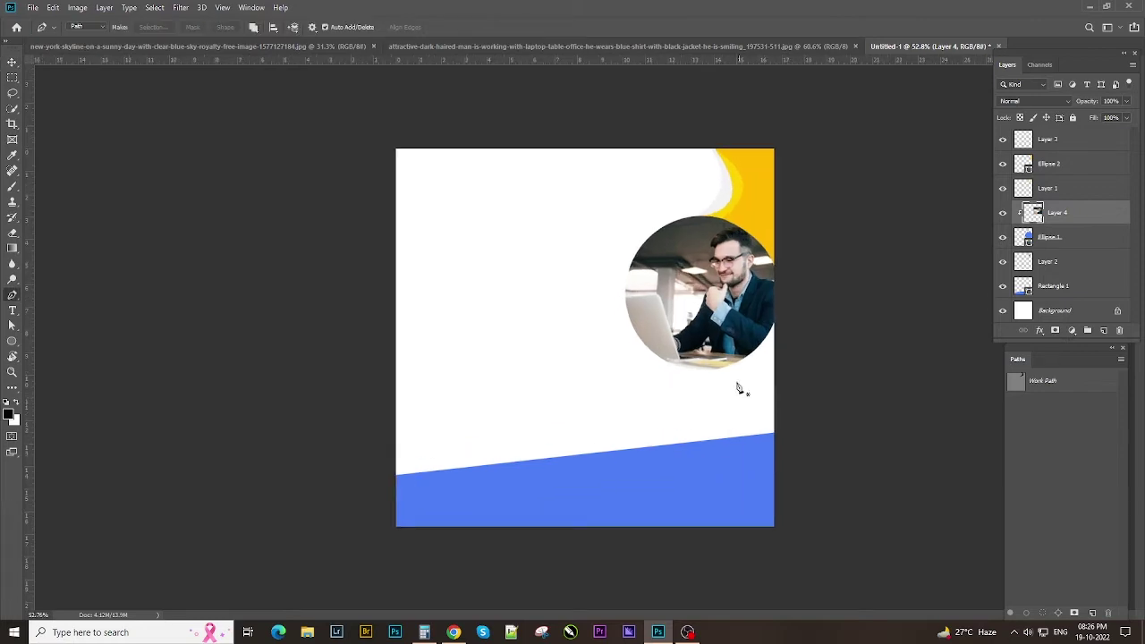
left_click(1053, 310)
left_click(1104, 330)
left_click(550, 457)
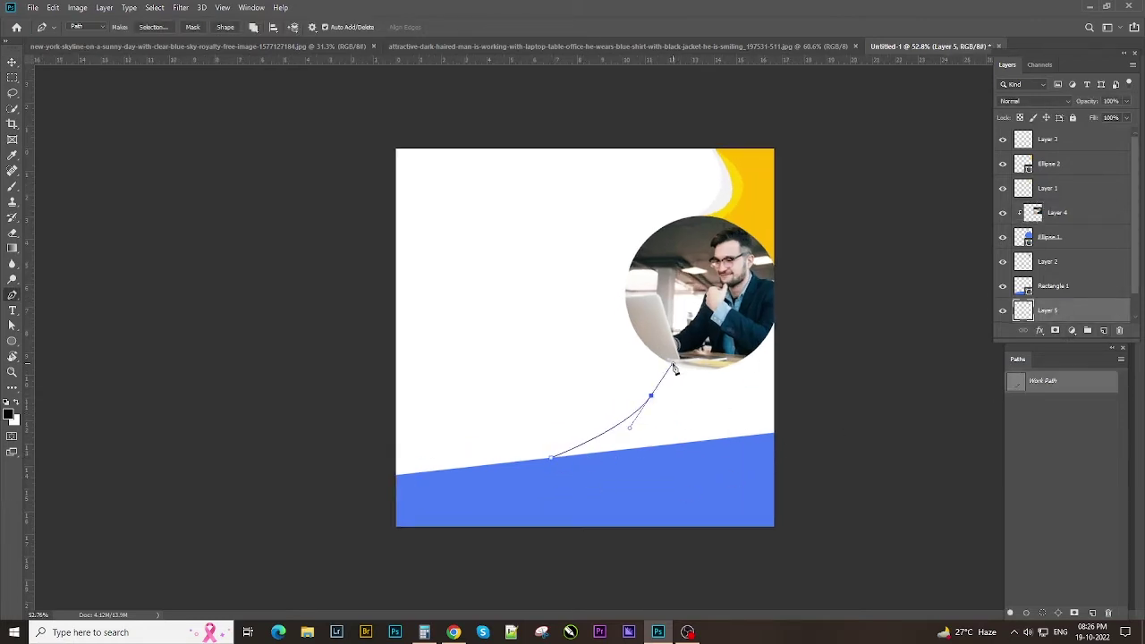
left_click(674, 368)
scroll(675, 368, "up", 4)
left_click_drag(411, 388, 361, 261)
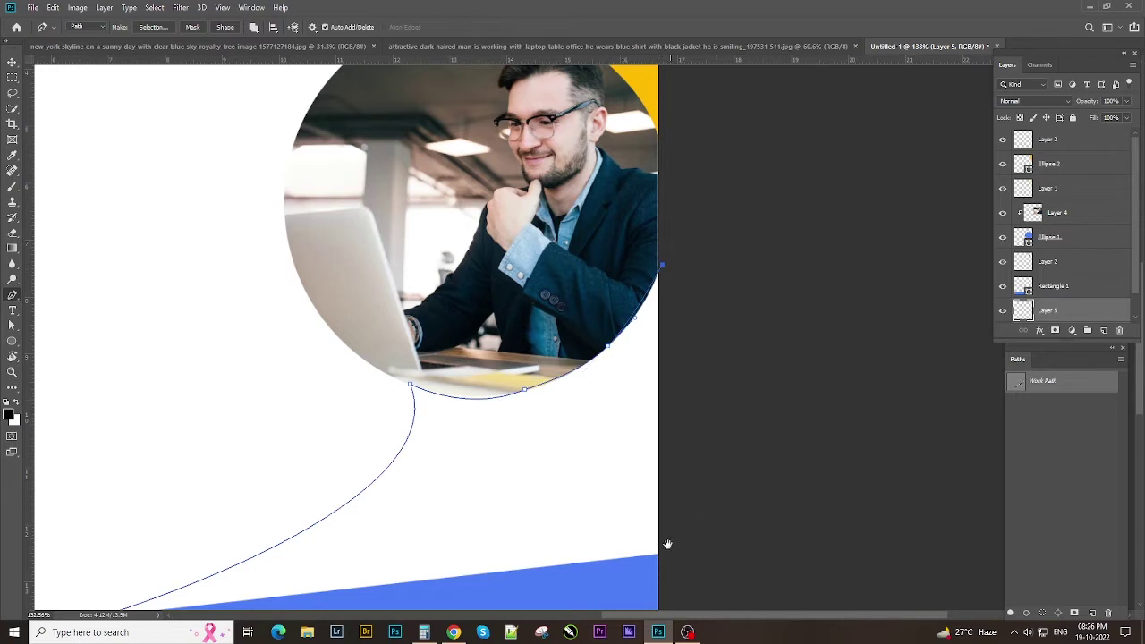
left_click_drag(668, 544, 637, 353)
scroll(438, 403, "left", 3)
scroll(429, 382, "down", 5)
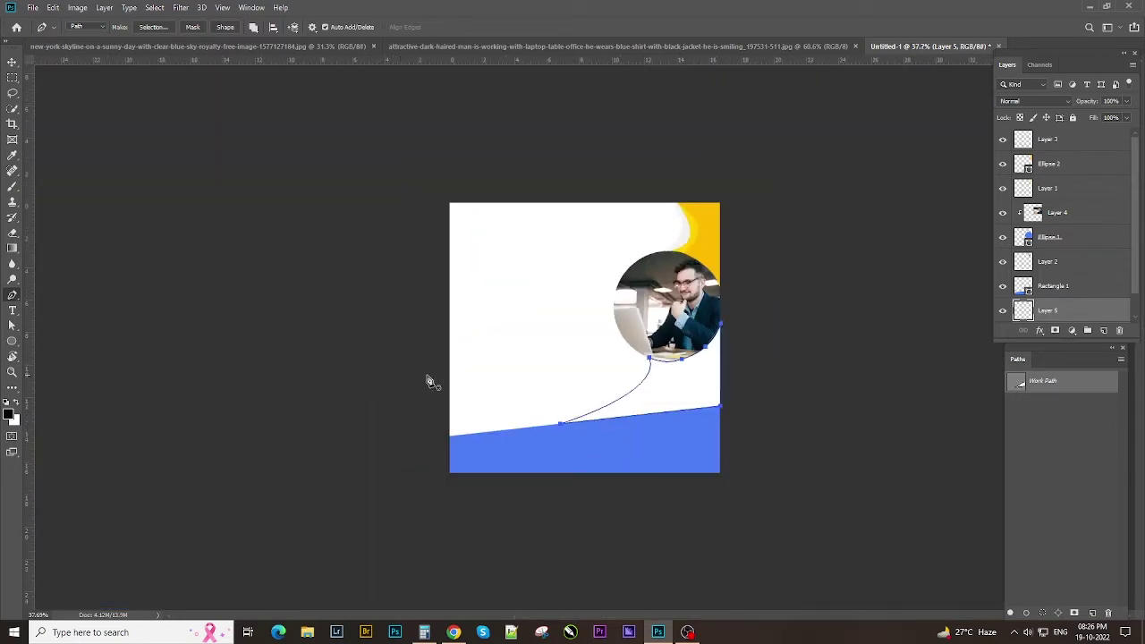
Convert the wave path into filled shape layer Ellipse 3, deleting the stray ellipse.
key("u")
left_click_drag(490, 324, 526, 379)
key("Delete")
left_click(521, 235)
left_click(939, 75)
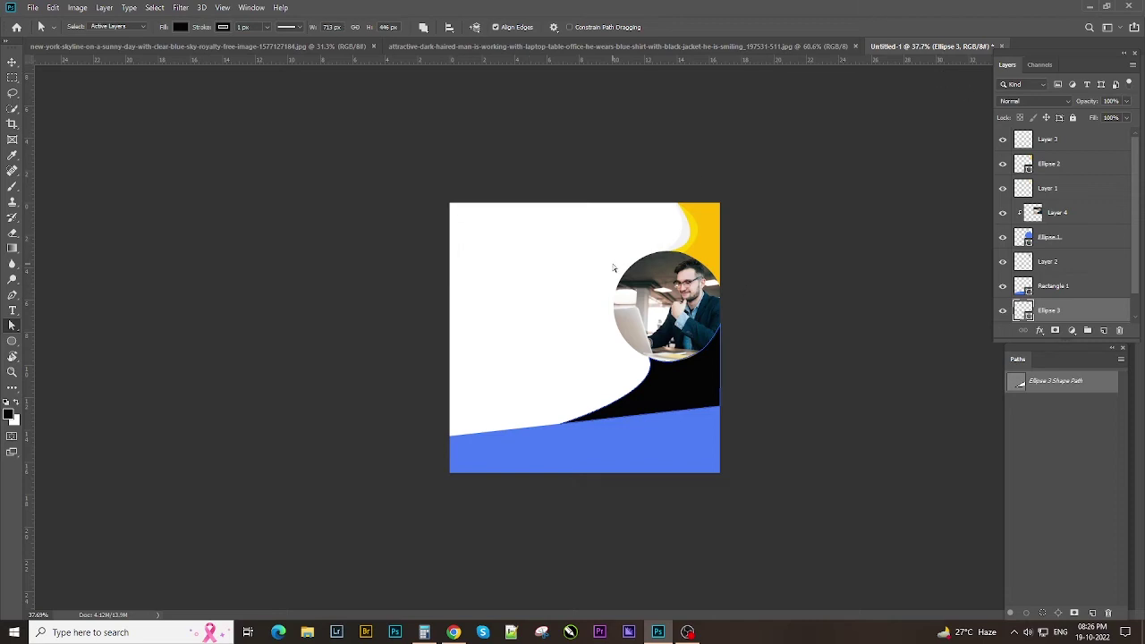
left_click(181, 26)
Fill the curved wave shape with yellow sampled from the design.
double_click(1022, 310)
left_click(145, 435)
left_click(700, 242)
key("Return")
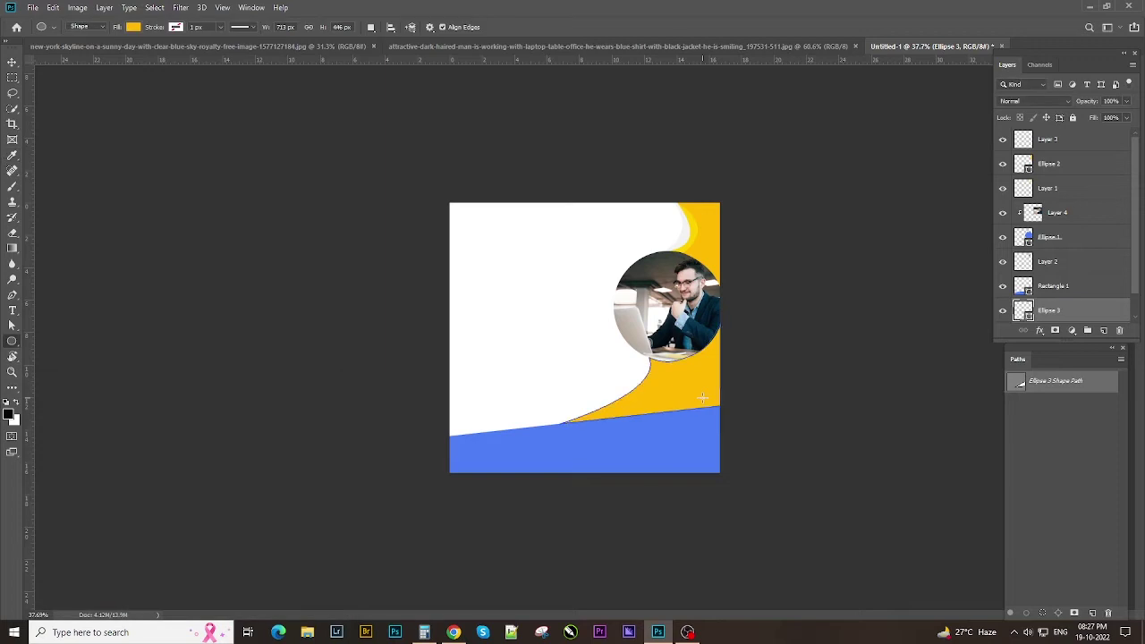
scroll(638, 392, "up", 5)
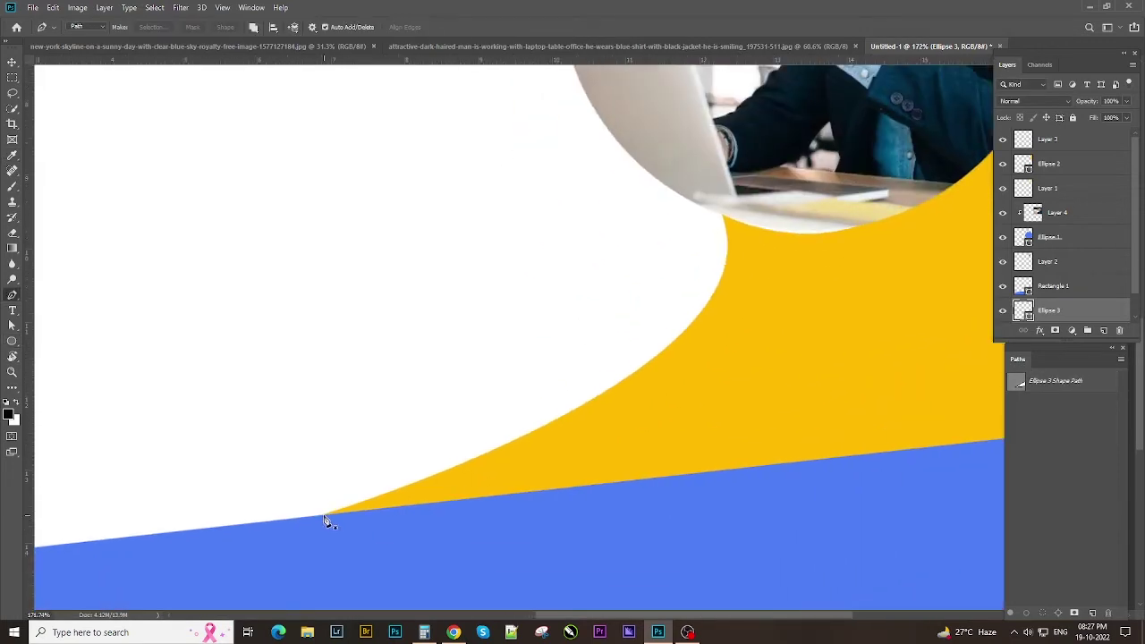
On a new layer, pen a thin highlight path along the yellow wave's upper edge.
left_click(329, 517)
key("ctrl+shift+alt+n")
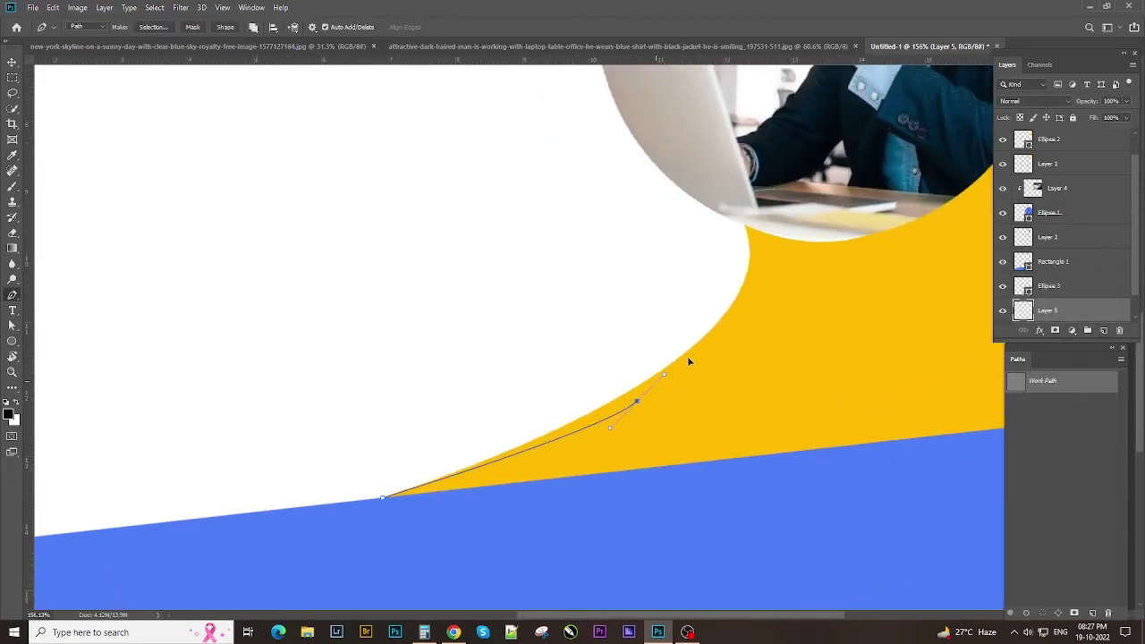
scroll(377, 479, "up", 1)
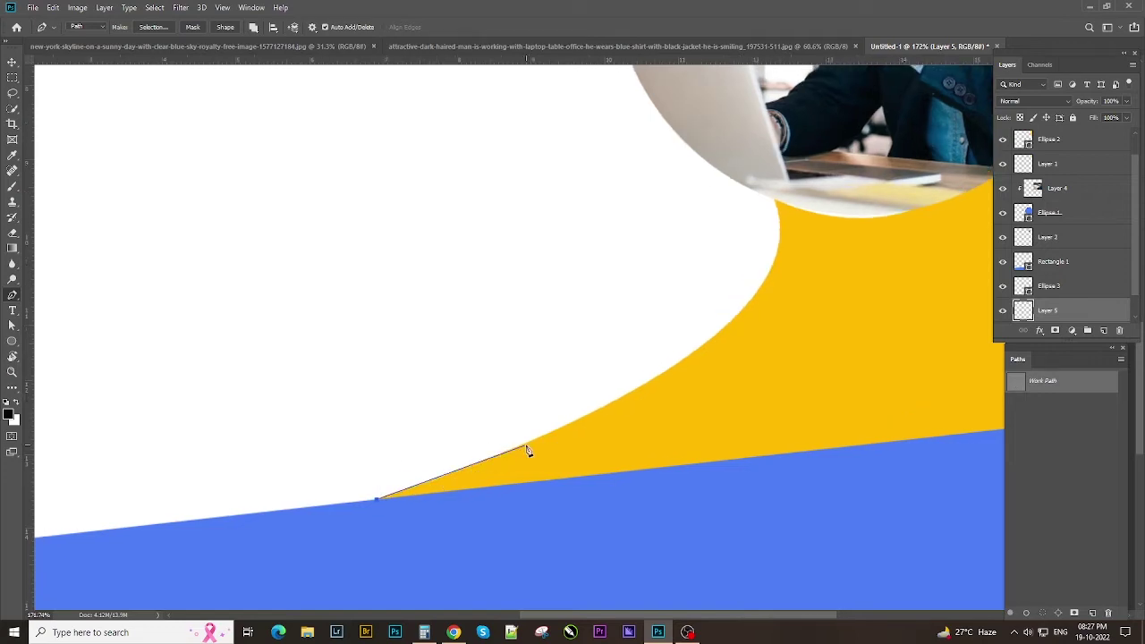
scroll(369, 475, "down", 2)
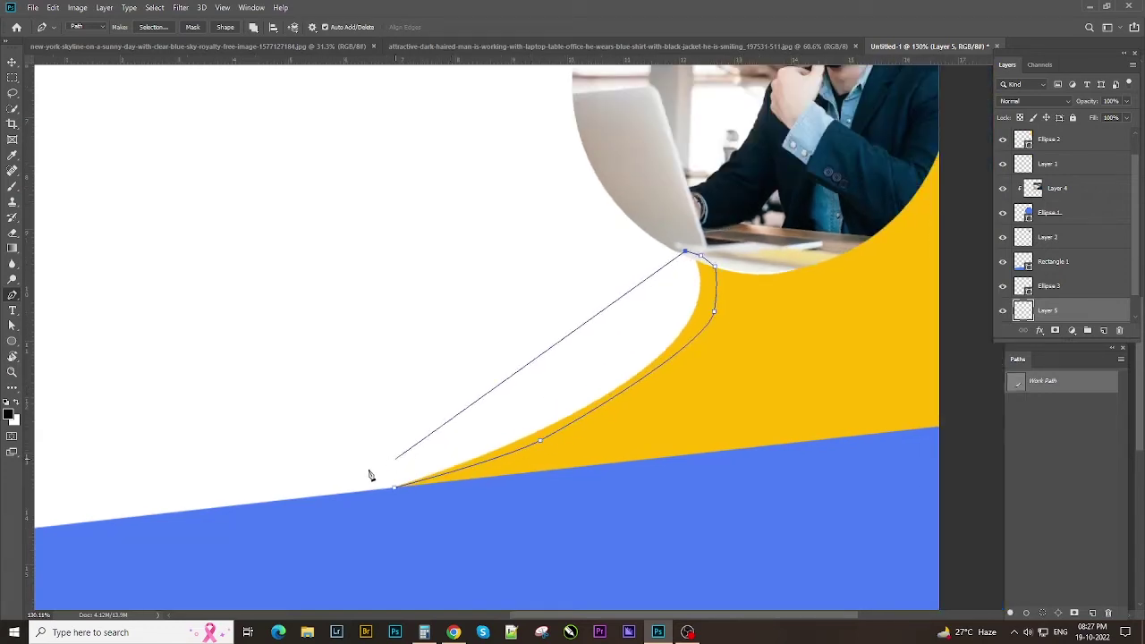
left_click_drag(181, 526, 48, 543)
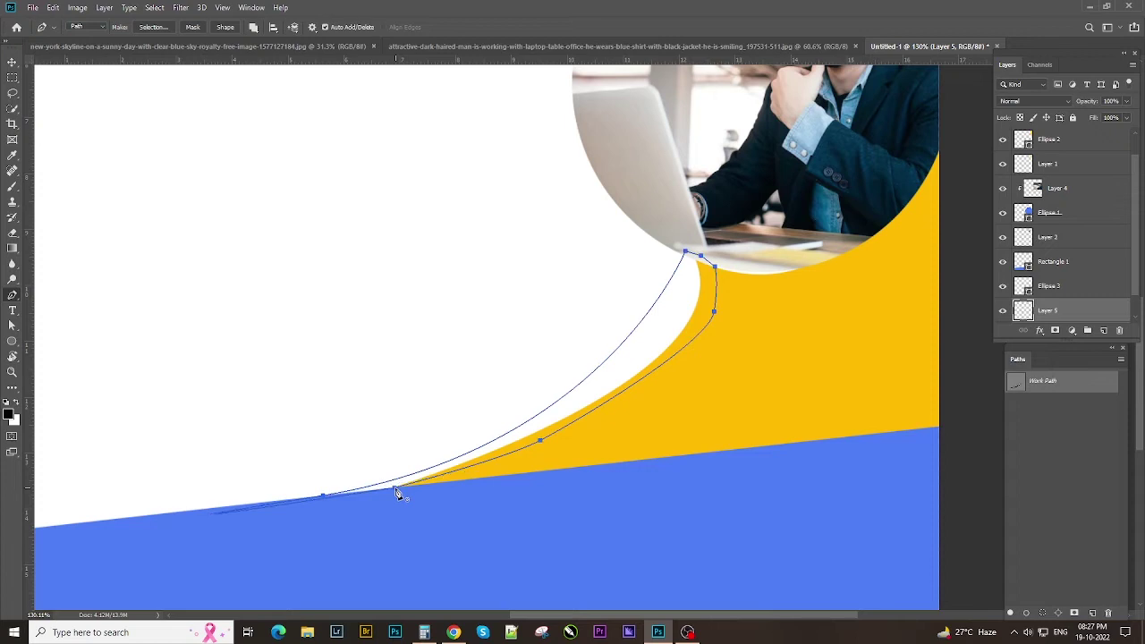
left_click(394, 492)
key("ctrl+0")
Load the path as a selection, brush in a lighter yellow strip, then deselect.
key("b")
key("ctrl+Return")
left_click(728, 192, "alt")
left_click_drag(566, 454, 626, 407)
scroll(638, 422, "up", 2)
key("ctrl+d")
scroll(680, 429, "down", 3)
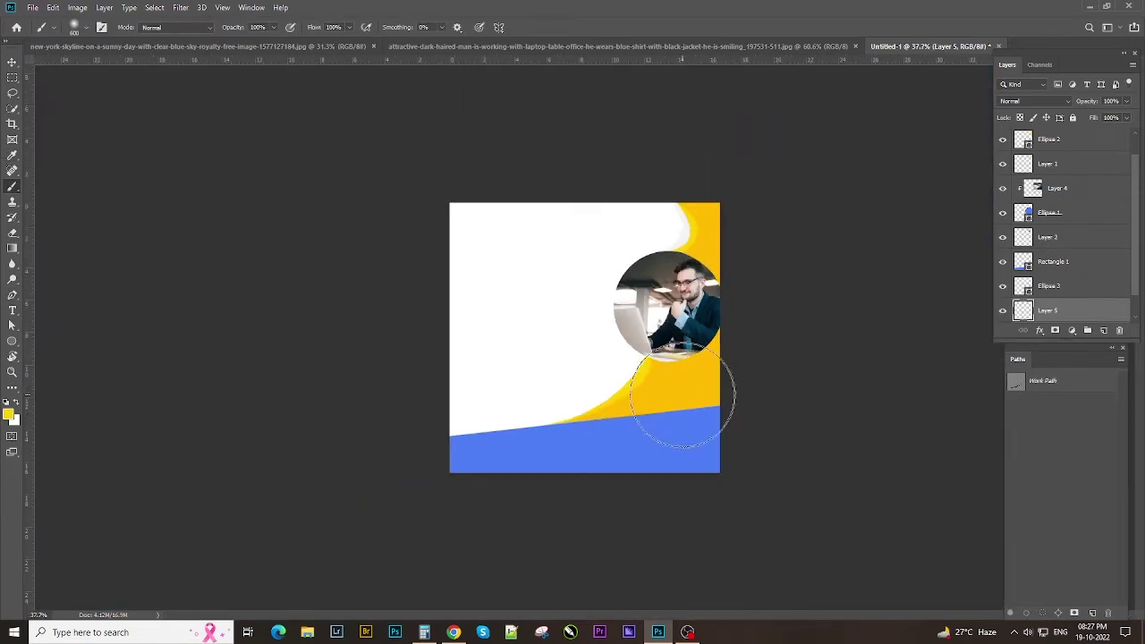
Create empty Layer 6 and start a new path at the bottom of the circle.
key("p")
scroll(728, 367, "up", 2)
scroll(718, 397, "up", 3)
scroll(716, 382, "up", 2)
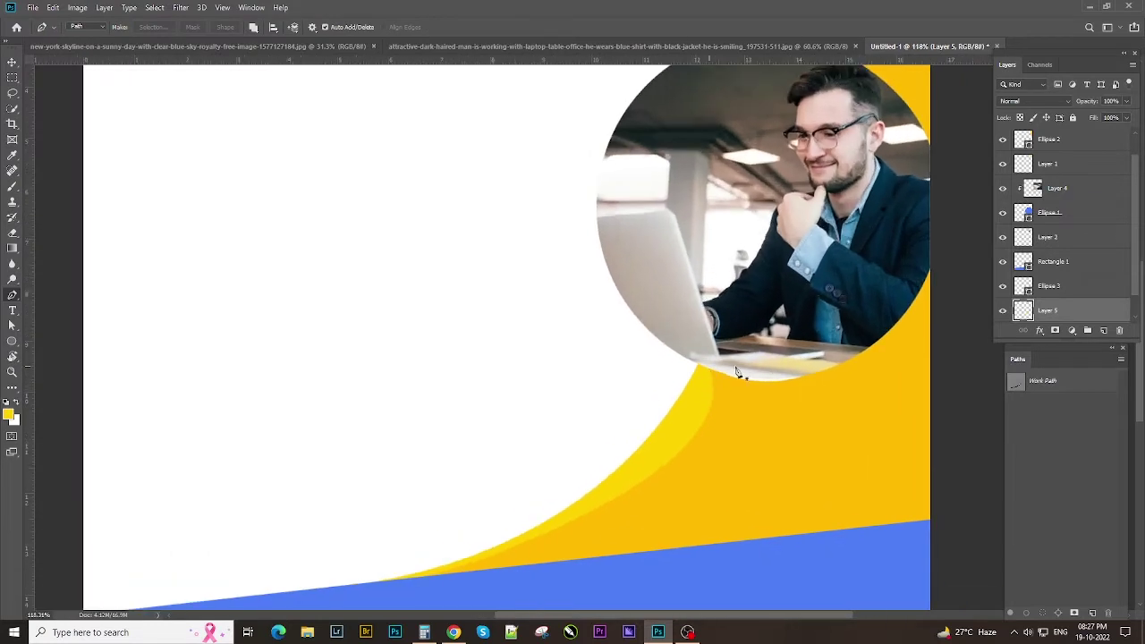
key("ctrl+shift+alt+n")
left_click(709, 367)
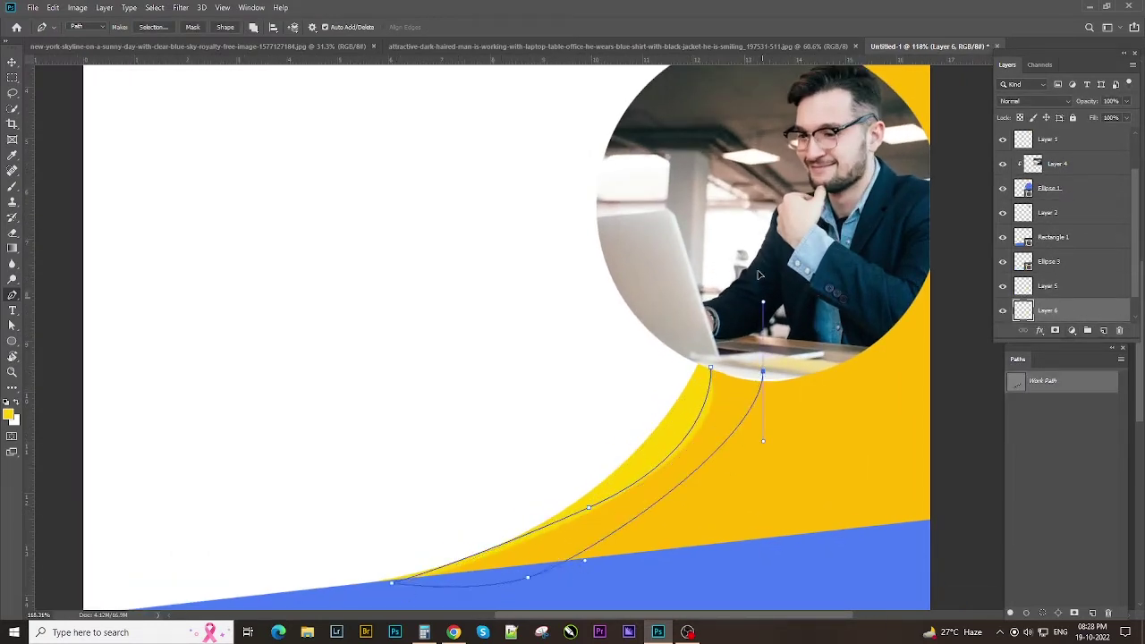
Turn the Layer 6 path into a selection and set the brush colour to bright yellow #fff000.
key("ctrl+Return")
scroll(748, 357, "down", 4)
key("b")
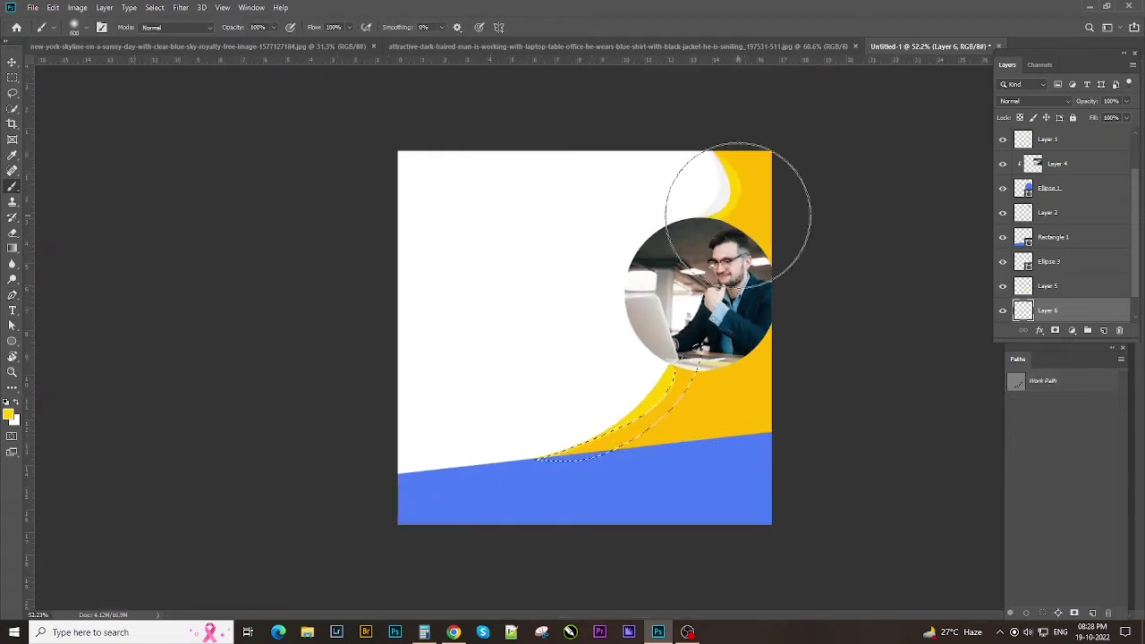
left_click(9, 412)
left_click(200, 541)
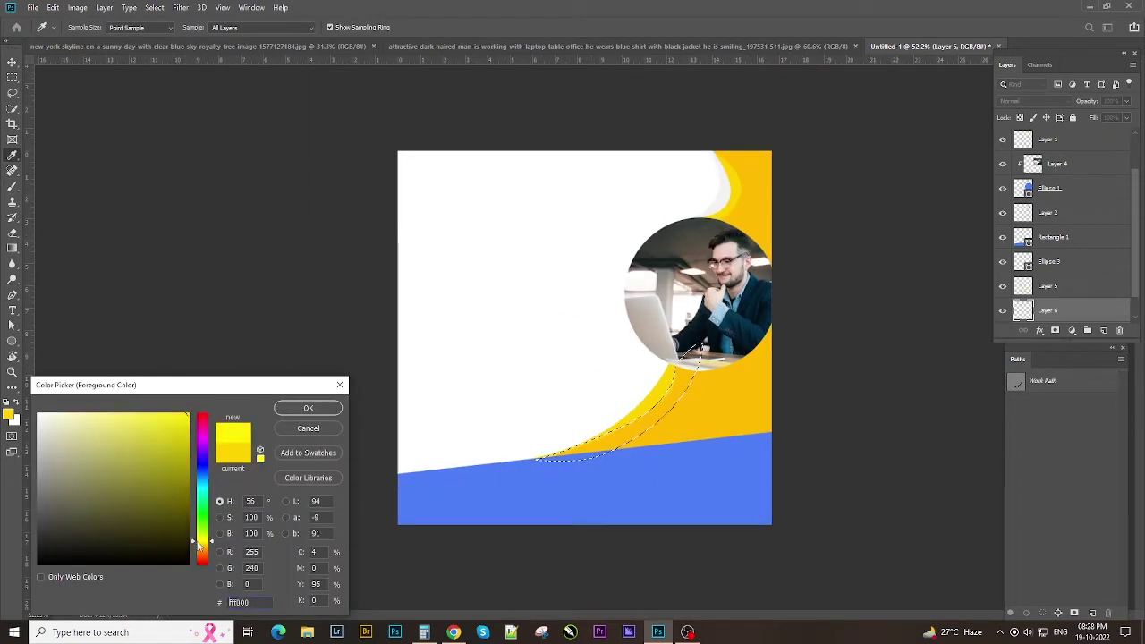
key("Return")
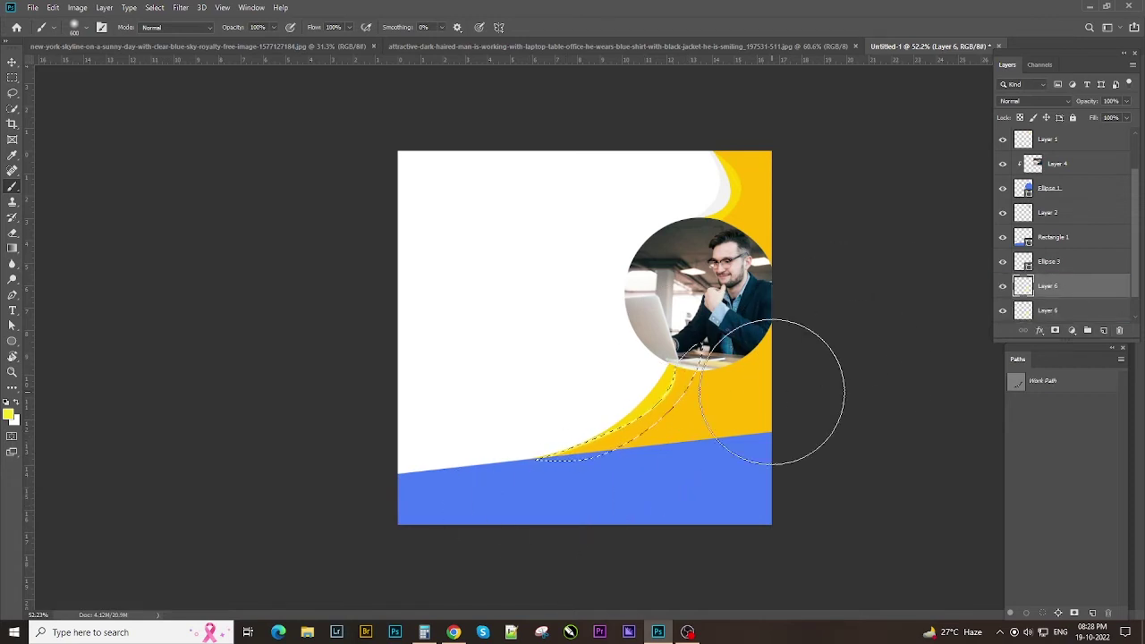
scroll(662, 403, "up", 3)
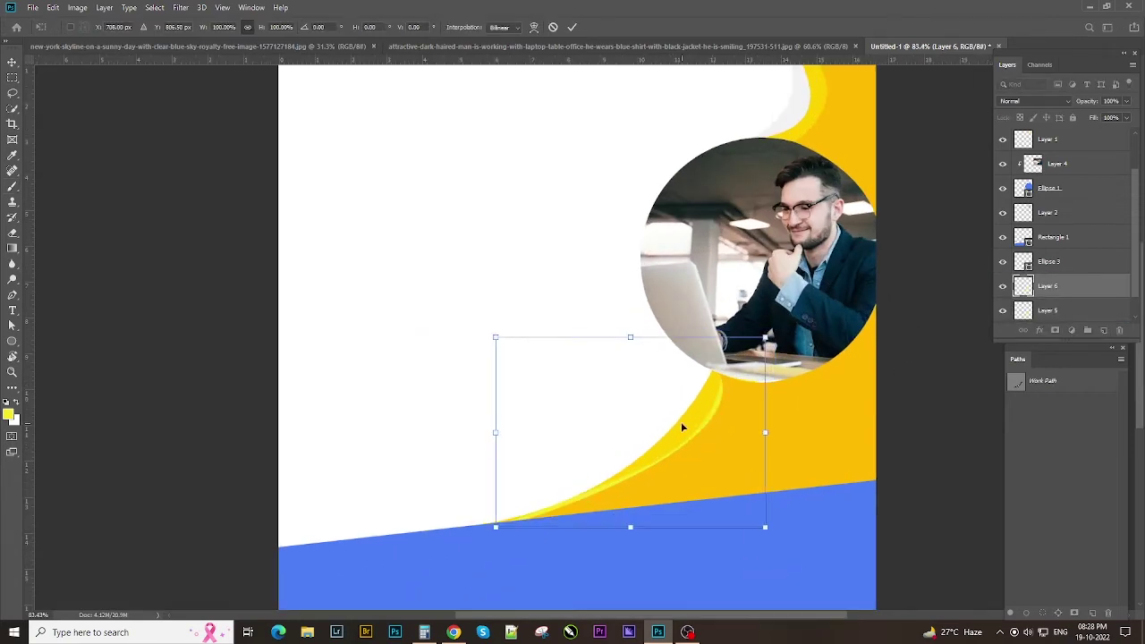
scroll(654, 418, "up", 1)
scroll(537, 546, "down", 2)
scroll(403, 510, "down", 2)
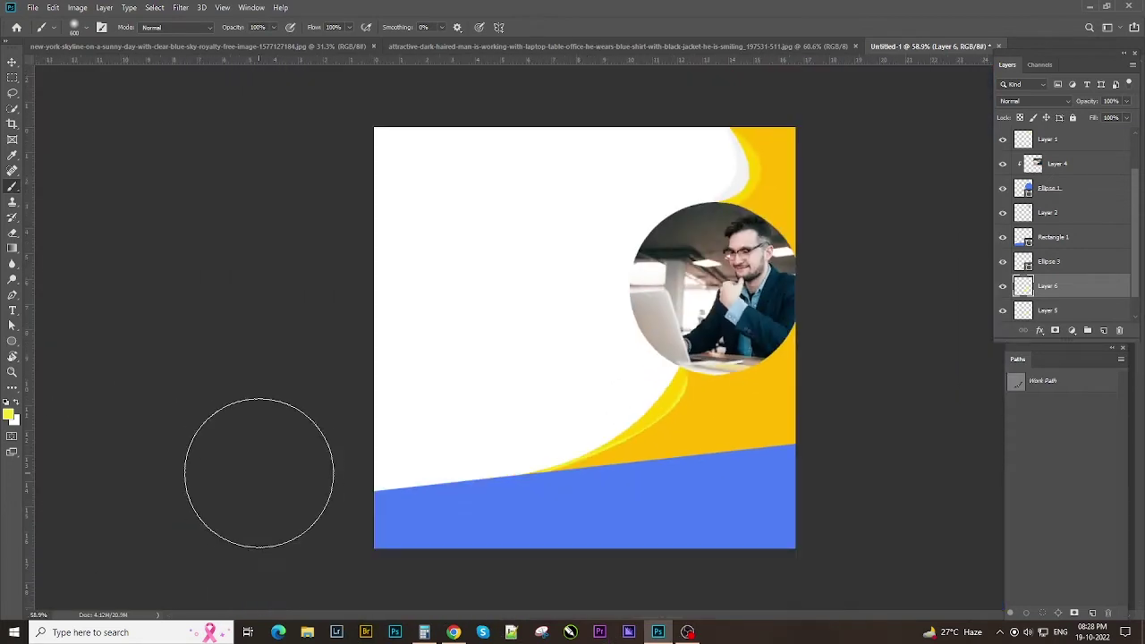
scroll(269, 448, "down", 2)
Pen a curved path from the circle's bottom down toward the blue band.
key("p")
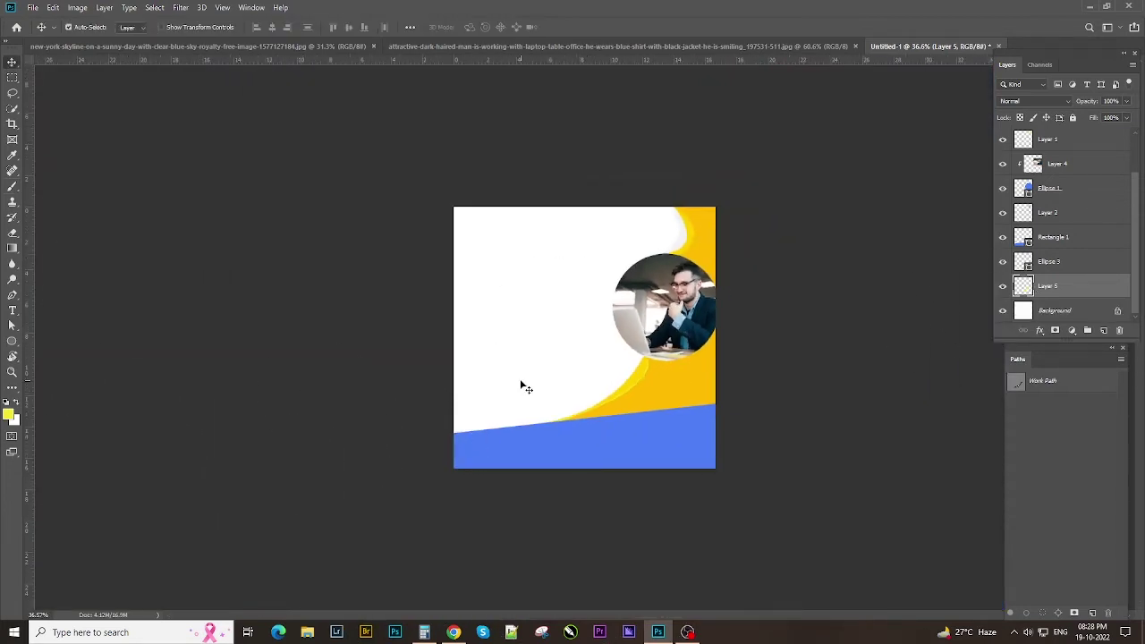
scroll(591, 384, "up", 1)
scroll(698, 388, "up", 2)
scroll(707, 376, "up", 1)
left_click(670, 361)
left_click_drag(372, 544, 107, 588)
left_click_drag(704, 296, 732, 143)
scroll(849, 311, "down", 3)
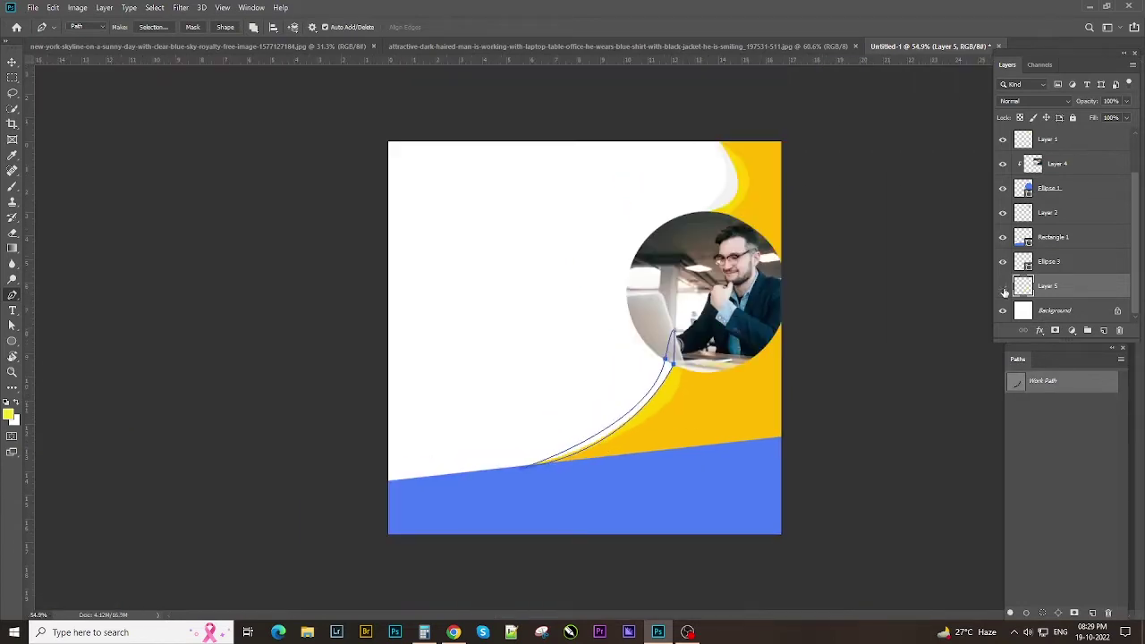
Add a layer above Layer 5, convert the curved path to a selection, then deselect.
left_click(1103, 330)
key("i")
scroll(585, 337, "down", 1)
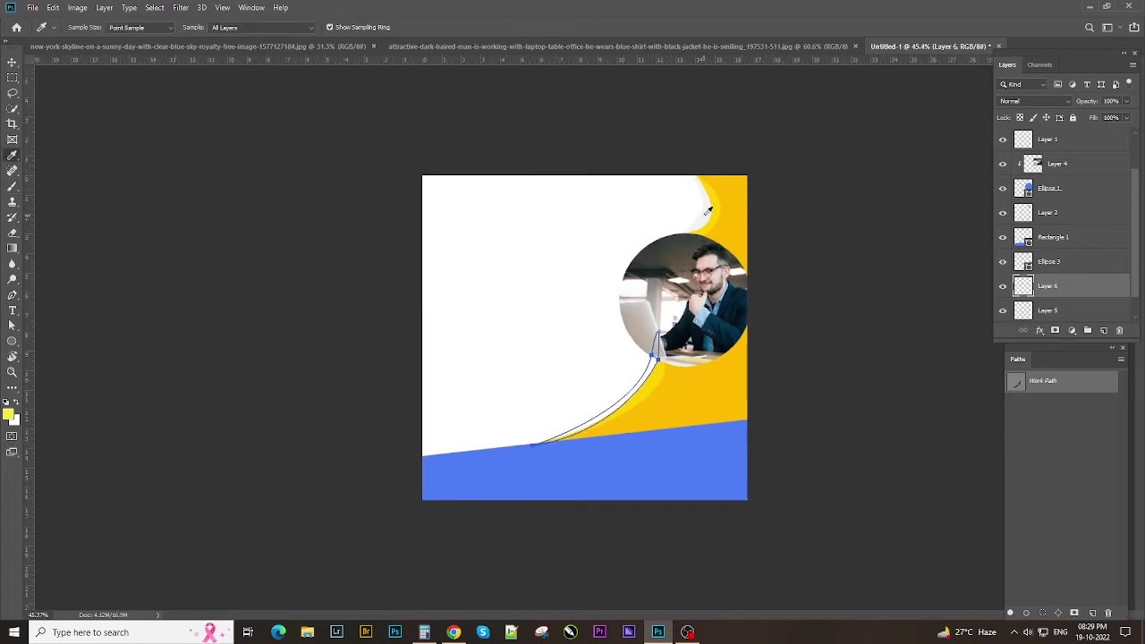
key("b")
scroll(1059, 286, "down", 1)
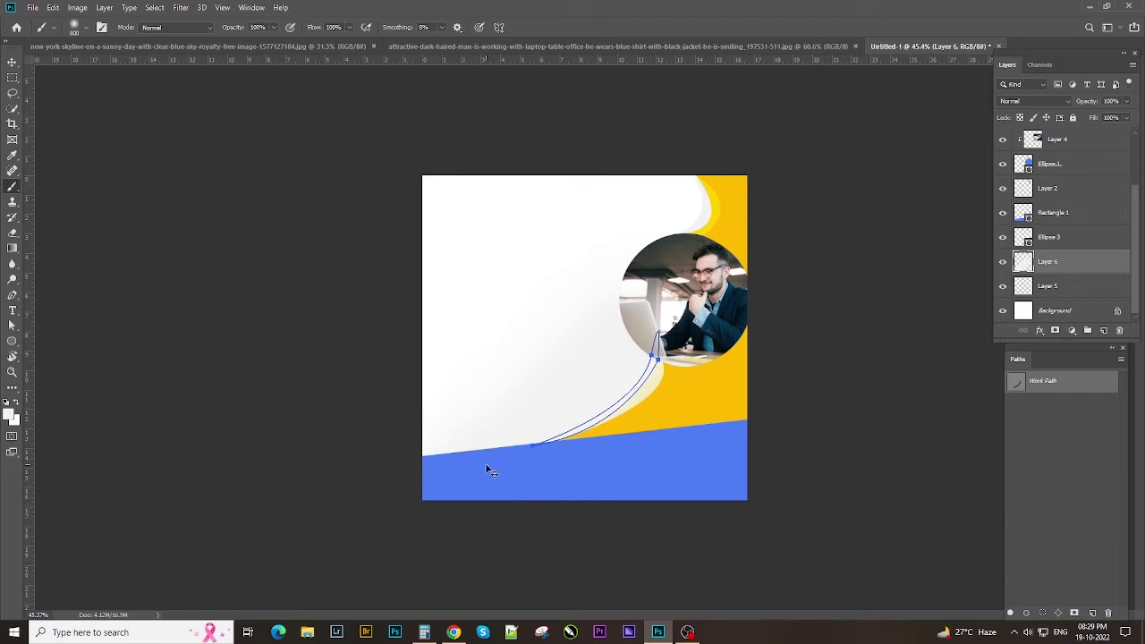
key("ctrl+Return")
key("ctrl+d")
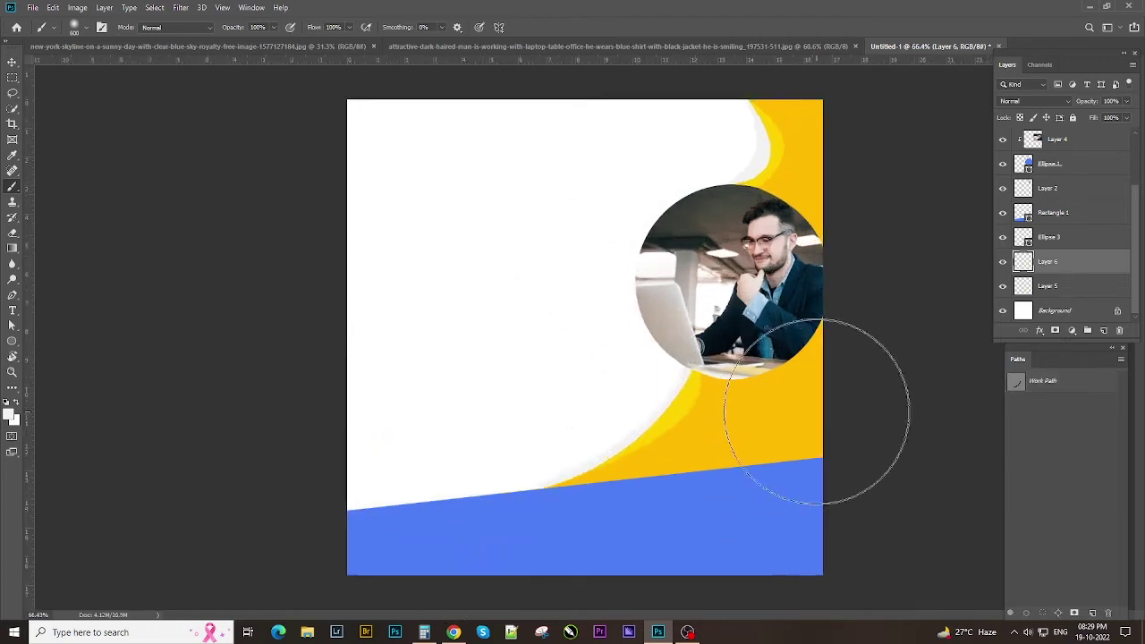
Add Layer 7 as a new empty layer on top of the stack.
scroll(912, 414, "up", 3)
scroll(904, 354, "down", 2)
scroll(902, 353, "down", 2)
scroll(626, 281, "down", 1)
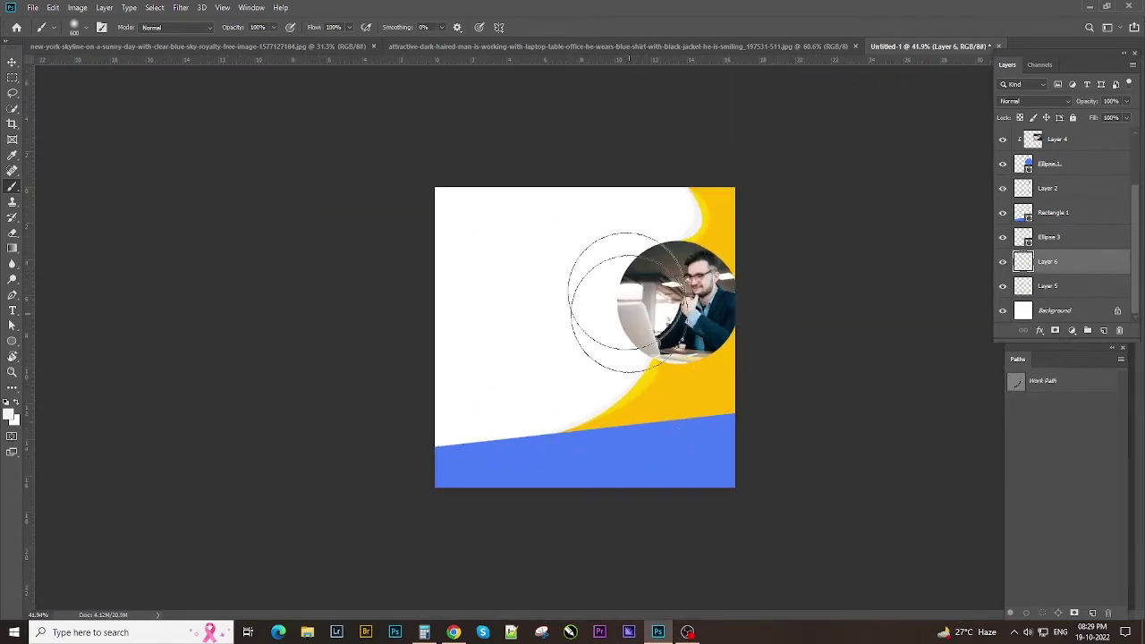
scroll(685, 220, "up", 1)
scroll(684, 220, "up", 1)
scroll(614, 243, "up", 1)
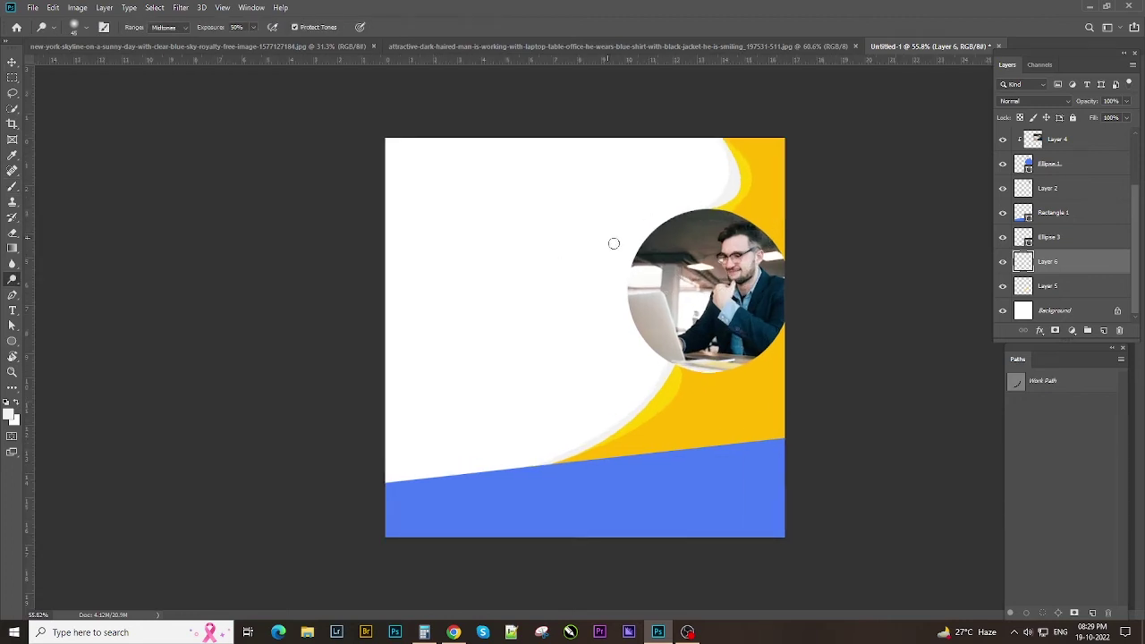
key("p")
scroll(614, 243, "up", 2)
scroll(639, 154, "up", 1)
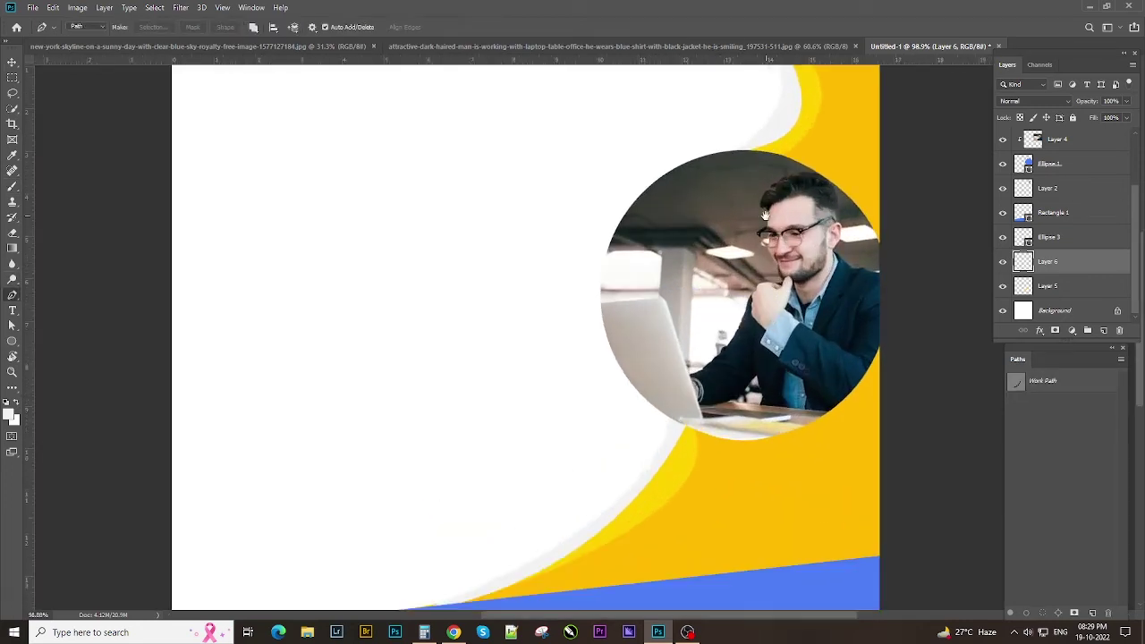
scroll(638, 154, "up", 1)
scroll(639, 154, "up", 1)
key("b")
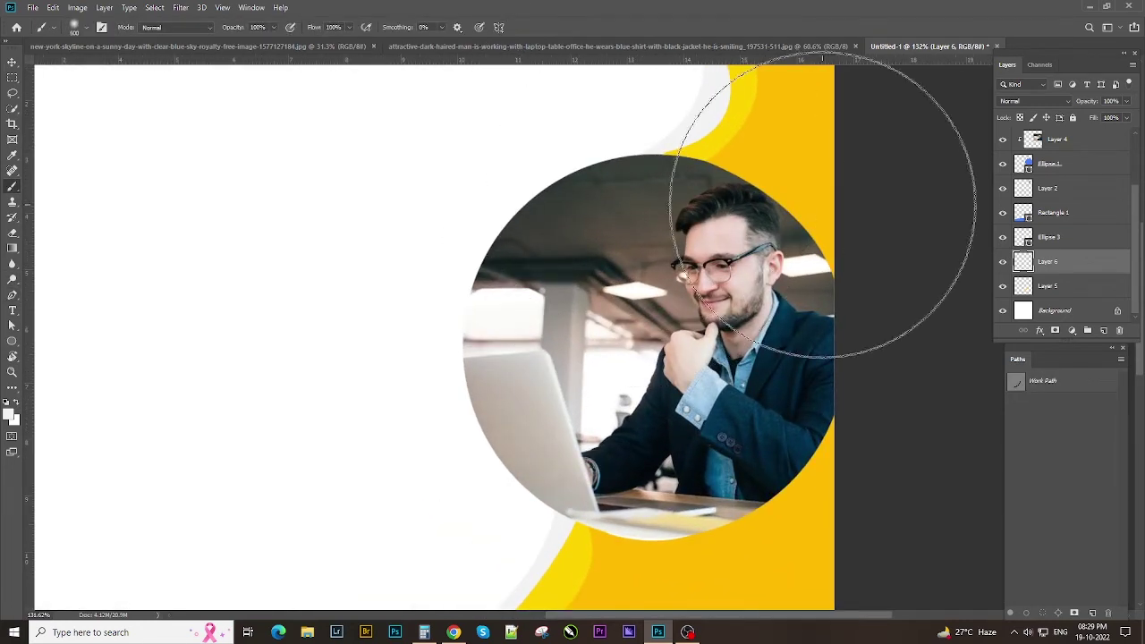
left_click(1104, 331)
Brush sampled yellow dots around the photo circle's left edge on Layer 7.
key("i")
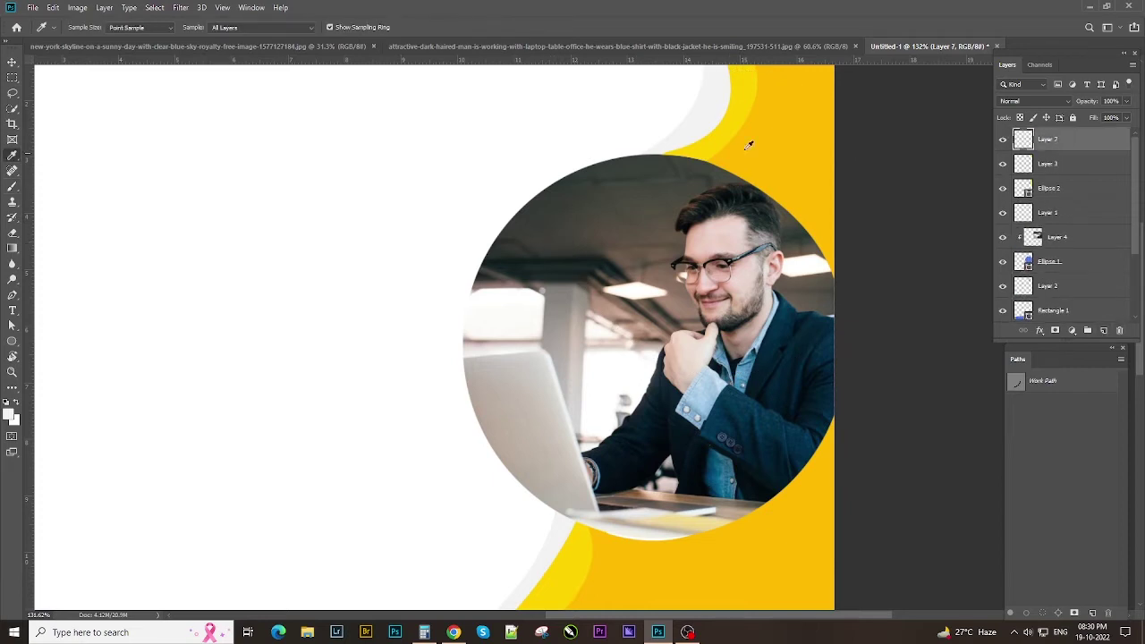
key("b")
right_click(650, 175)
key("Escape")
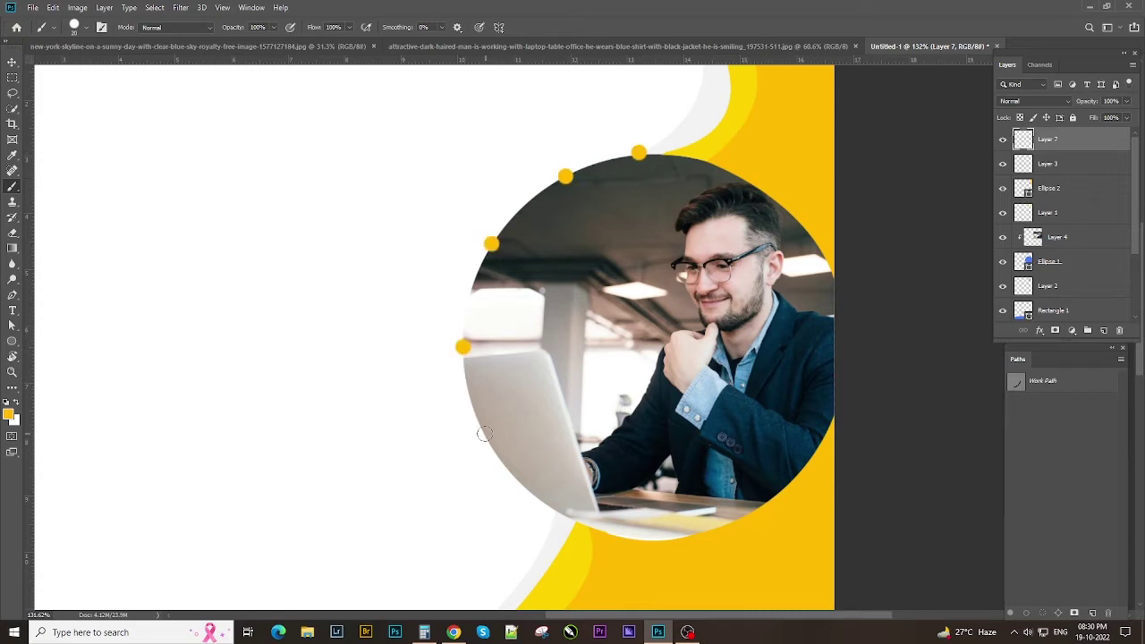
scroll(600, 294, "down", 1)
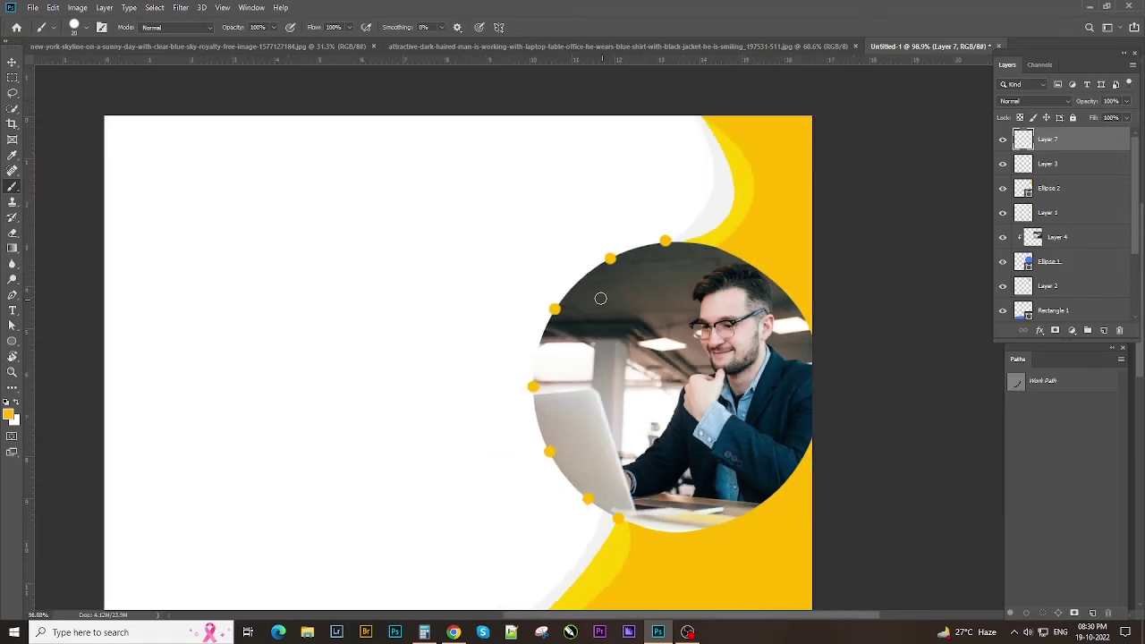
scroll(608, 295, "down", 1)
scroll(630, 251, "up", 1)
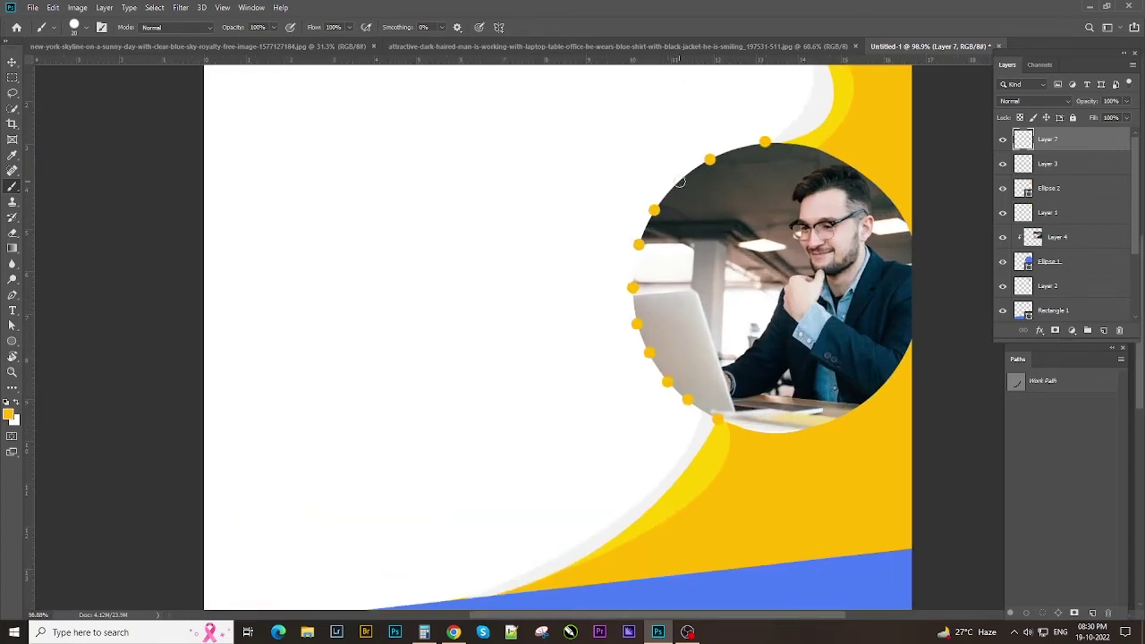
scroll(740, 150, "down", 2)
scroll(658, 200, "up", 1)
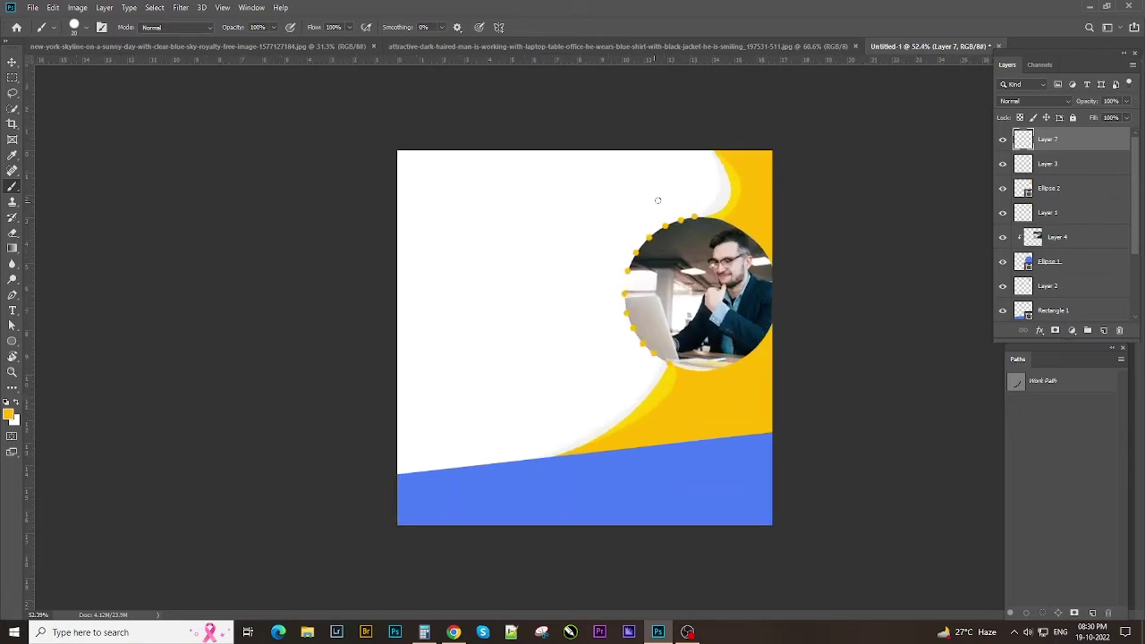
scroll(626, 286, "up", 1)
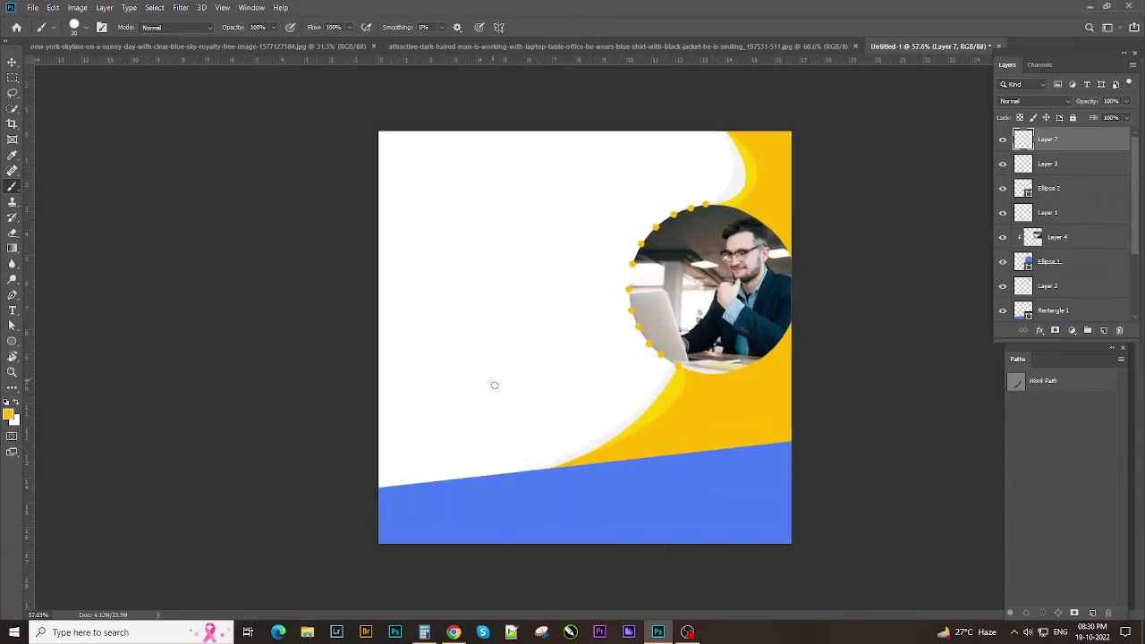
Drag the New York skyline photo into the poster and start Free Transform.
key("v")
mouse_move(598, 511)
left_mouse_down()
mouse_move(880, 74)
mouse_move(820, 602)
mouse_move(722, 531)
left_mouse_up()
key("ctrl+t")
Resize the skyline photo, clip it into the blue band, and set opacity to 33%.
left_click_drag(662, 447, 668, 450)
key("Return")
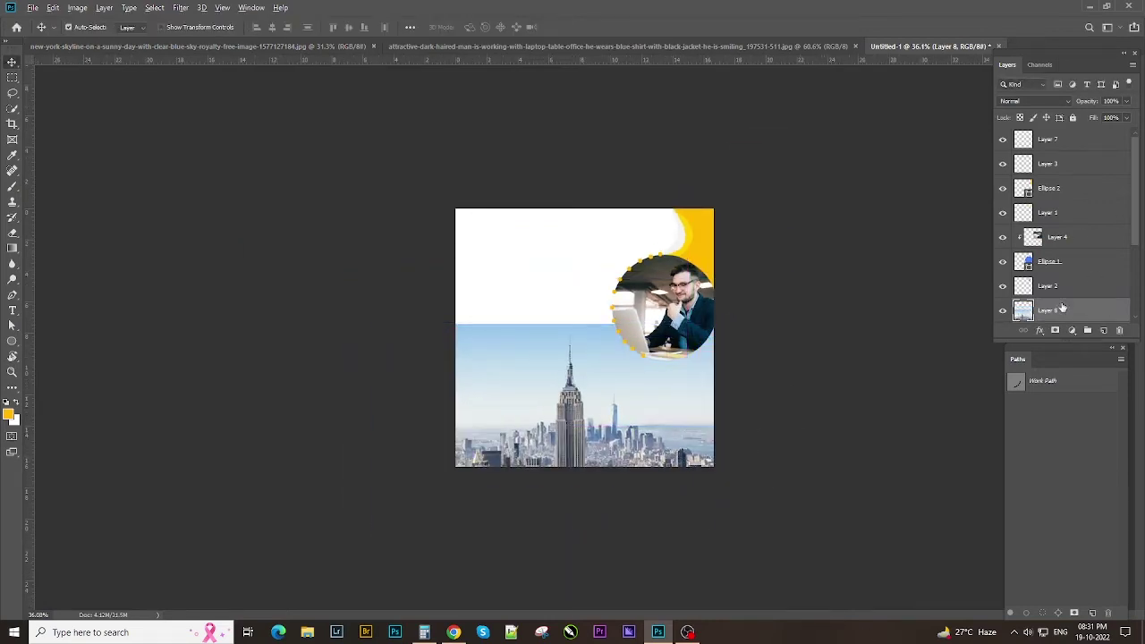
scroll(1062, 313, "down", 1)
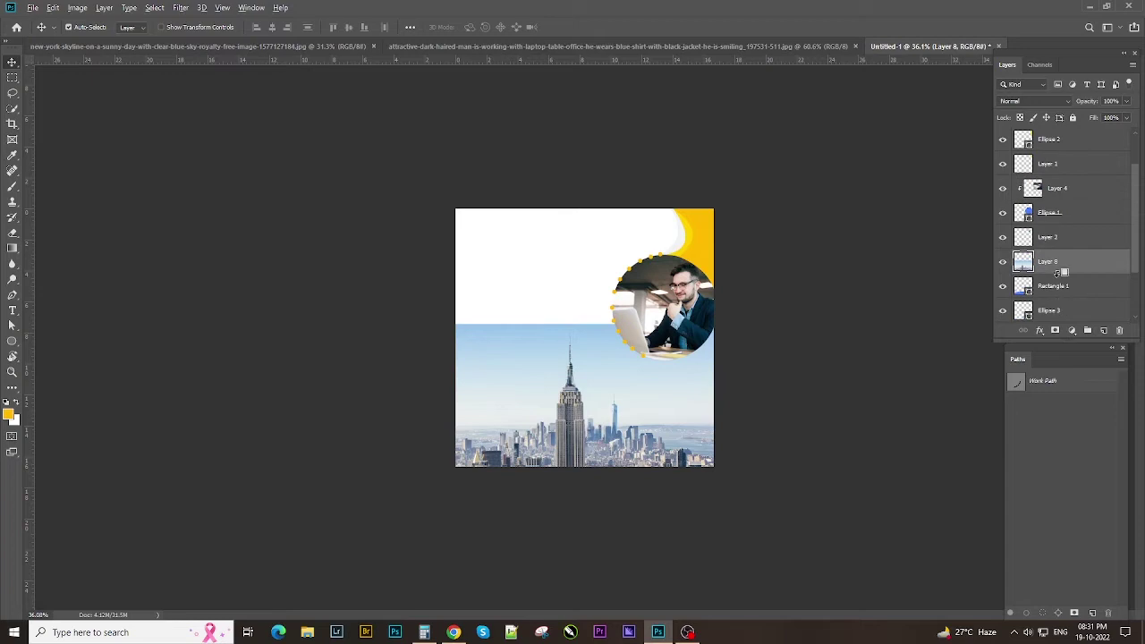
left_click(1038, 273, "alt")
scroll(641, 445, "up", 1)
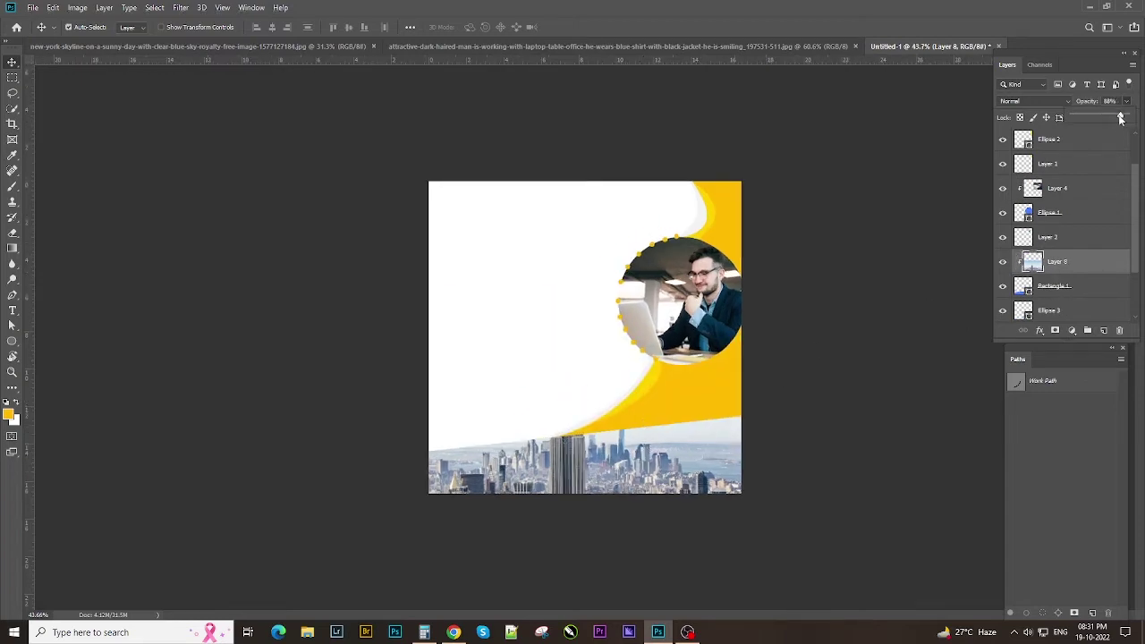
left_click_drag(1121, 119, 1092, 119)
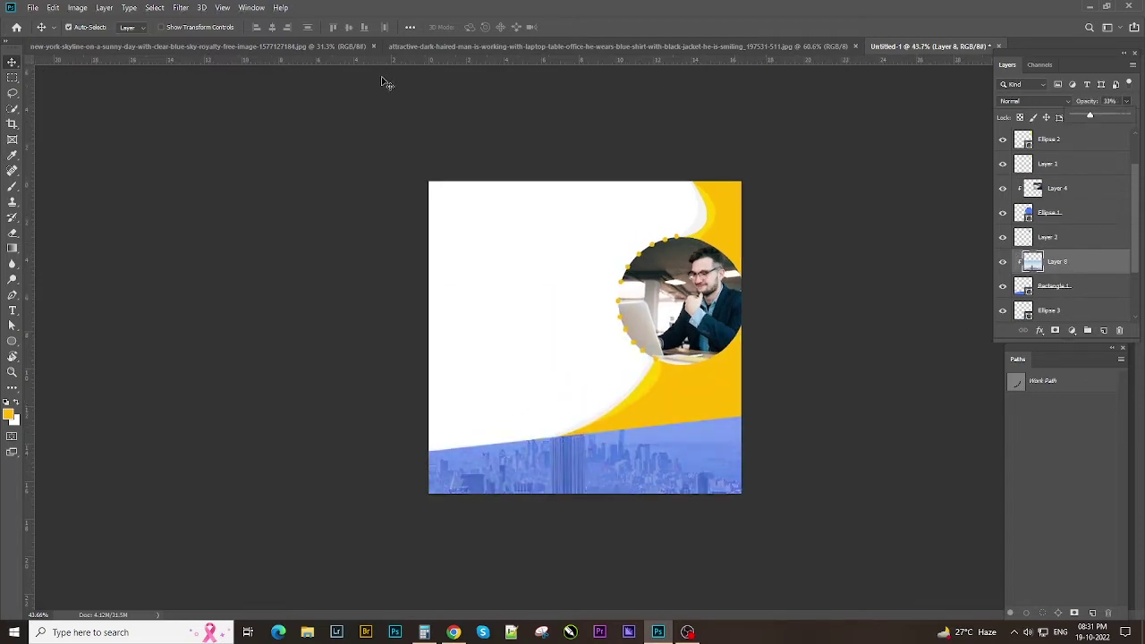
Deselect the skyline layer and select the blue band shape layer, Rectangle 1.
left_click(391, 289)
scroll(391, 289, "up", 1)
key("a")
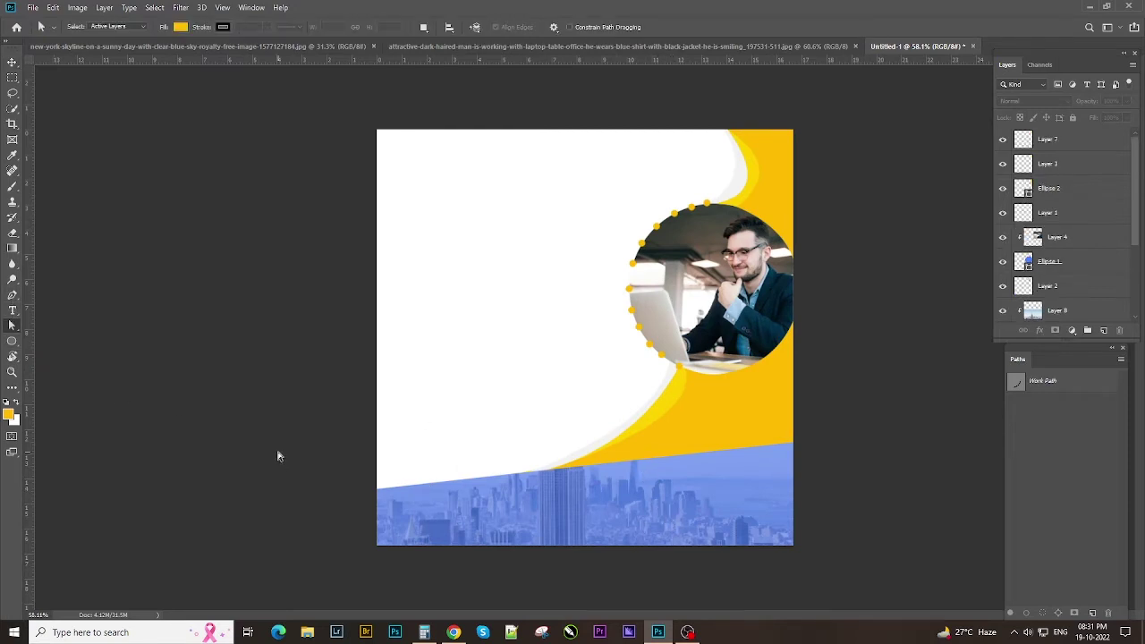
scroll(1056, 268, "down", 1)
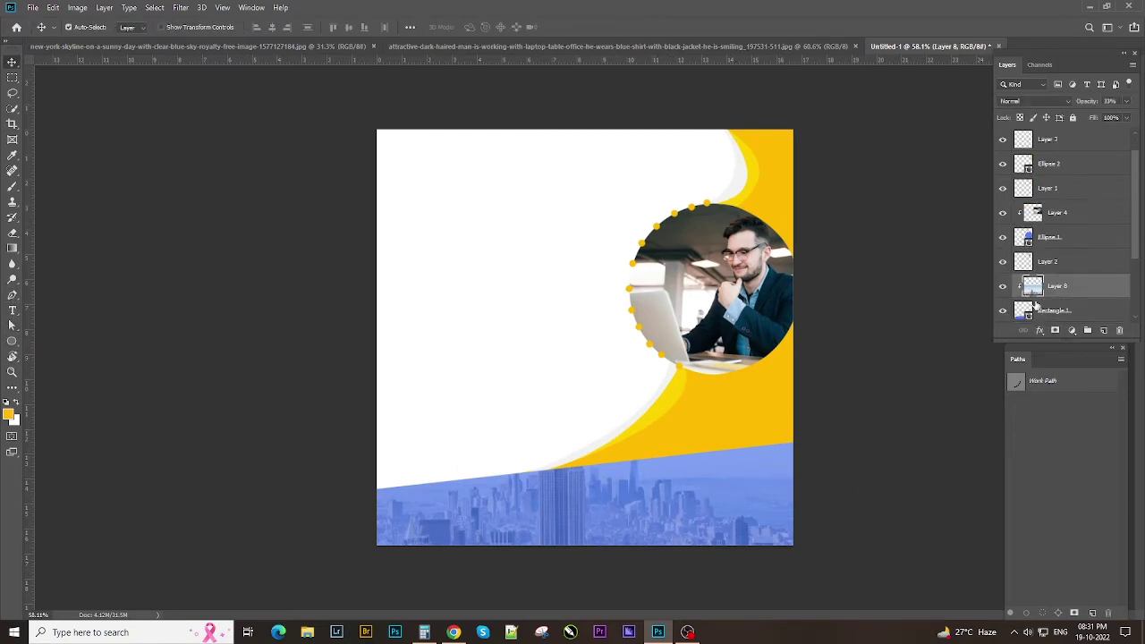
left_click(1054, 311)
scroll(649, 489, "up", 1)
Add an anchor to Rectangle 1's top edge and drag it into a wave dipping left.
left_click(563, 485)
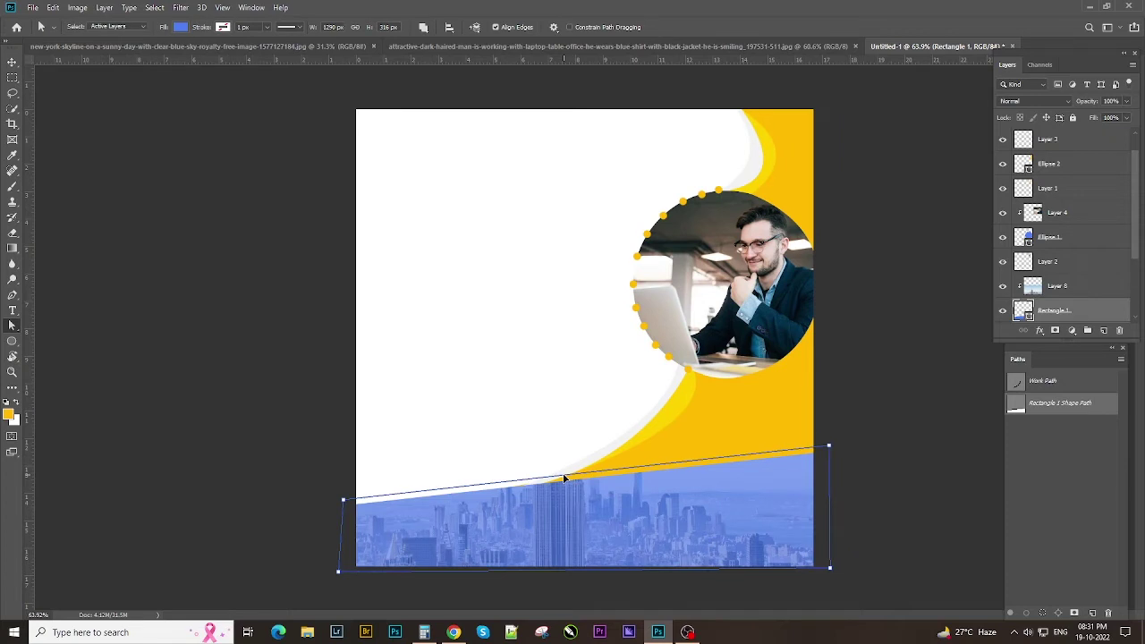
key("p")
key("a")
mouse_move(519, 490)
left_mouse_down()
mouse_move(420, 476)
mouse_move(421, 459)
mouse_move(620, 432)
mouse_move(614, 425)
left_mouse_up()
scroll(426, 454, "down", 1)
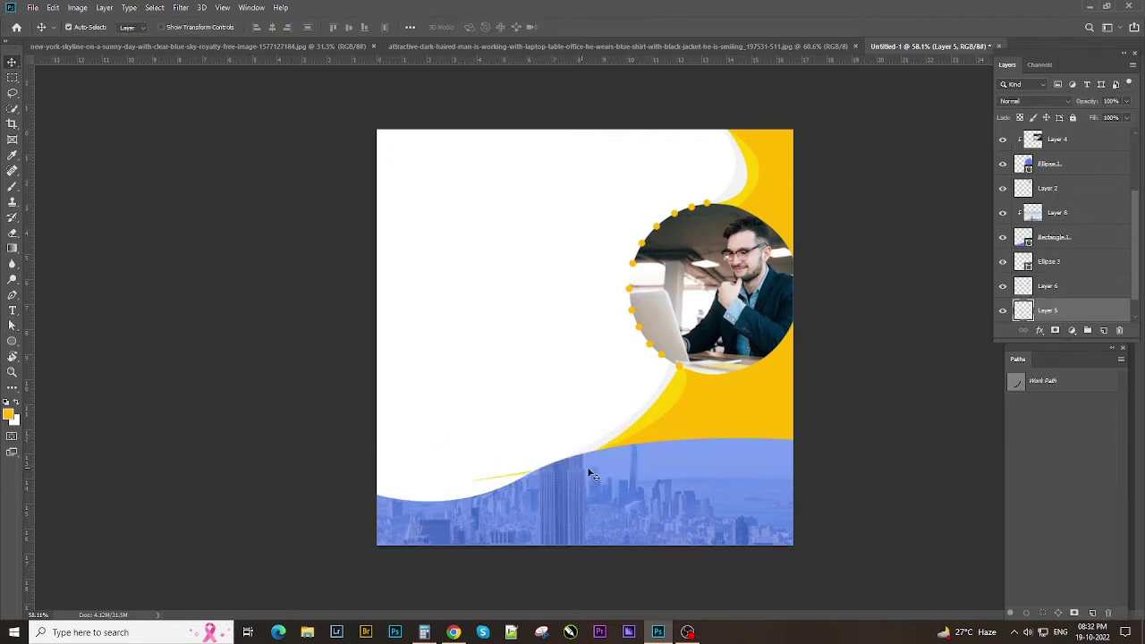
key("p")
key("ctrl+Return")
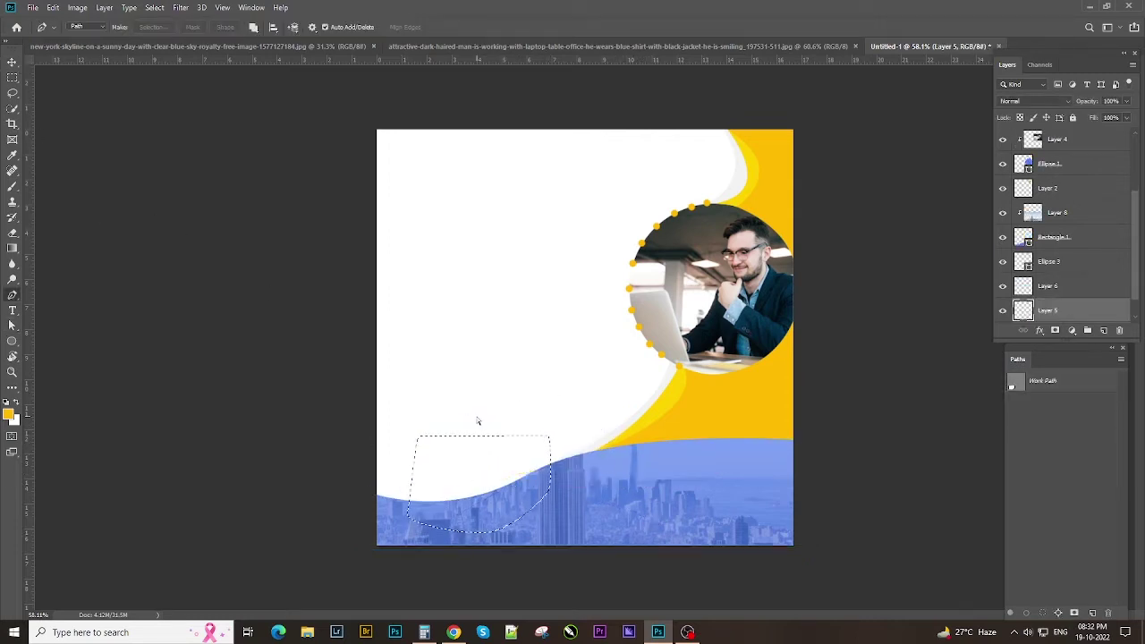
scroll(616, 448, "up", 5)
scroll(609, 472, "down", 5)
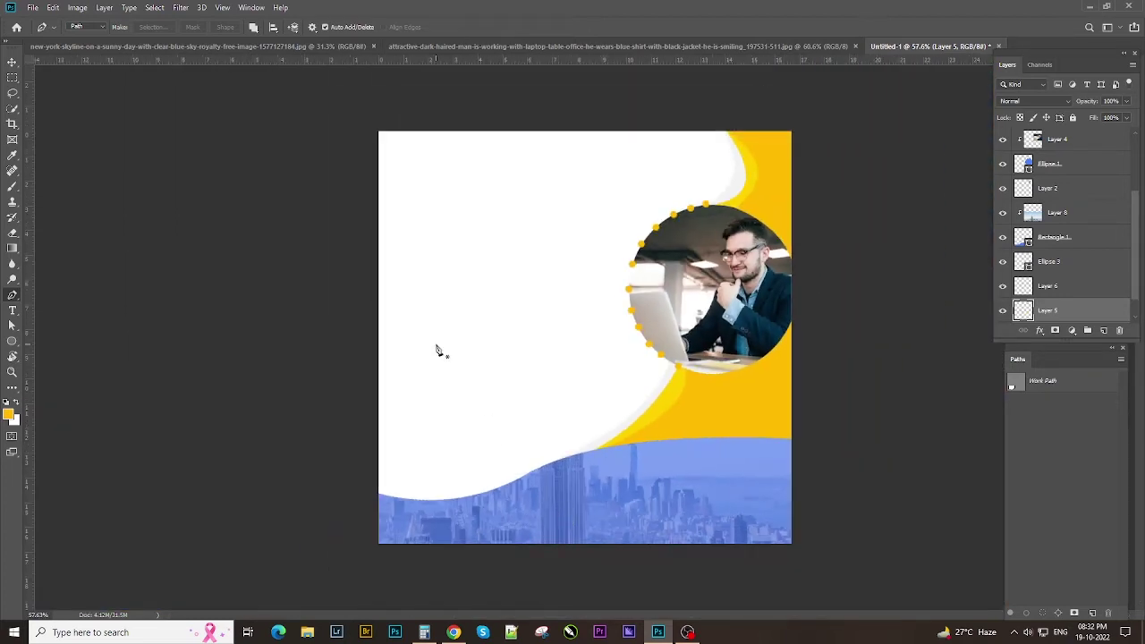
scroll(455, 504, "up", 2)
scroll(447, 542, "up", 3)
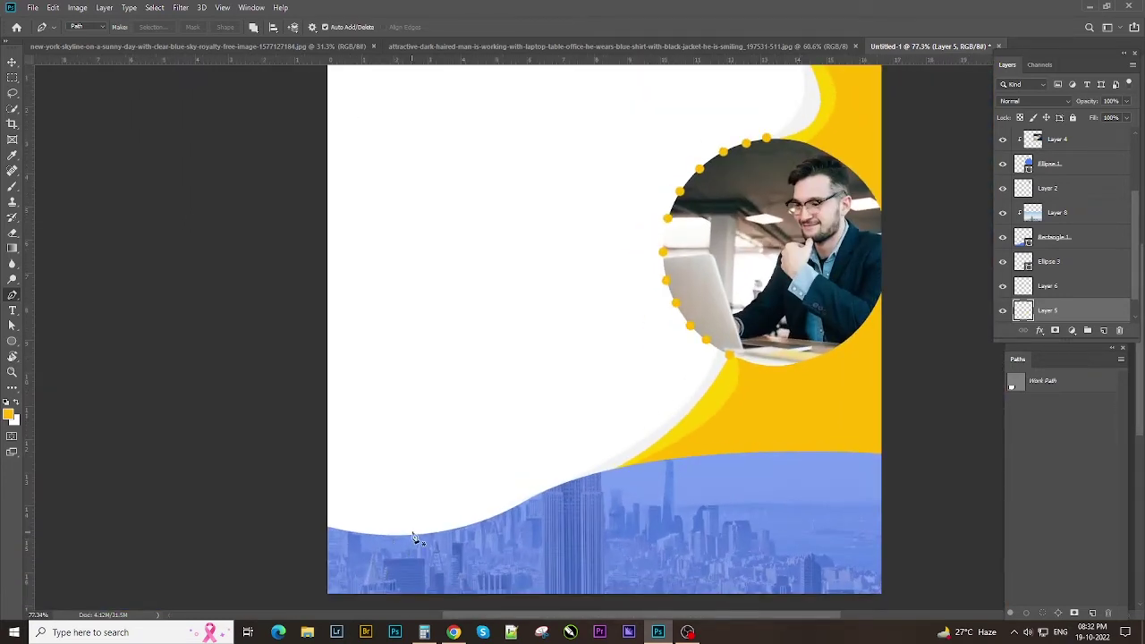
Try a thick orange stroke on the skyline layer's style, then cancel it.
scroll(414, 541, "down", 2)
double_click(1092, 212)
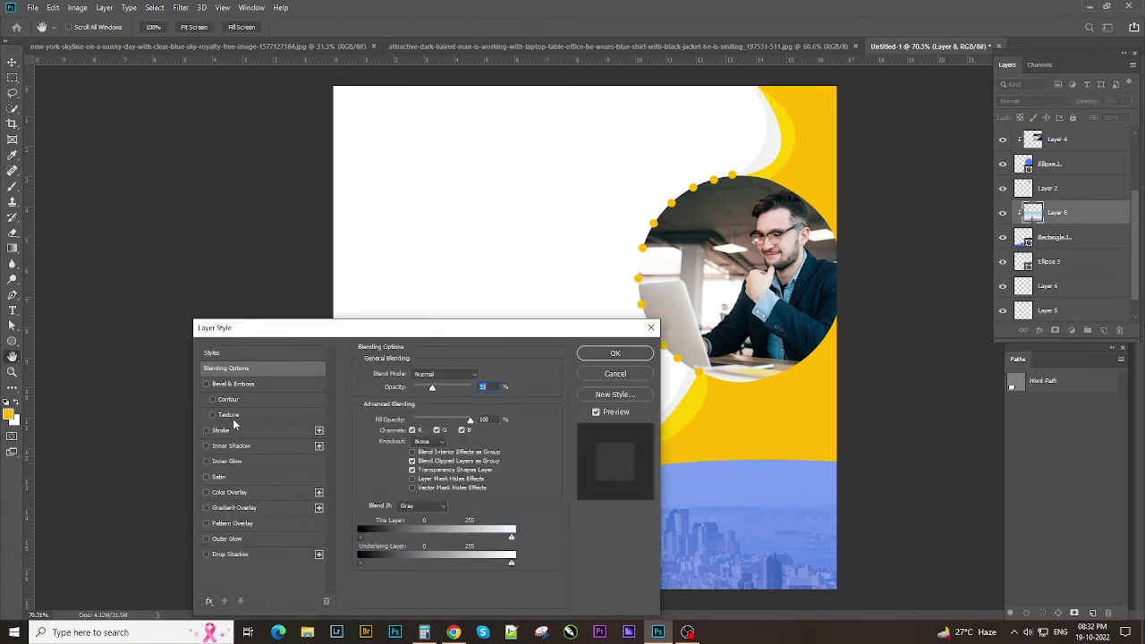
left_click(221, 430)
left_click_drag(394, 327, 284, 85)
left_click(277, 217)
left_click(173, 424)
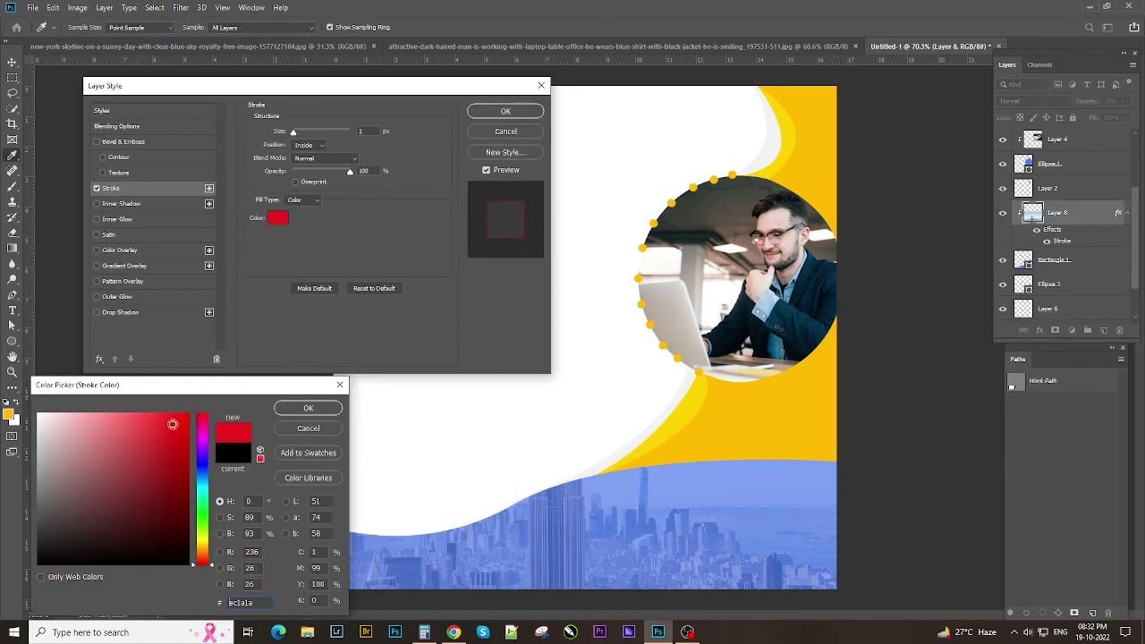
mouse_move(215, 561)
left_mouse_down()
mouse_move(203, 536)
mouse_move(203, 547)
left_mouse_up()
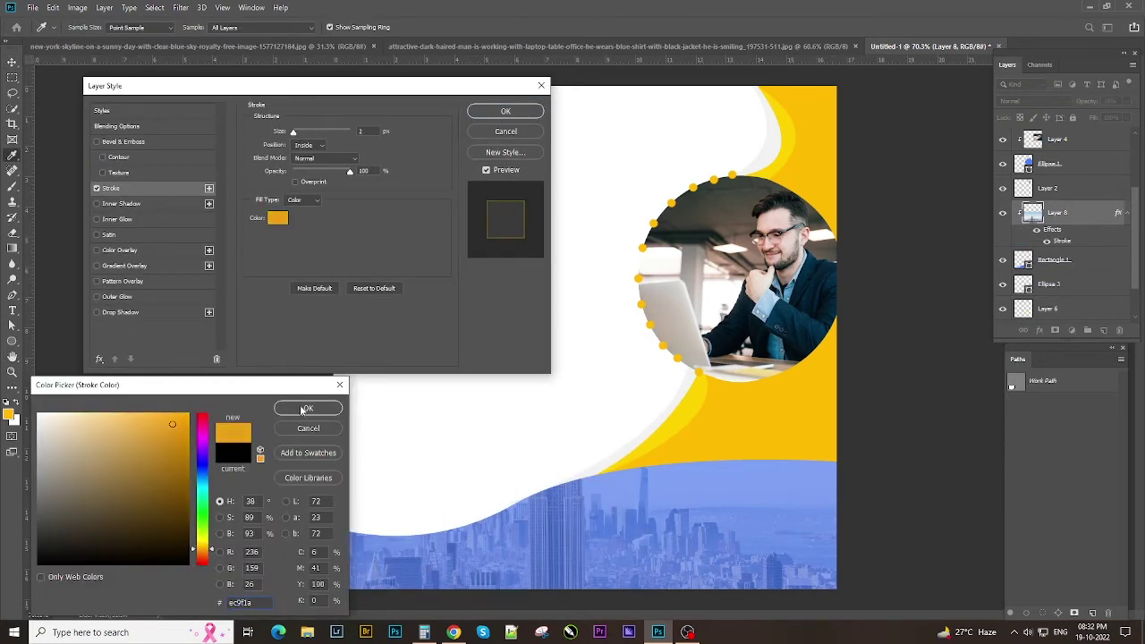
left_click(308, 408)
mouse_move(293, 132)
left_mouse_down()
mouse_move(329, 133)
mouse_move(304, 132)
left_mouse_up()
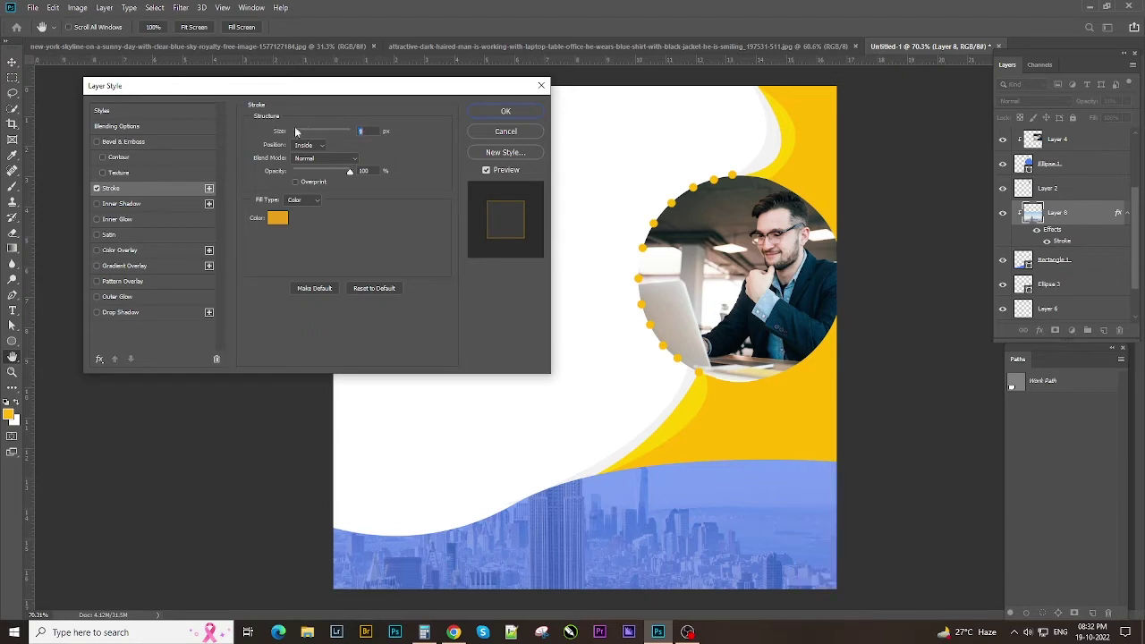
left_click(505, 130)
Give Rectangle 1 a yellow e1bd17 stroke of about 15 px.
double_click(1095, 236)
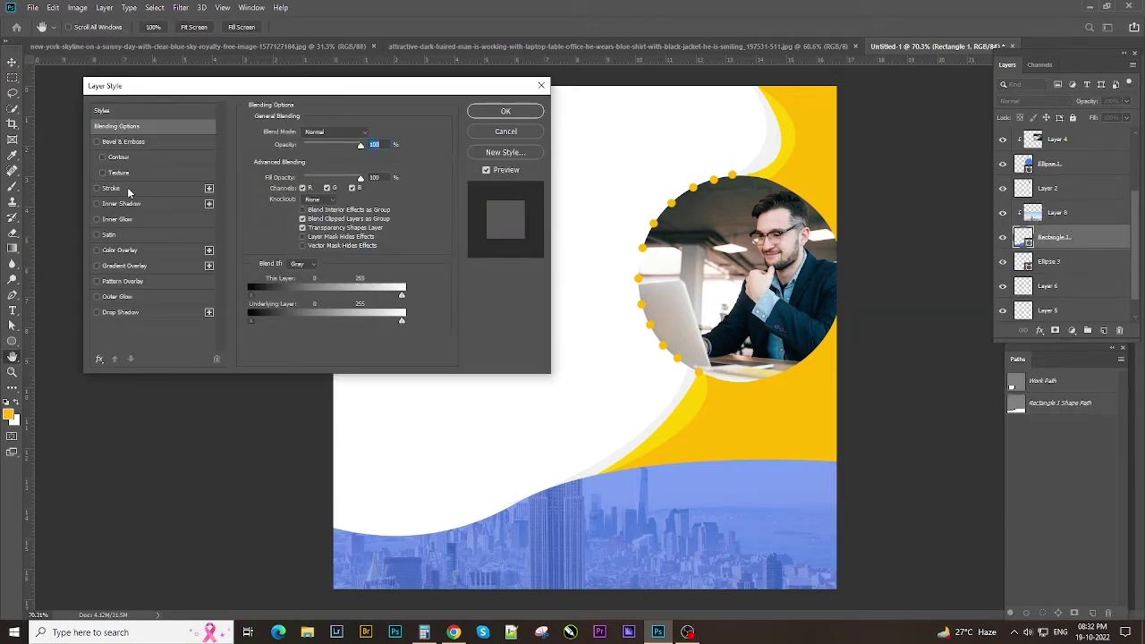
left_click(110, 188)
left_click(278, 217)
left_click_drag(203, 561, 203, 544)
left_click(173, 431)
left_click(308, 408)
left_click_drag(293, 132, 298, 133)
left_click(506, 112)
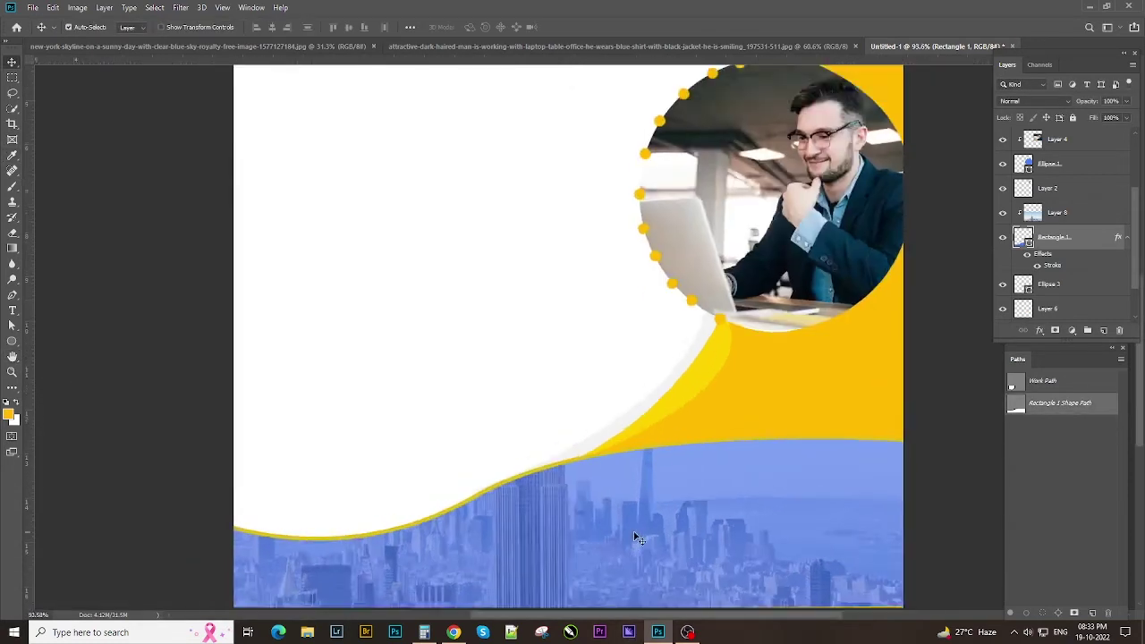
scroll(635, 537, "down", 3)
scroll(560, 286, "up", 1)
Add a logo text at the top left in the Bauhaus 93 font.
key("t")
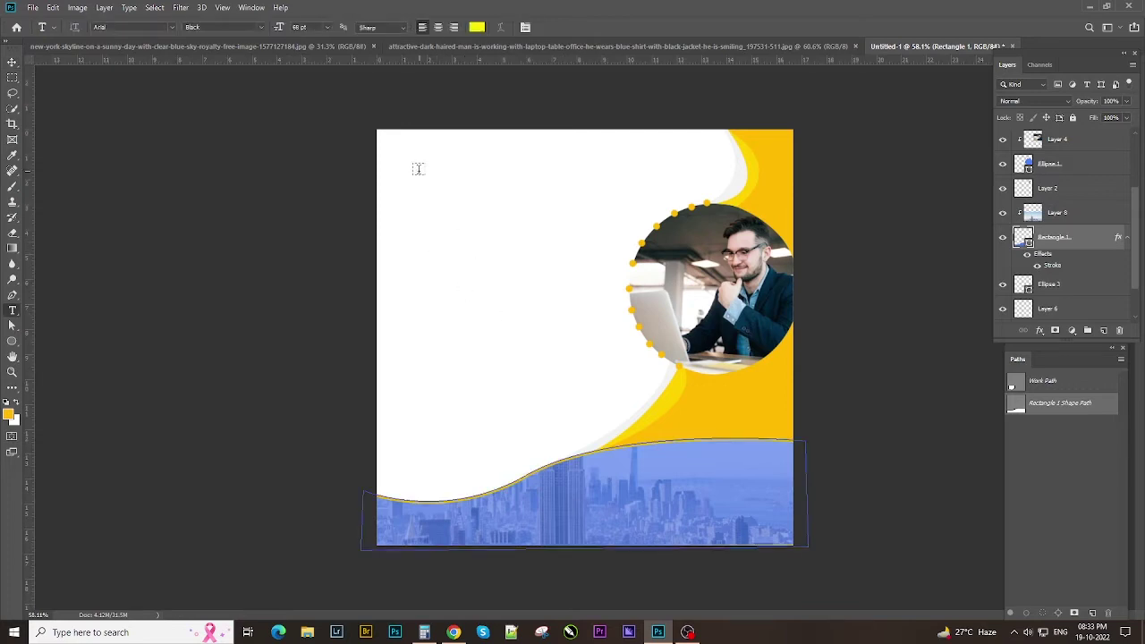
left_click(408, 164)
type("logo")
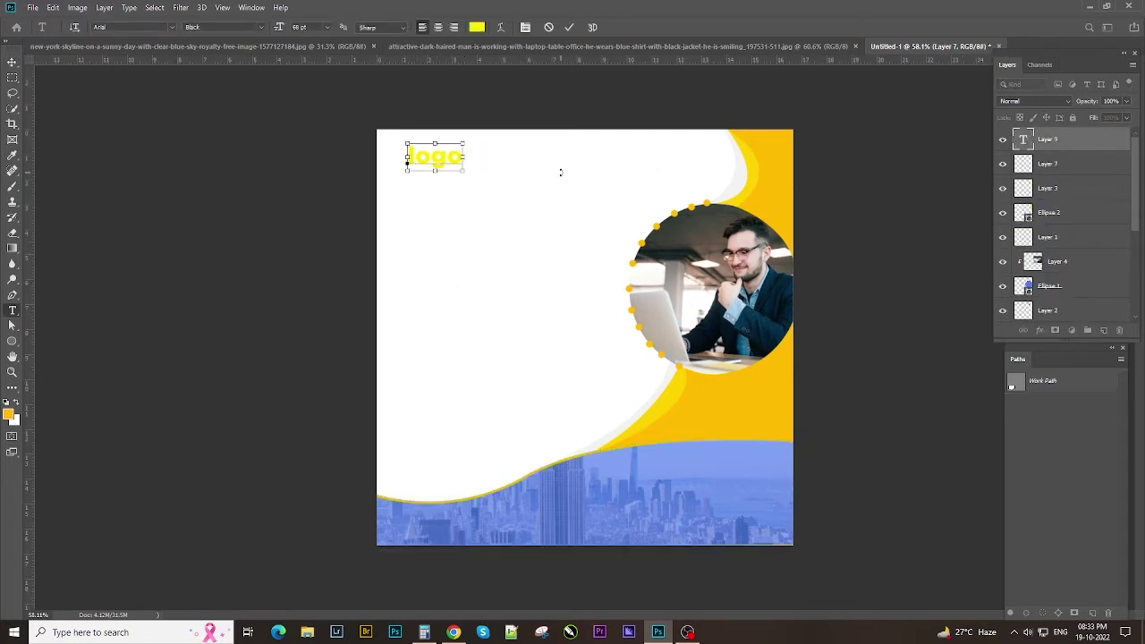
key("ctrl+a")
key("ctrl+t")
left_click(795, 176)
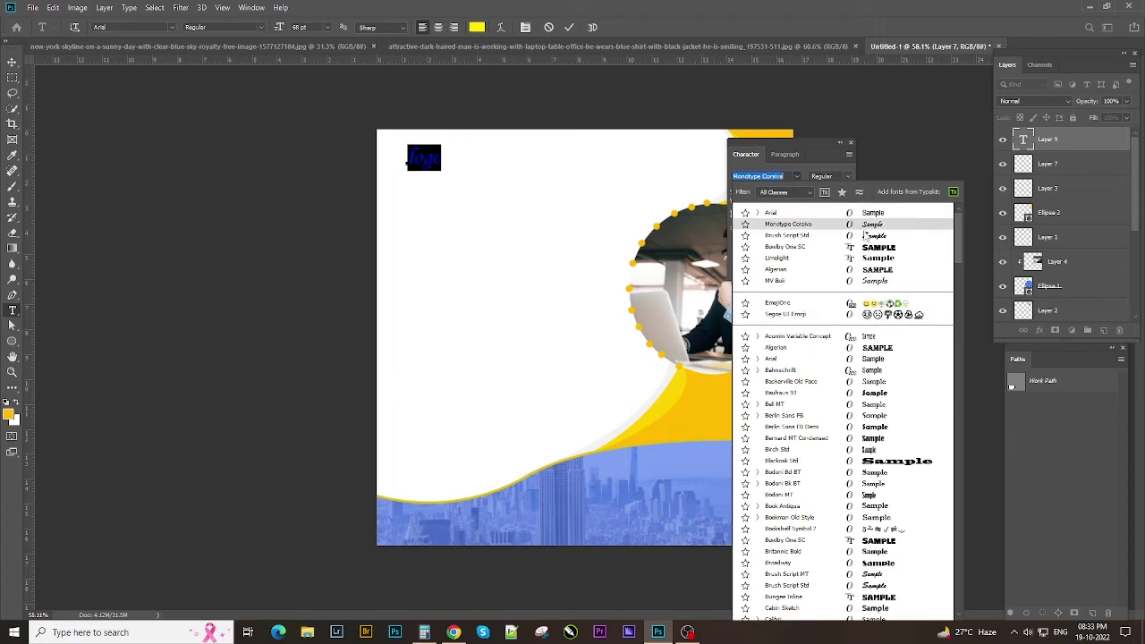
left_click(890, 393)
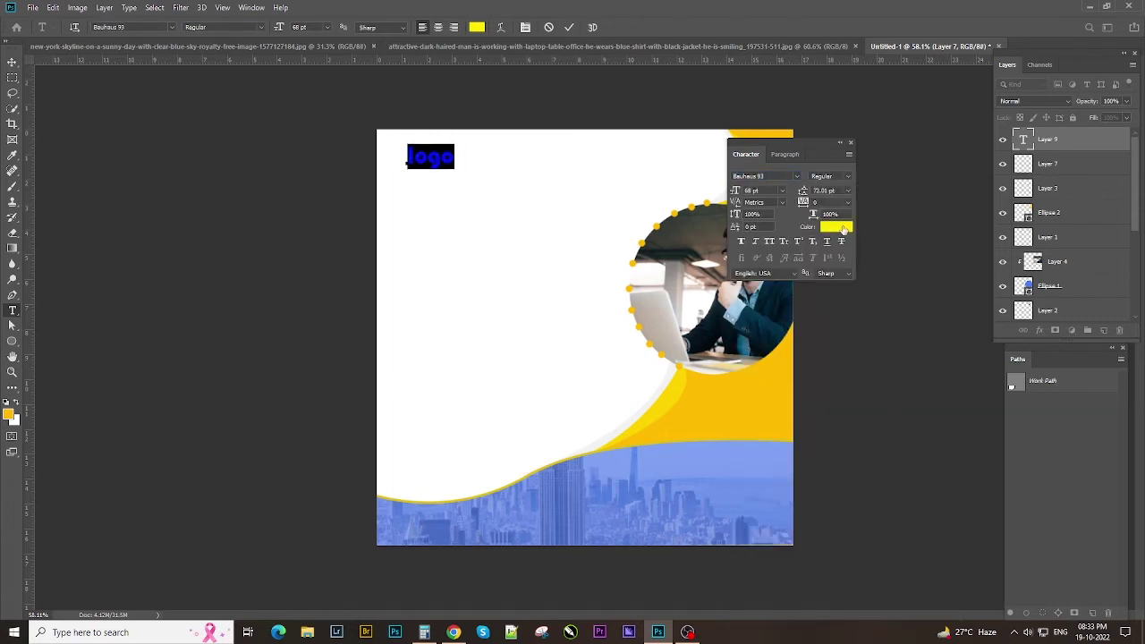
Colour the logo text near-black and commit it.
left_click(843, 229)
left_click(43, 559)
left_click(307, 408)
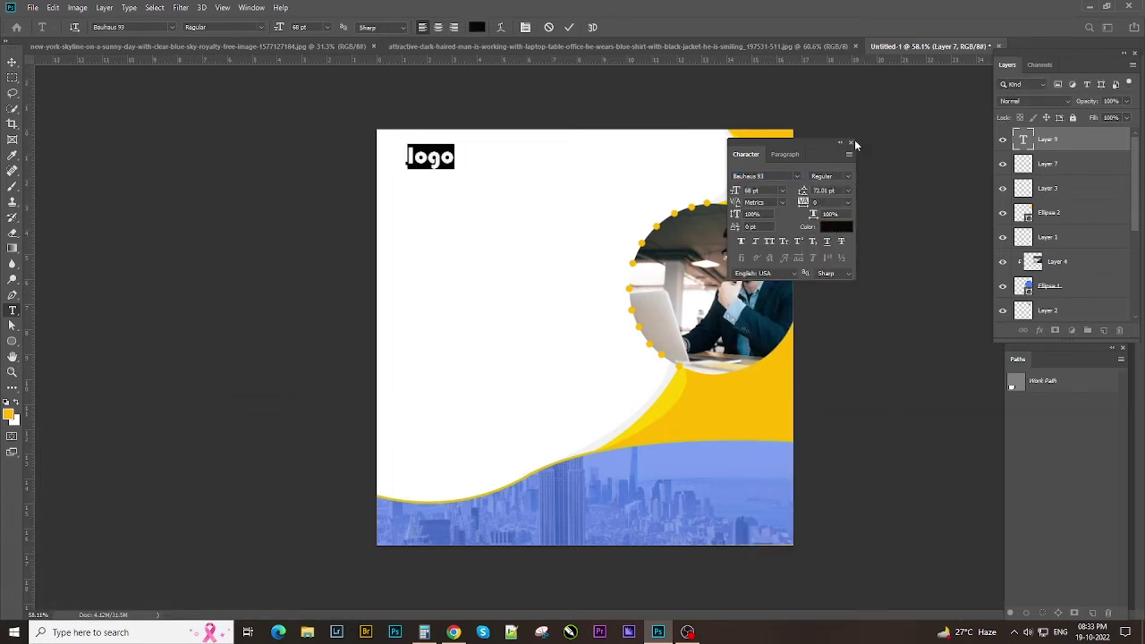
left_click(850, 142)
key("ctrl+Return")
Enlarge the logo text and place it near the top-left corner.
key("ctrl+t")
left_click_drag(454, 170, 468, 179)
key("Return")
scroll(468, 176, "up", 2)
left_click_drag(394, 120, 393, 108)
scroll(394, 107, "down", 2)
scroll(435, 179, "up", 1)
scroll(460, 416, "up", 1)
Paste the HE HELP headline below the logo and set its font style to Bold.
key("t")
left_click(386, 215)
key("ctrl+v")
left_click(786, 186)
left_click(832, 175)
left_click(836, 234)
left_click(844, 176)
left_click(851, 212)
key("ctrl+Return")
left_click(850, 142)
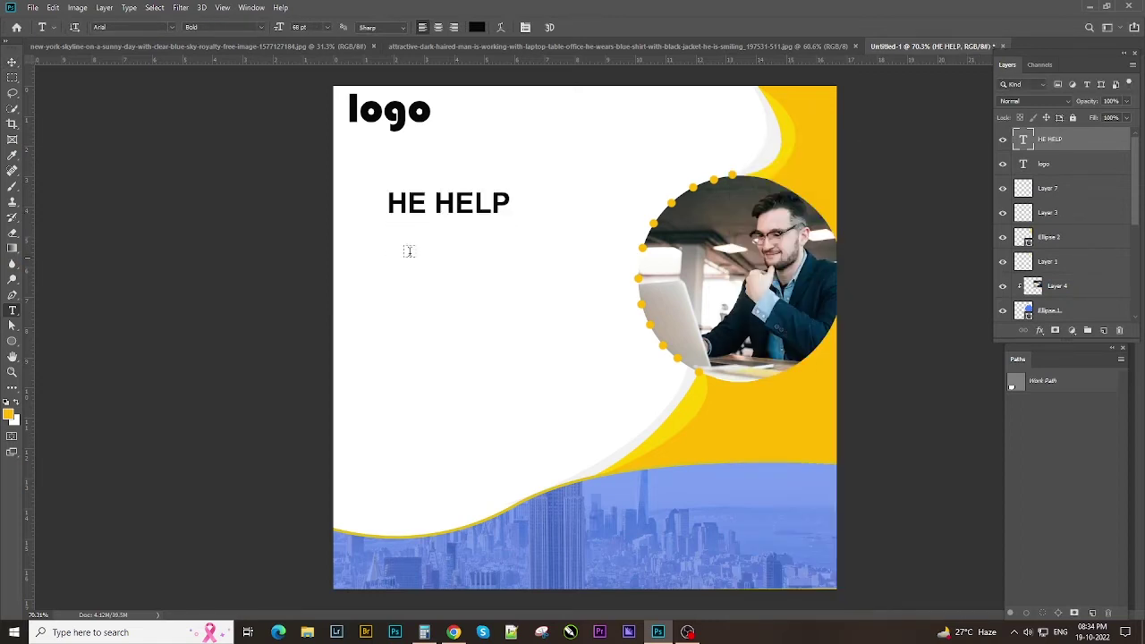
Move HE HELP up-left under the logo and recheck its font style.
scroll(409, 251, "down", 1)
key("v")
mouse_move(486, 234)
left_mouse_down()
mouse_move(451, 205)
mouse_move(454, 215)
left_mouse_up()
scroll(461, 202, "up", 1)
double_click(463, 174)
left_click(832, 176)
left_click(867, 232)
left_click(850, 142)
Correct the heading from HE HELP to WE HELP.
key("ctrl+Return")
scroll(394, 234, "down", 1)
key("v")
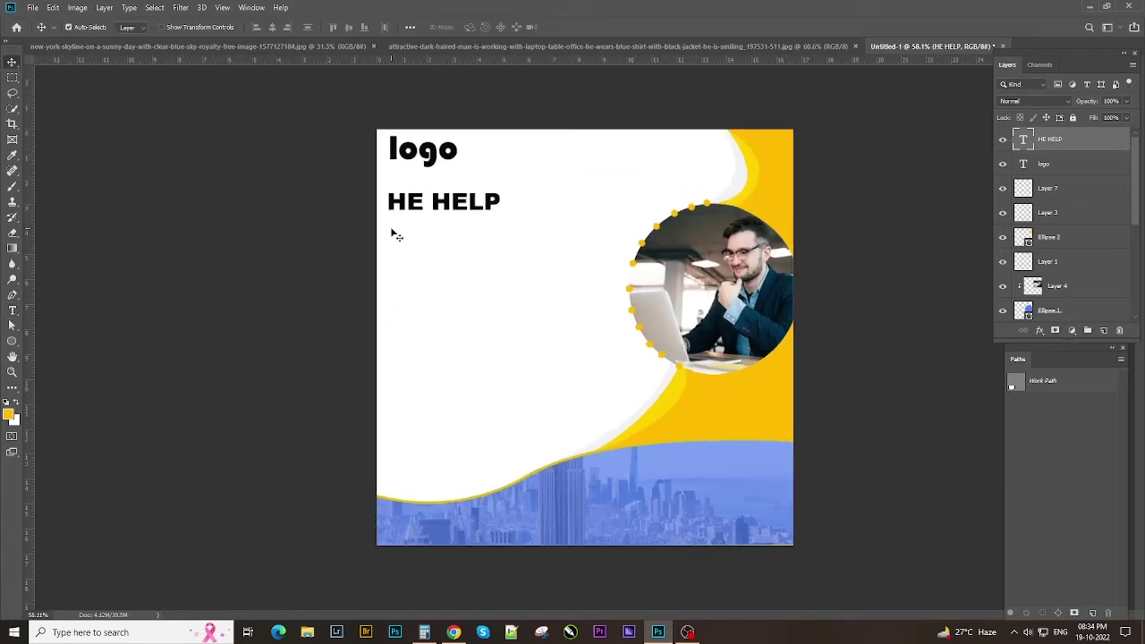
scroll(407, 189, "up", 1)
double_click(386, 188)
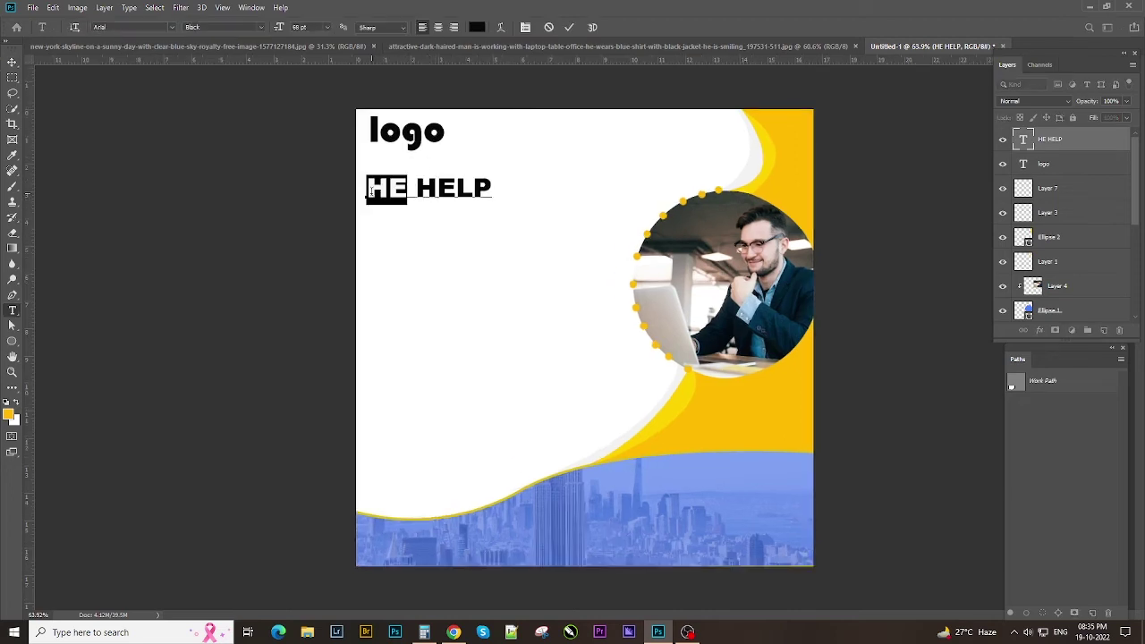
type("WE")
key("ctrl+Return")
Add a BUSINESS text line and move it up under WE HELP.
left_click(390, 246)
type("BUSI")
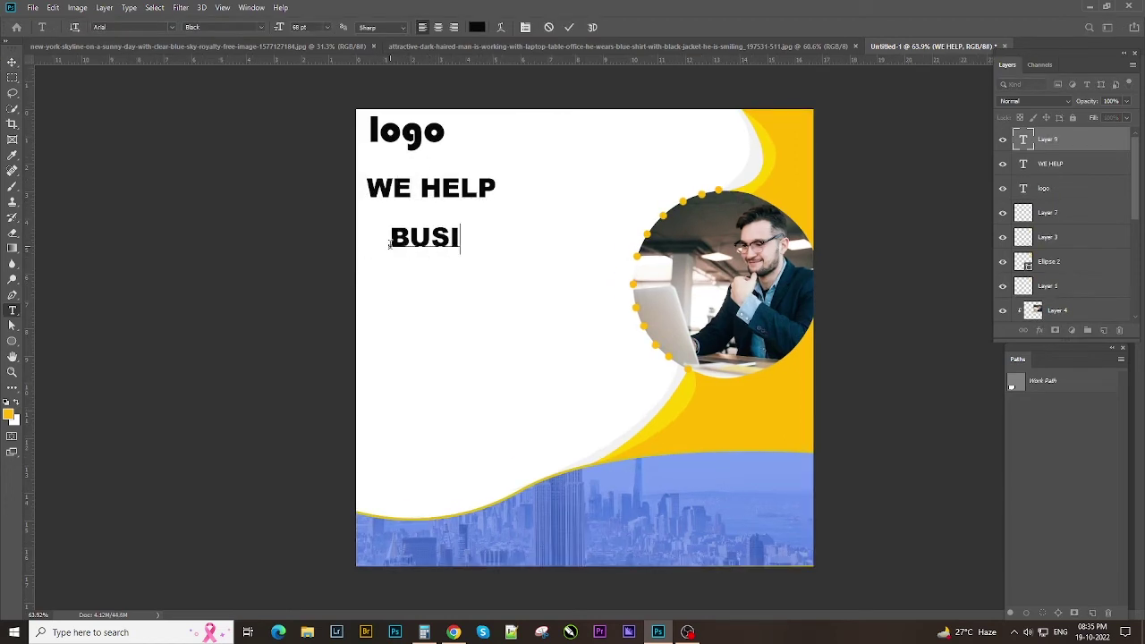
key("ctrl+Return")
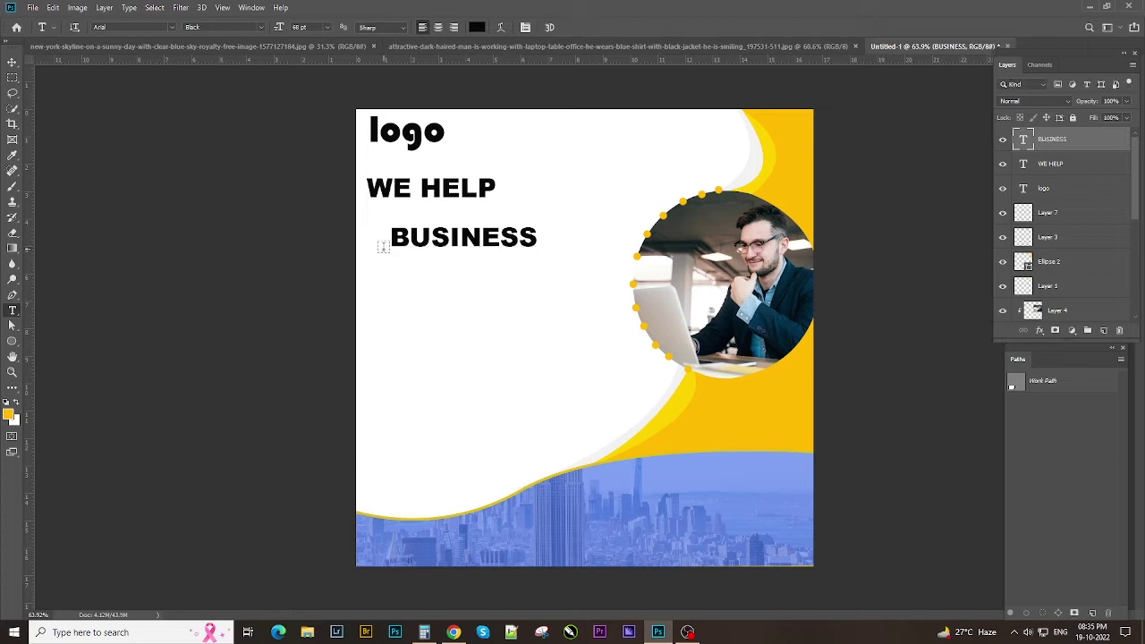
key("v")
left_click_drag(468, 245, 449, 231)
Enlarge BUSINESS with Free Transform and type TO GROW FASTER beneath it.
key("ctrl+t")
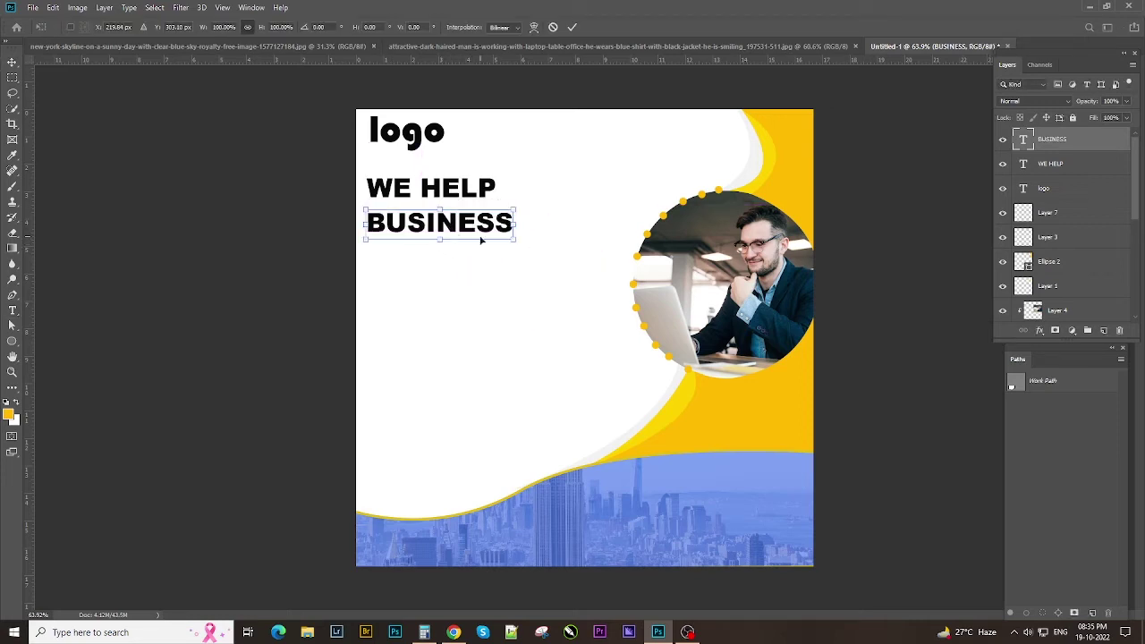
left_click_drag(517, 241, 555, 238)
key("Return")
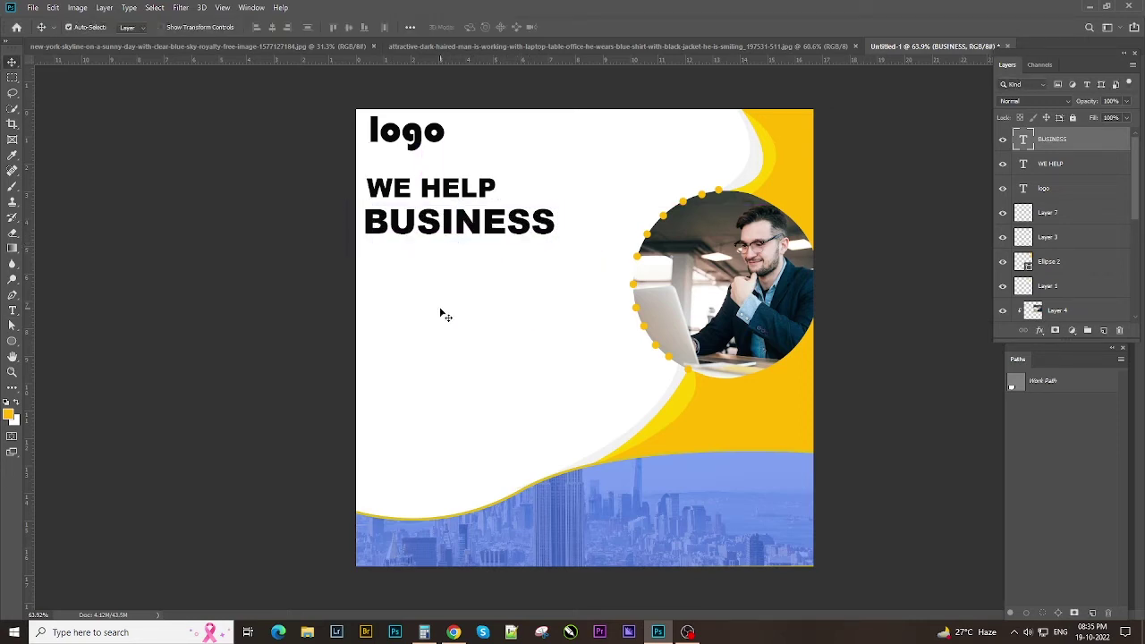
key("t")
left_click(440, 304)
type("TO GROW FASTER")
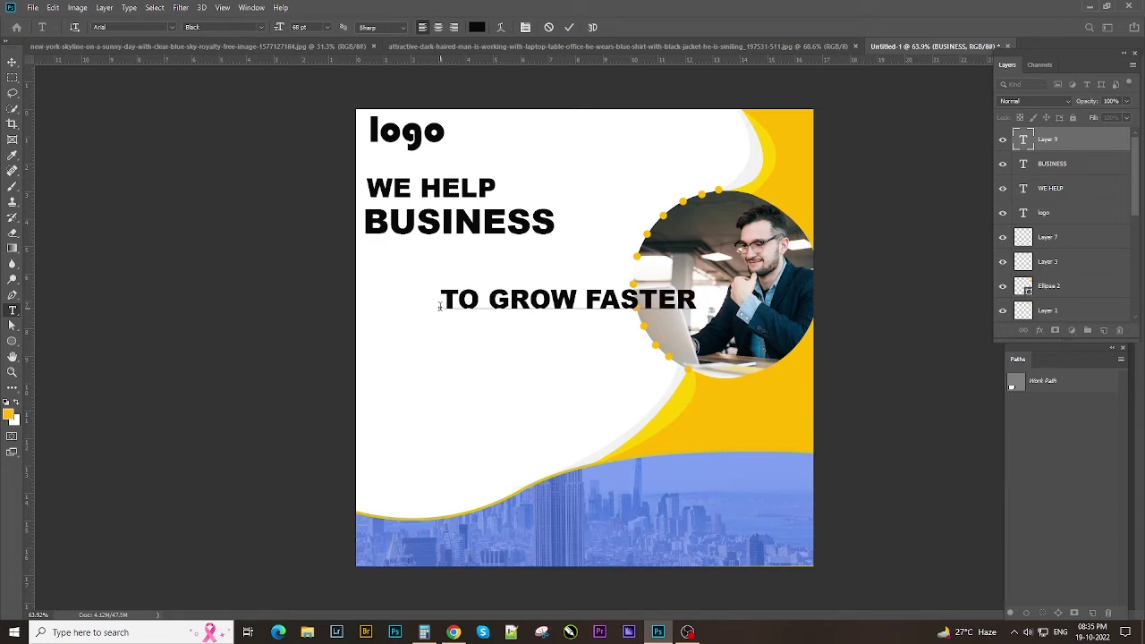
Set the TO GROW FASTER text to Regular weight.
key("ctrl+t")
triple_click(526, 298)
left_click(525, 27)
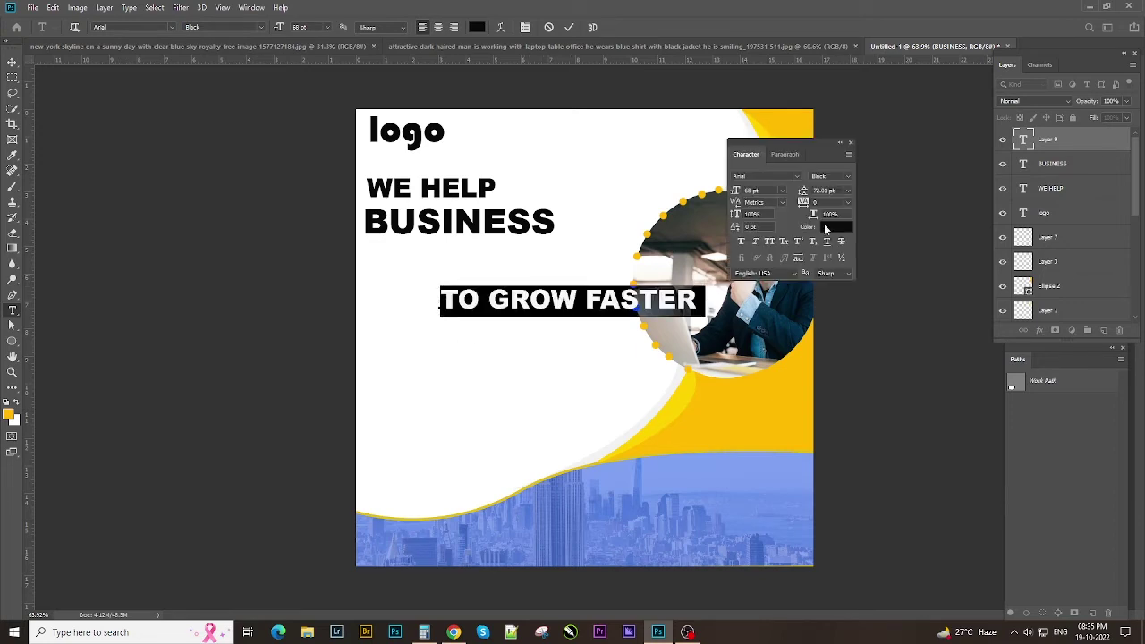
left_click(831, 176)
left_click(861, 197)
left_click(850, 143)
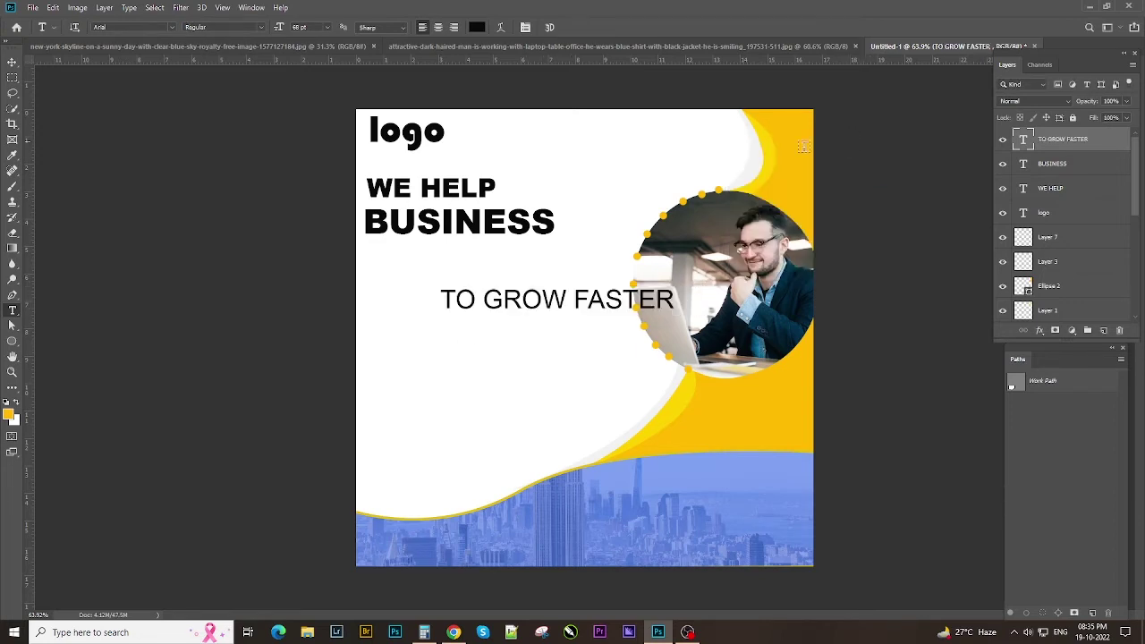
Nudge BUSINESS, then shift TO GROW FASTER left and scale it down.
key("ctrl+0")
key("v")
left_click_drag(456, 220, 463, 214)
left_click_drag(560, 302, 531, 289)
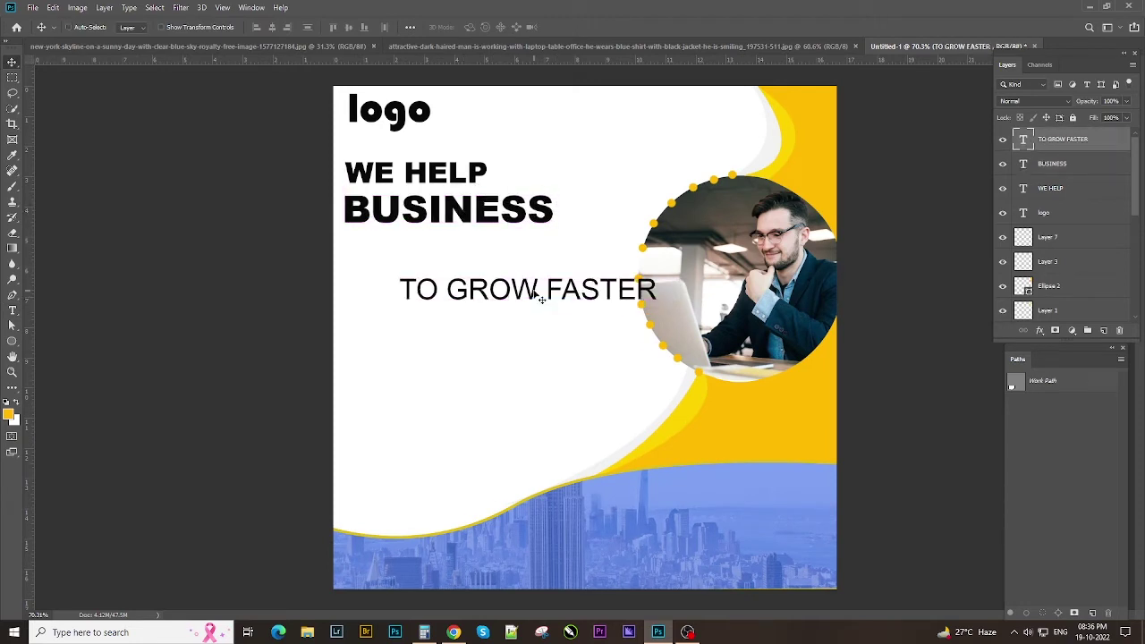
key("ctrl+t")
left_click_drag(656, 291, 530, 255)
key("Return")
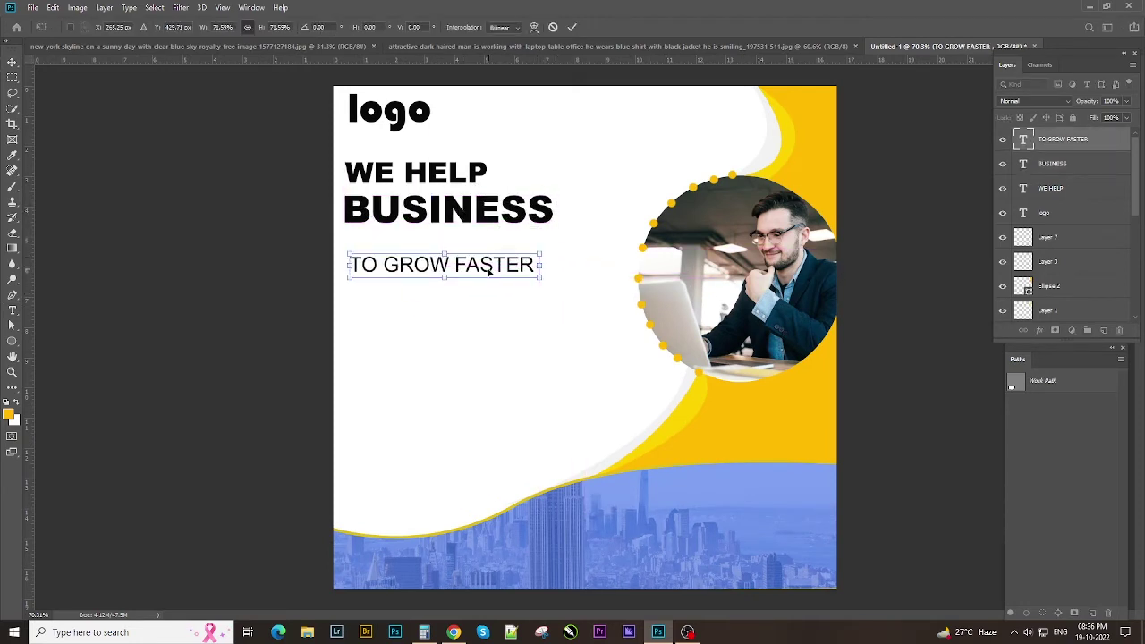
Reposition WE HELP above BUSINESS and enlarge BUSINESS slightly.
scroll(467, 230, "up", 2)
left_click_drag(458, 204, 463, 216)
left_click_drag(448, 126, 479, 157)
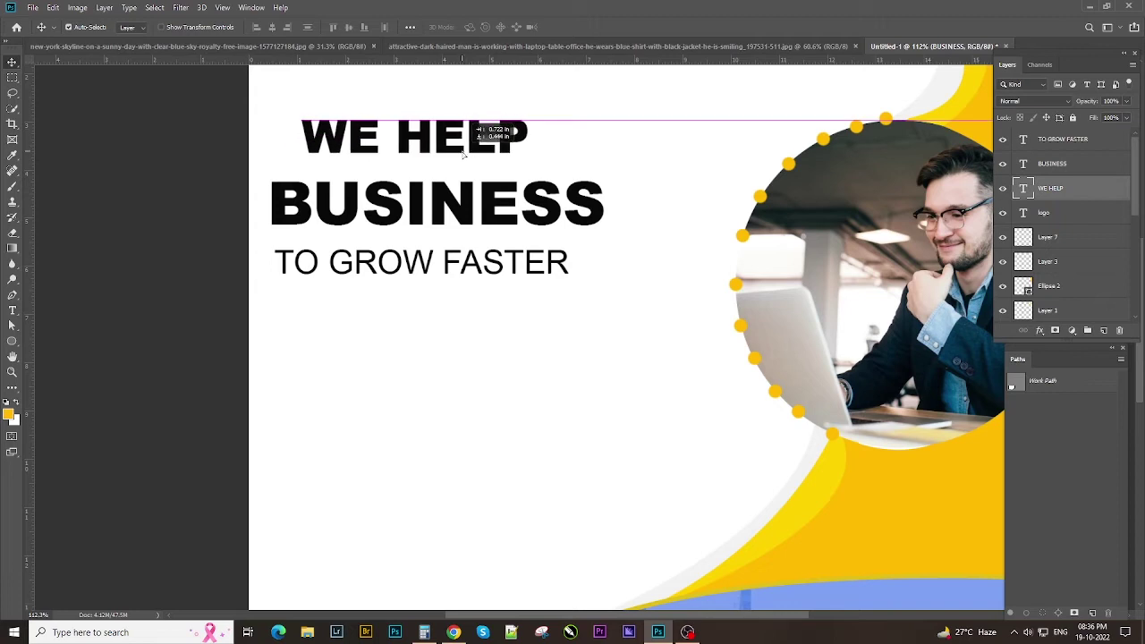
left_click(499, 209)
key("ctrl+t")
left_click_drag(613, 235, 626, 232)
key("Return")
left_click_drag(508, 218, 521, 223)
Centre WE HELP over BUSINESS and adjust TO GROW FASTER's position.
scroll(480, 158, "down", 5)
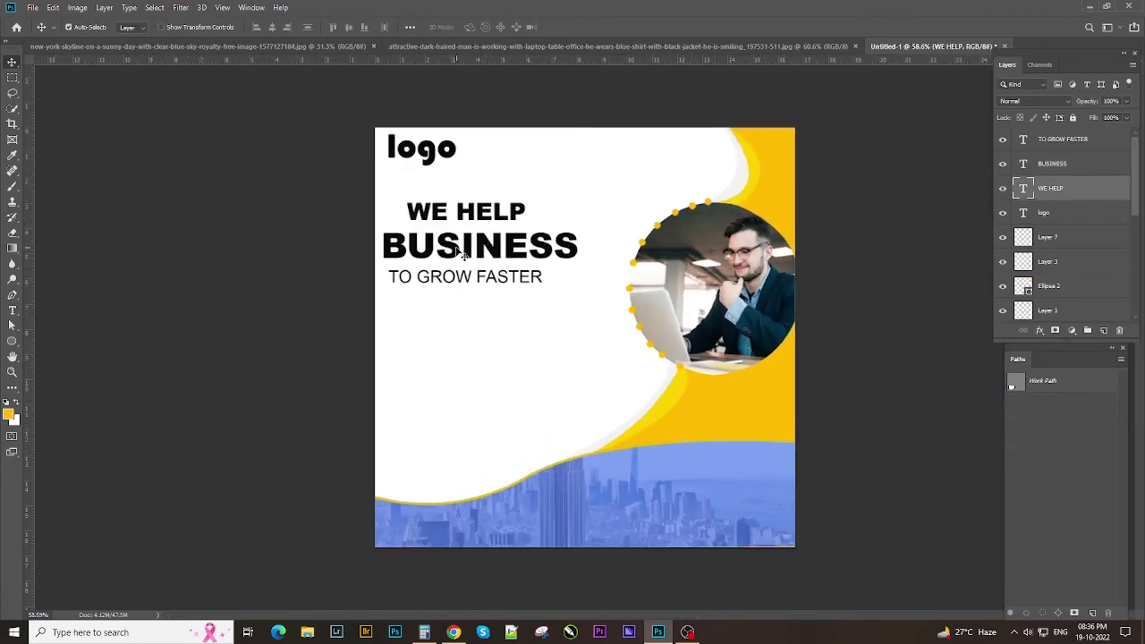
left_click(439, 157, "shift")
scroll(550, 285, "up", 3)
left_click(431, 191, "shift")
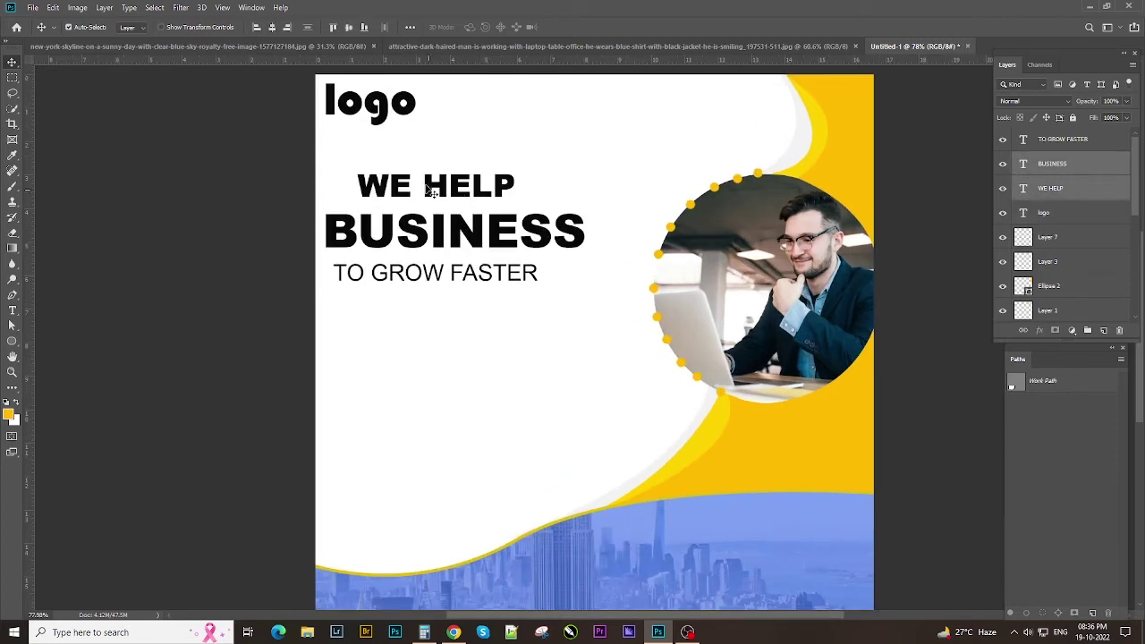
left_click(272, 27)
scroll(582, 276, "up", 2)
left_click_drag(470, 268, 499, 271)
scroll(465, 270, "up", 2)
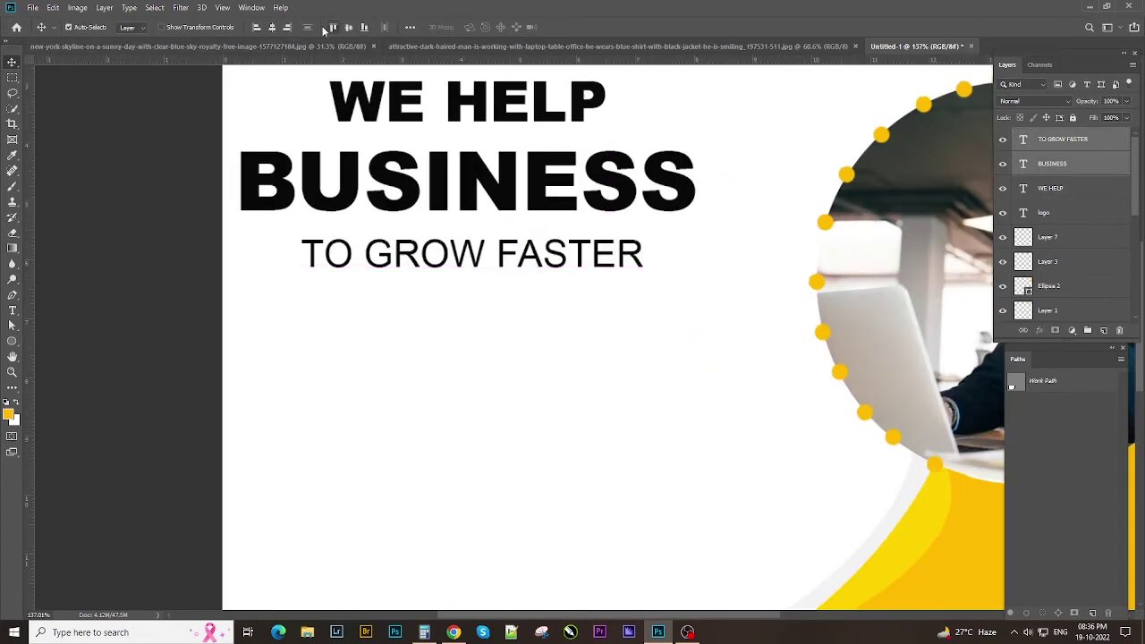
Colour the BUSINESS text a strong blue.
scroll(485, 302, "down", 1)
key("t")
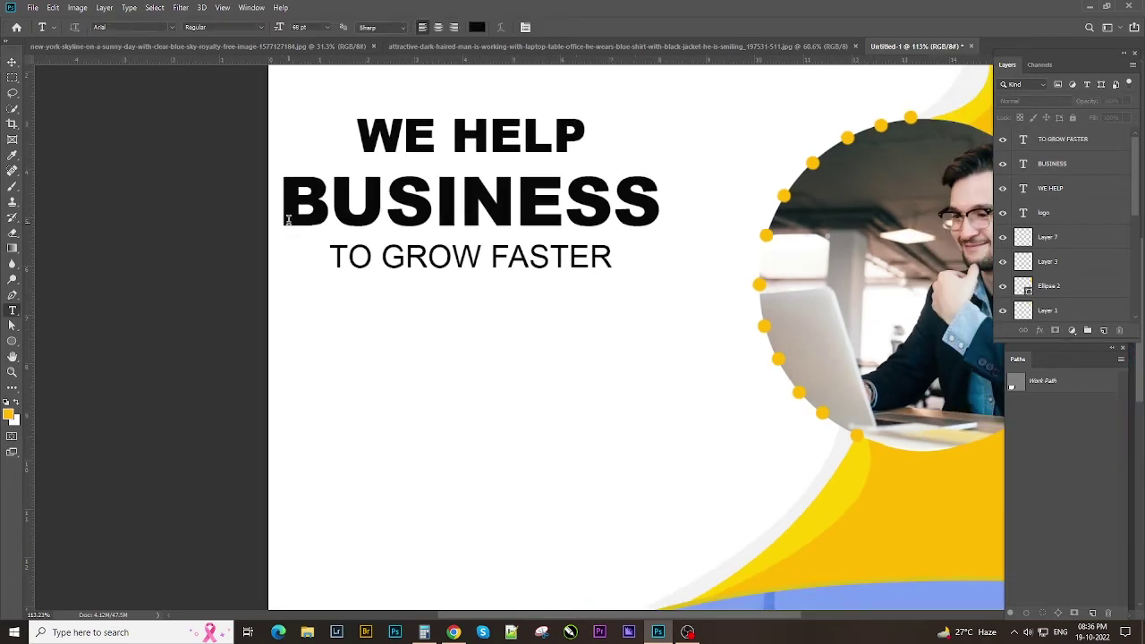
left_click_drag(280, 204, 666, 201)
left_click(477, 27)
left_click(202, 469)
left_click(172, 426)
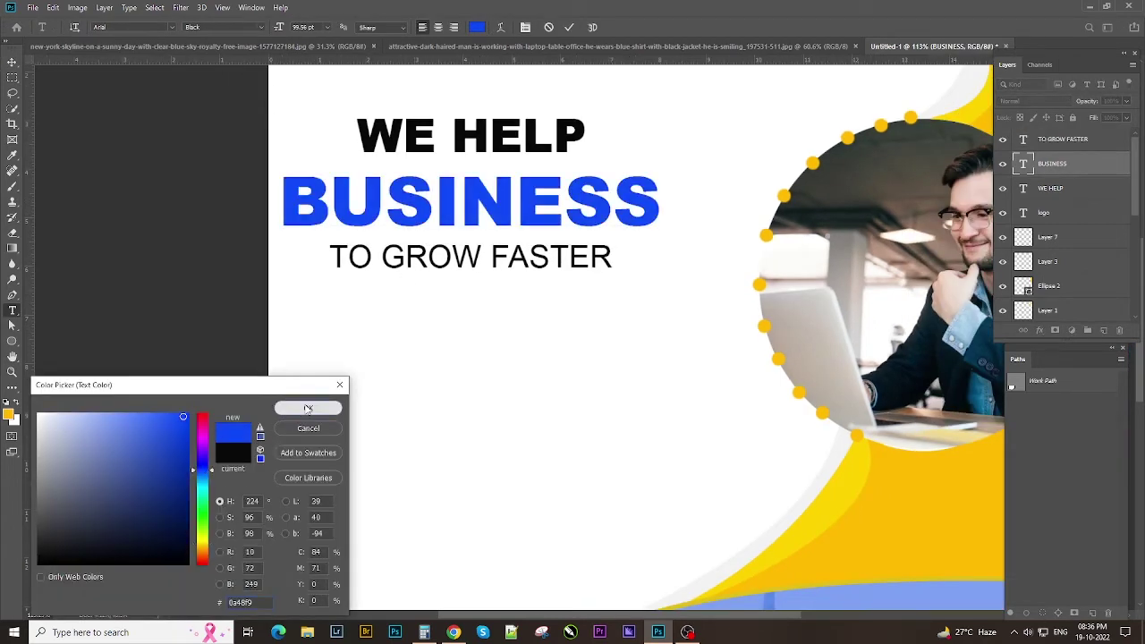
left_click(307, 408)
Colour the TO GROW FASTER text red.
left_click(330, 257)
left_click_drag(330, 256, 614, 257)
left_click(476, 27)
left_click(202, 417)
left_click(189, 414)
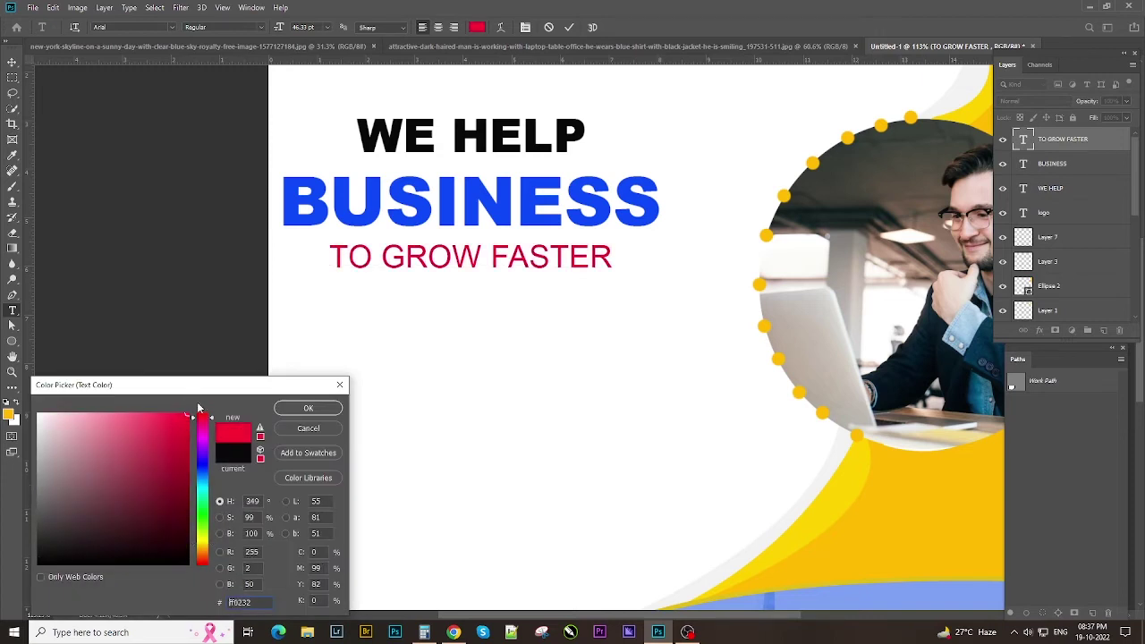
left_click(308, 408)
Colour the WE HELP text pure red.
scroll(299, 399, "down", 2)
left_click_drag(385, 182, 530, 182)
left_click(477, 27)
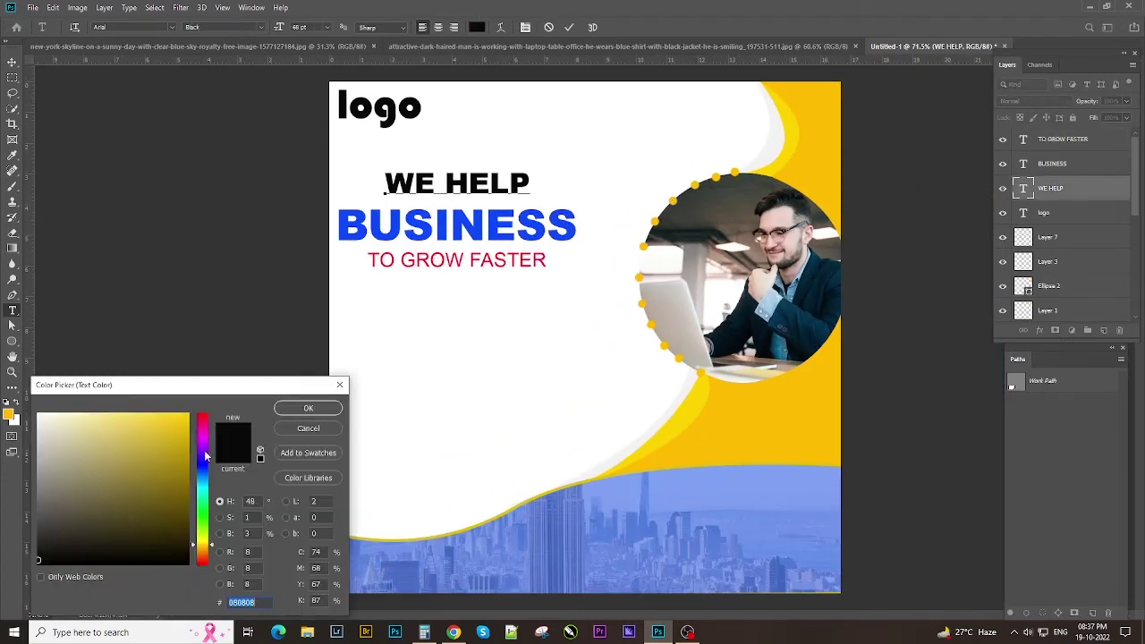
left_click(203, 419)
left_click(176, 421)
left_click_drag(203, 567, 203, 566)
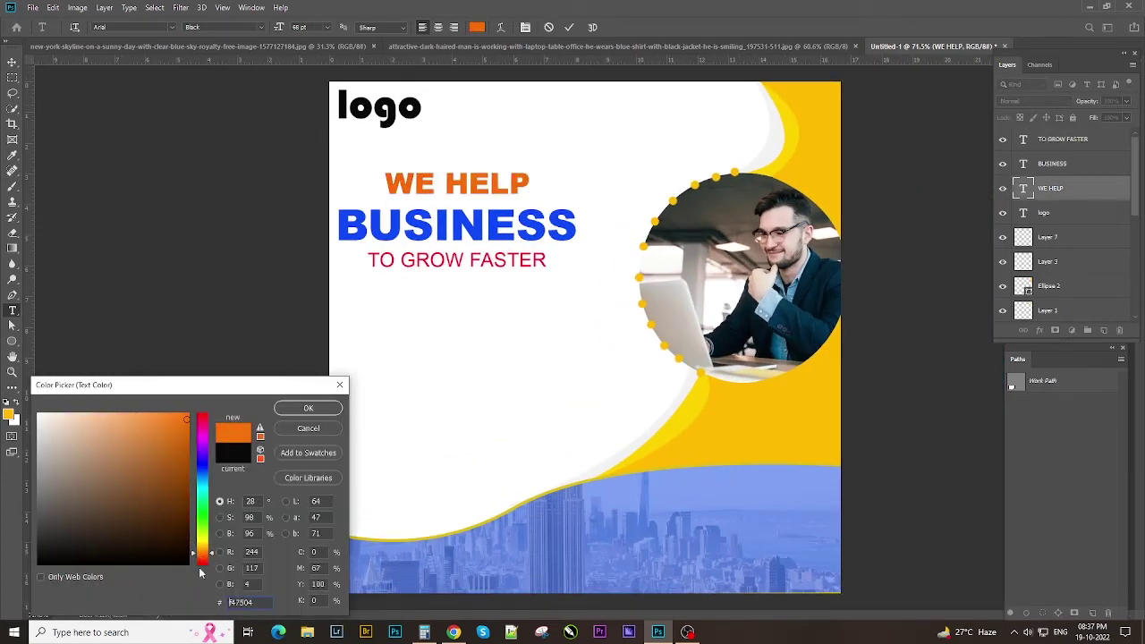
left_click(308, 408)
Align WE HELP and TO GROW FASTER to BUSINESS's left edge.
key("v")
scroll(384, 173, "up", 1)
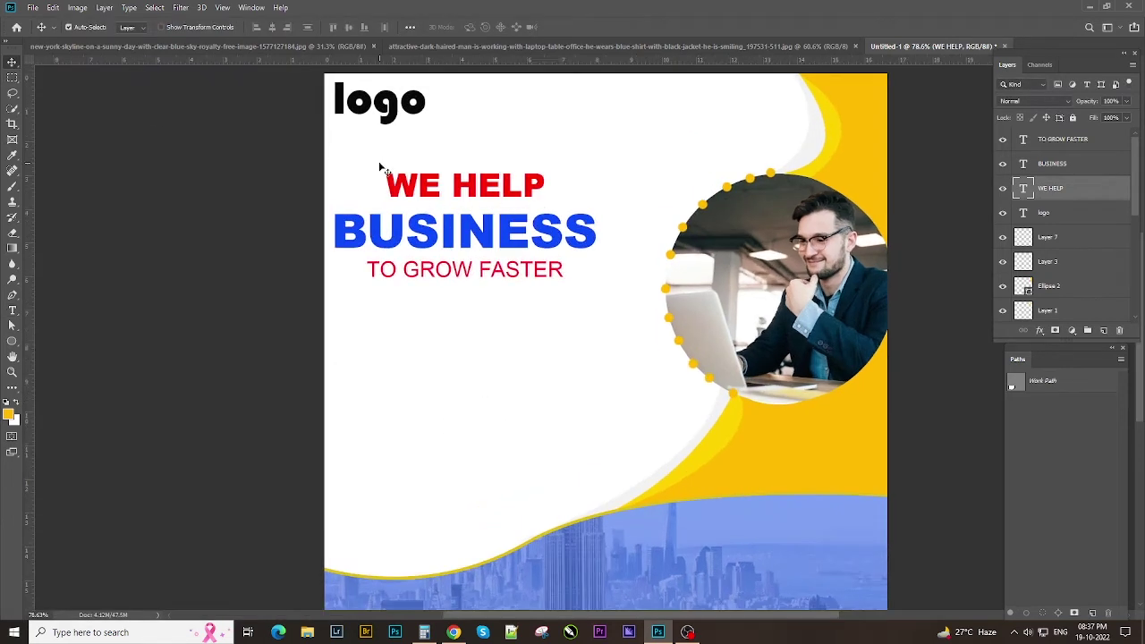
left_click_drag(421, 190, 392, 190)
left_click(407, 228, "shift")
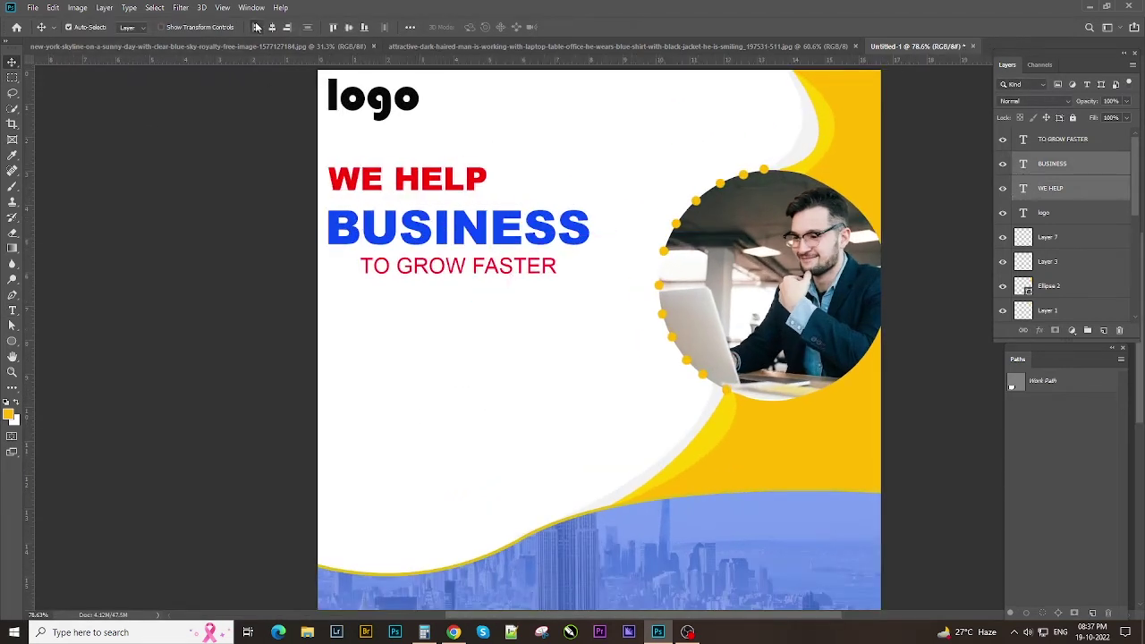
left_click(256, 27)
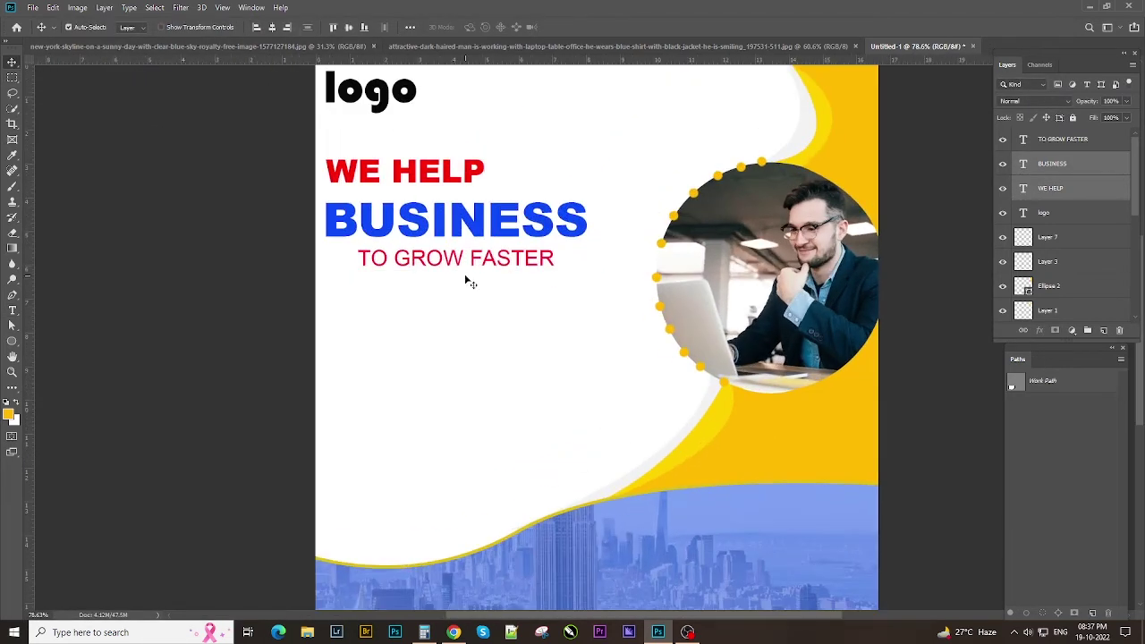
left_click(444, 259)
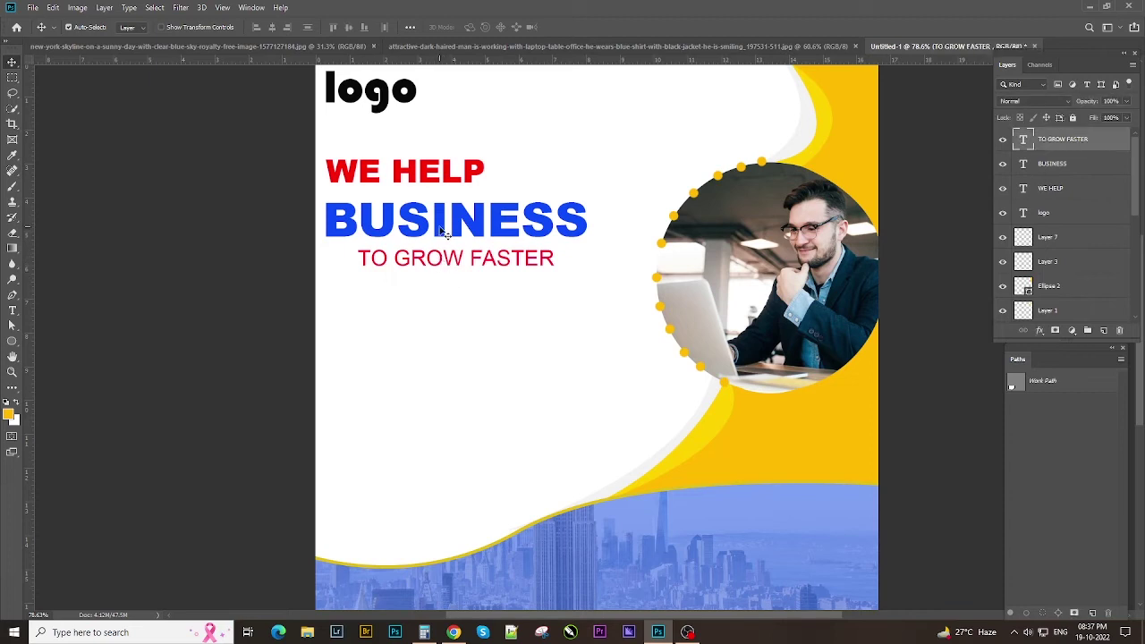
left_click(447, 230, "shift")
left_click(256, 27)
Select the BUSINESS and TO GROW FASTER layers, then open WE HELP for editing.
scroll(461, 322, "down", 2)
scroll(511, 266, "up", 2)
left_click(510, 251)
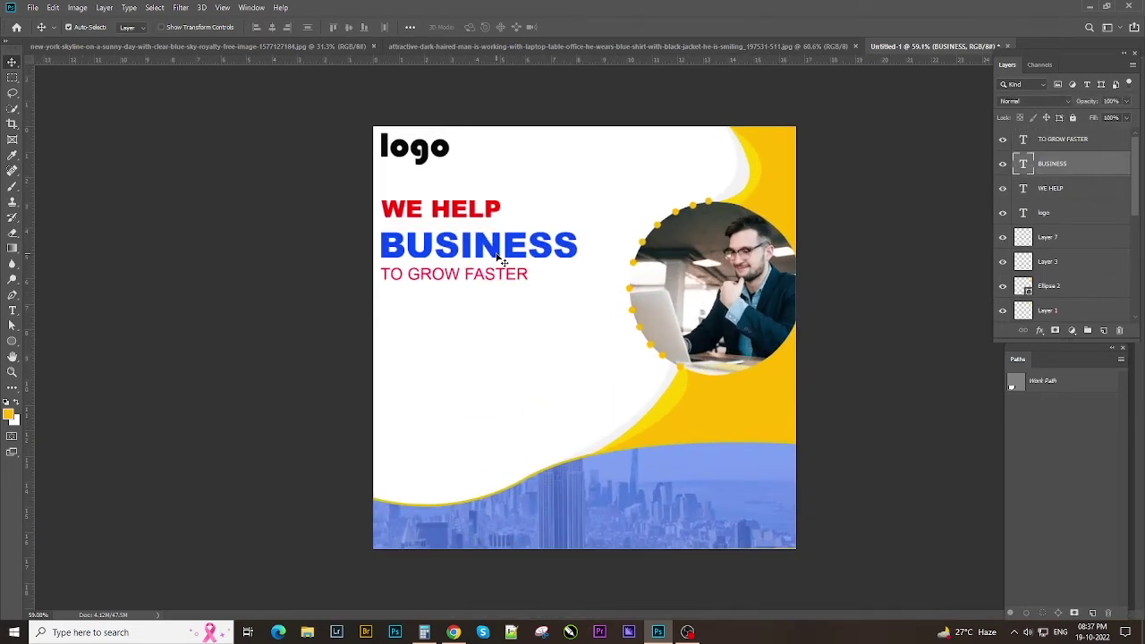
left_click(504, 275)
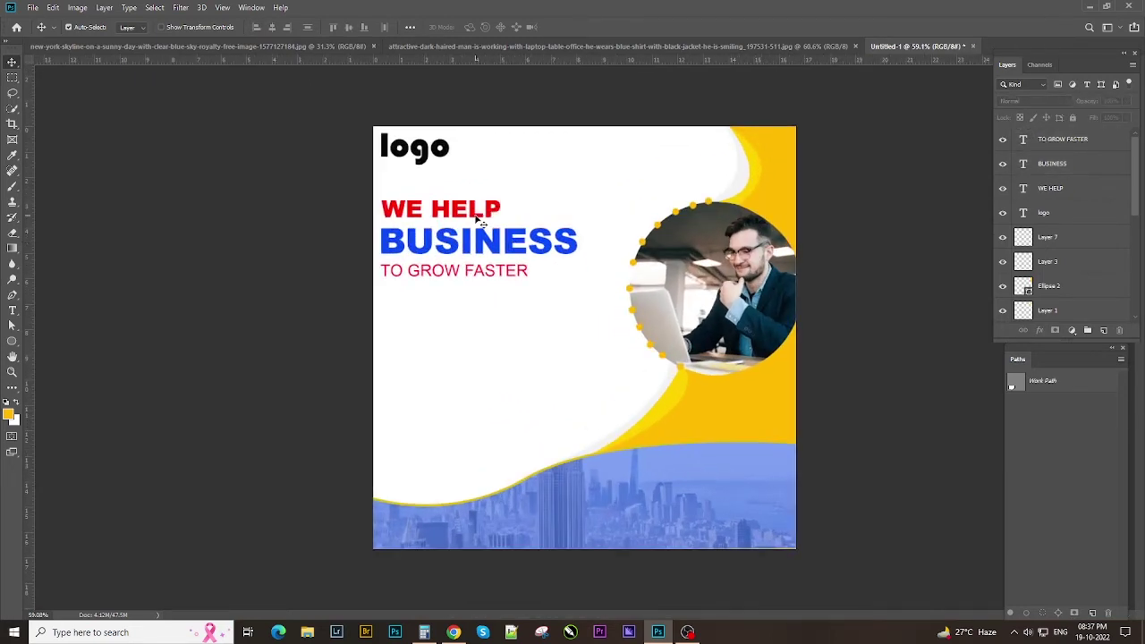
double_click(1022, 188)
Set the WE HELP heading to Bold.
left_click(525, 27)
left_click(832, 175)
left_click(841, 211)
key("ctrl+Return")
Select the TO GROW FASTER line and make it Bold.
left_click(850, 142)
scroll(569, 332, "up", 1)
scroll(443, 285, "up", 2)
left_click_drag(327, 253, 526, 253)
left_click(525, 27)
left_click(831, 175)
left_click(834, 205)
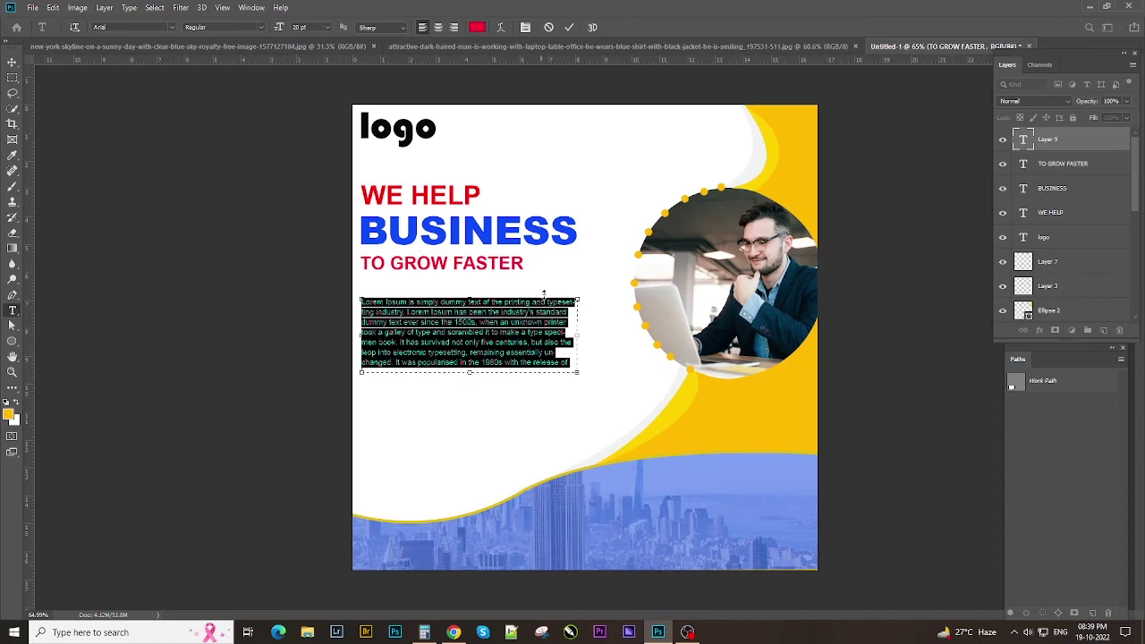
Justify the Lorem Ipsum paragraph and nudge it slightly left.
left_click(525, 27)
left_click(785, 154)
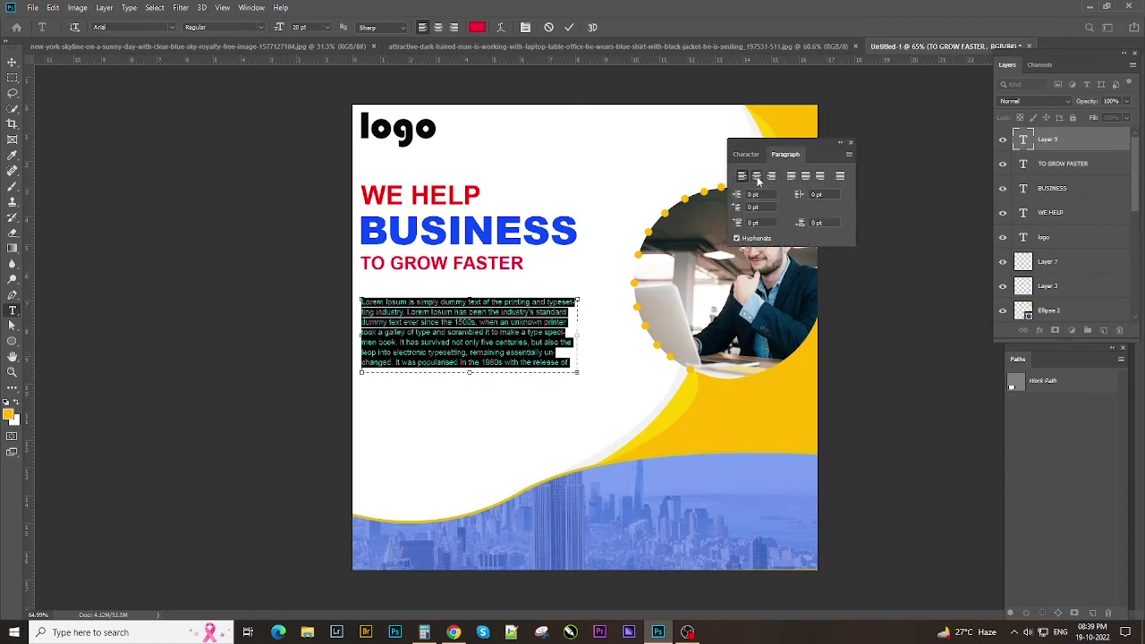
left_click(791, 177)
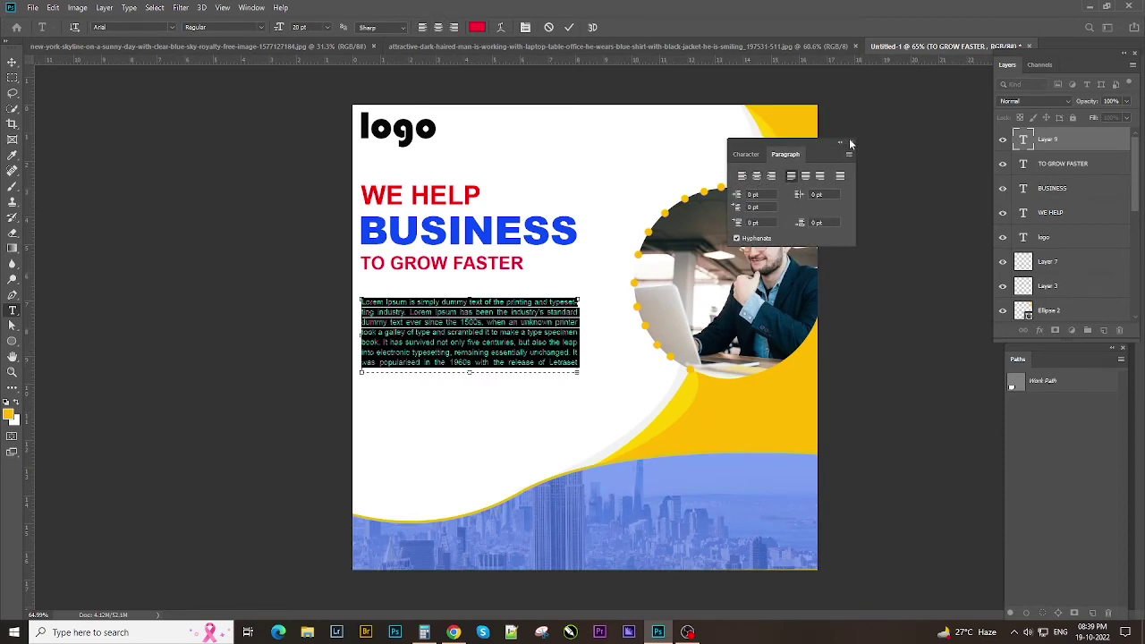
left_click(849, 143)
key("ctrl+Return")
key("v")
scroll(528, 376, "up", 5)
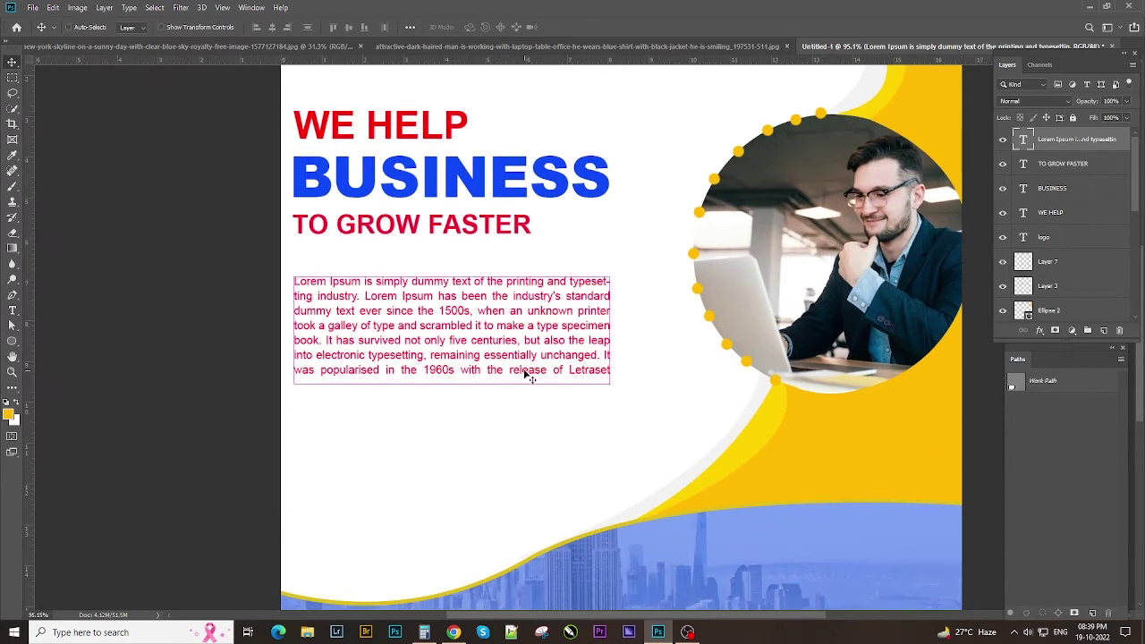
left_click_drag(526, 376, 522, 376)
Delete the overflowing last lines and stray text from the paragraph.
key("t")
left_click(607, 373)
triple_click(607, 371)
key("BackSpace")
triple_click(507, 370)
key("BackSpace")
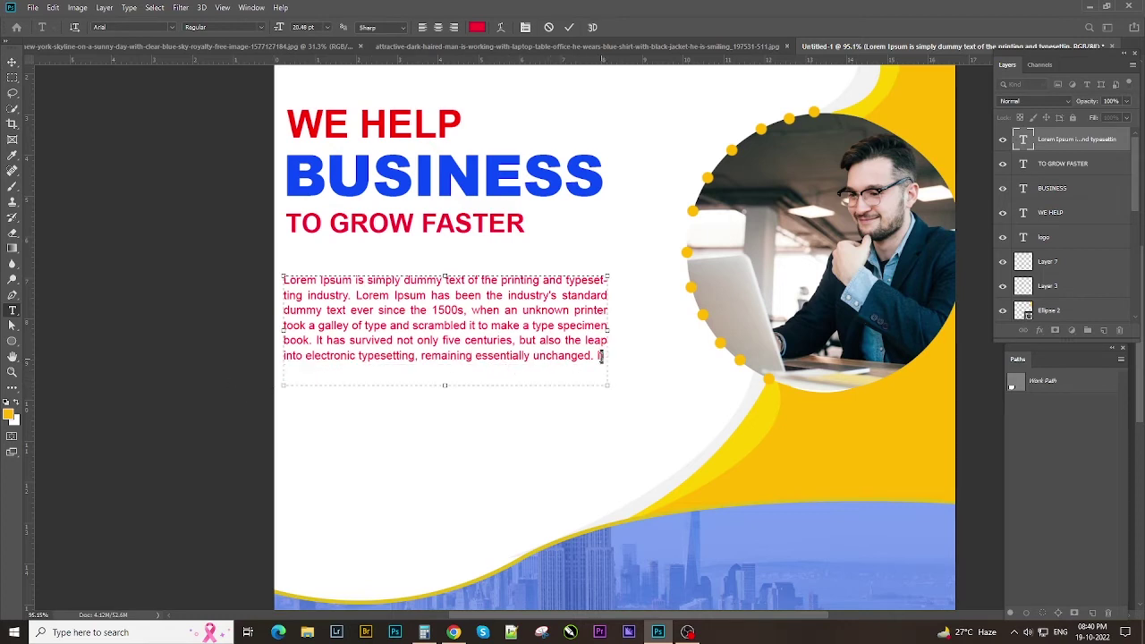
left_click_drag(603, 356, 592, 356)
Colour the whole Lorem Ipsum paragraph #000000.
key("ctrl+a")
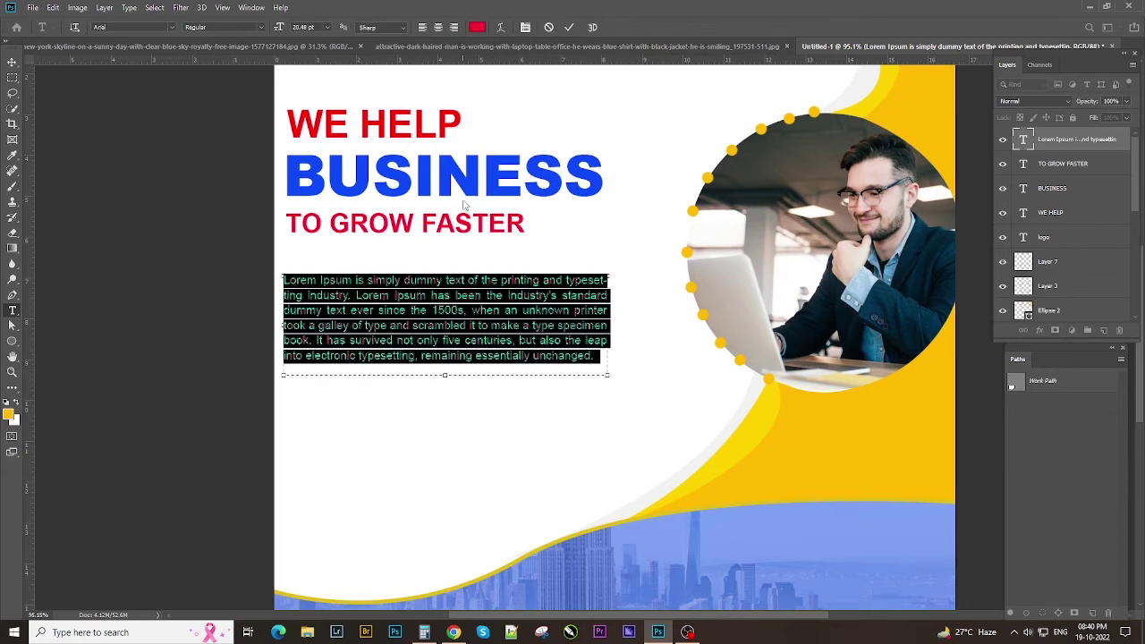
left_click(476, 26)
type("000000")
key("Return")
left_click(12, 62)
Shift the paragraph up and right, selecting it with TO GROW FASTER and BUSINESS for alignment.
scroll(409, 357, "down", 2, "alt")
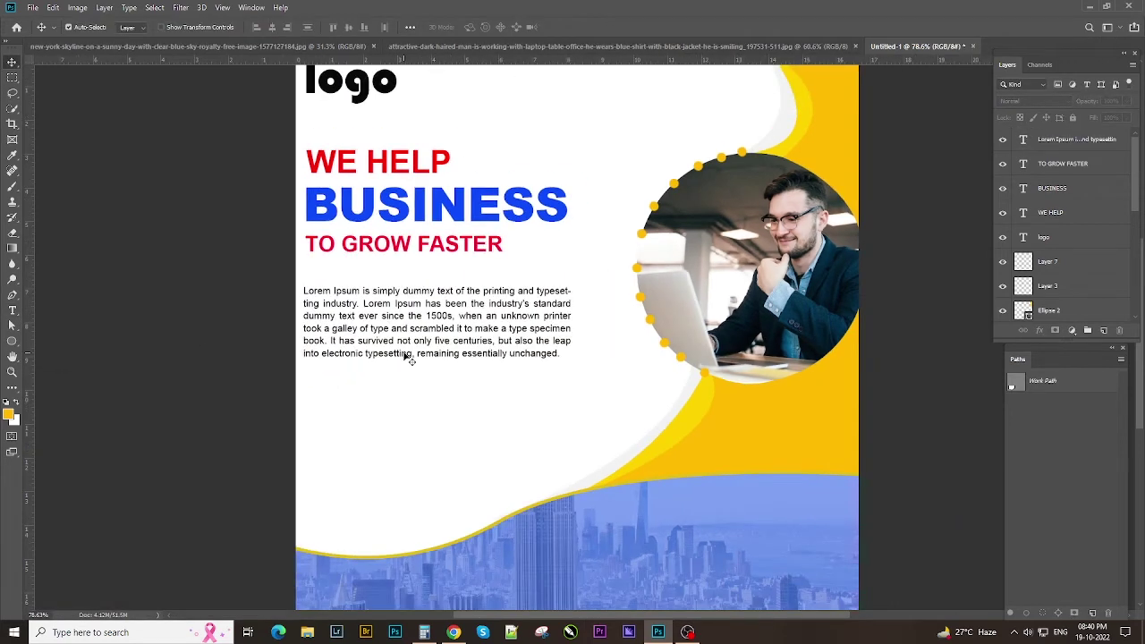
scroll(378, 327, "up", 2, "alt")
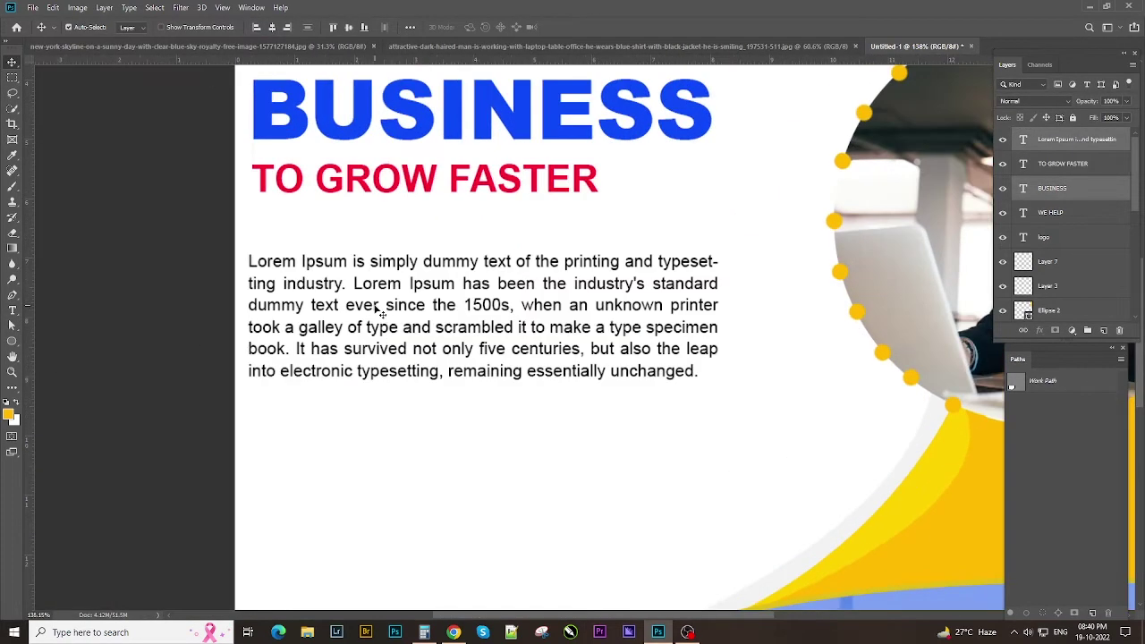
left_click_drag(363, 309, 368, 298)
left_click(348, 179, "shift")
left_click(344, 139, "shift")
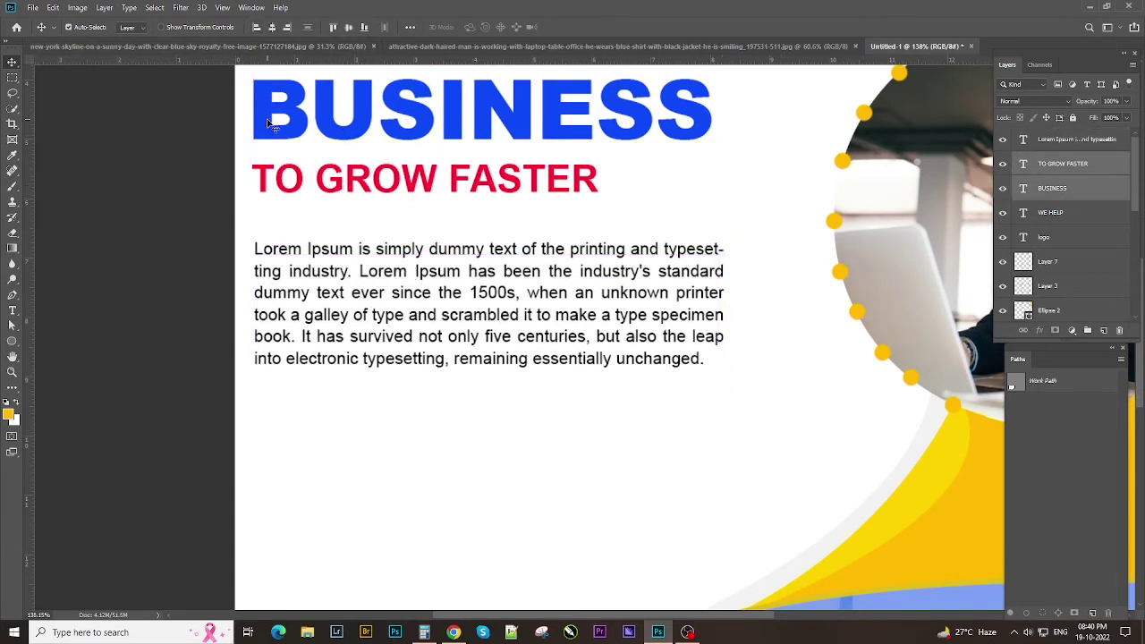
scroll(378, 296, "down", 3, "alt")
Draw a yellow rectangle below the paragraph with the Rectangle tool.
key("u")
right_click(12, 342)
left_click(79, 342)
left_click_drag(489, 402, 527, 404)
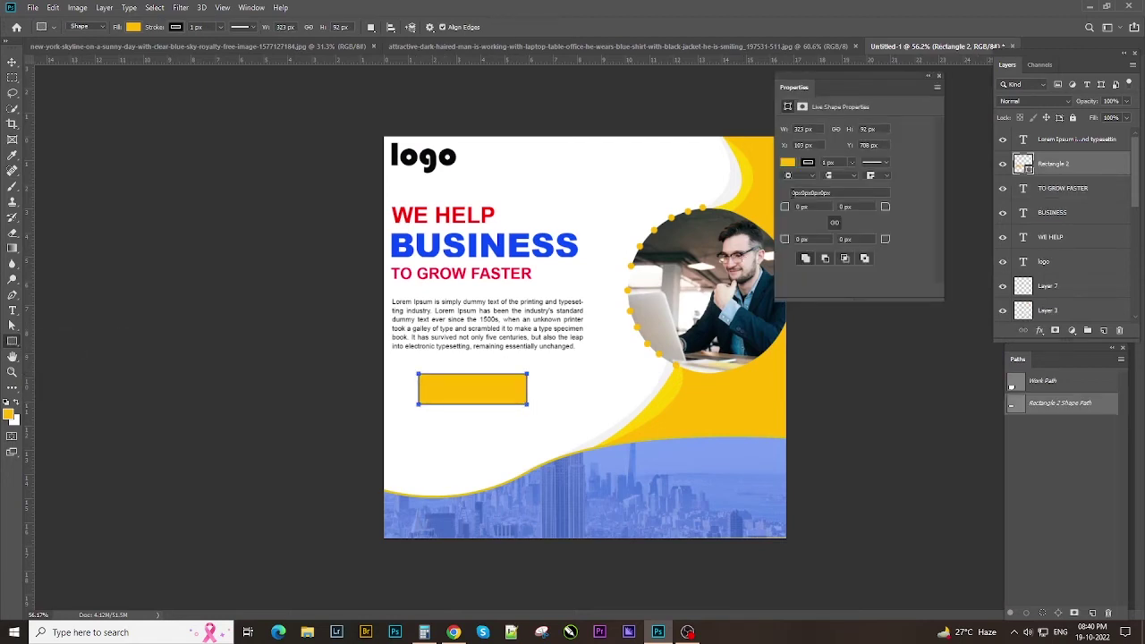
Remove the rectangle's outline and move the button slightly left.
left_click(811, 162)
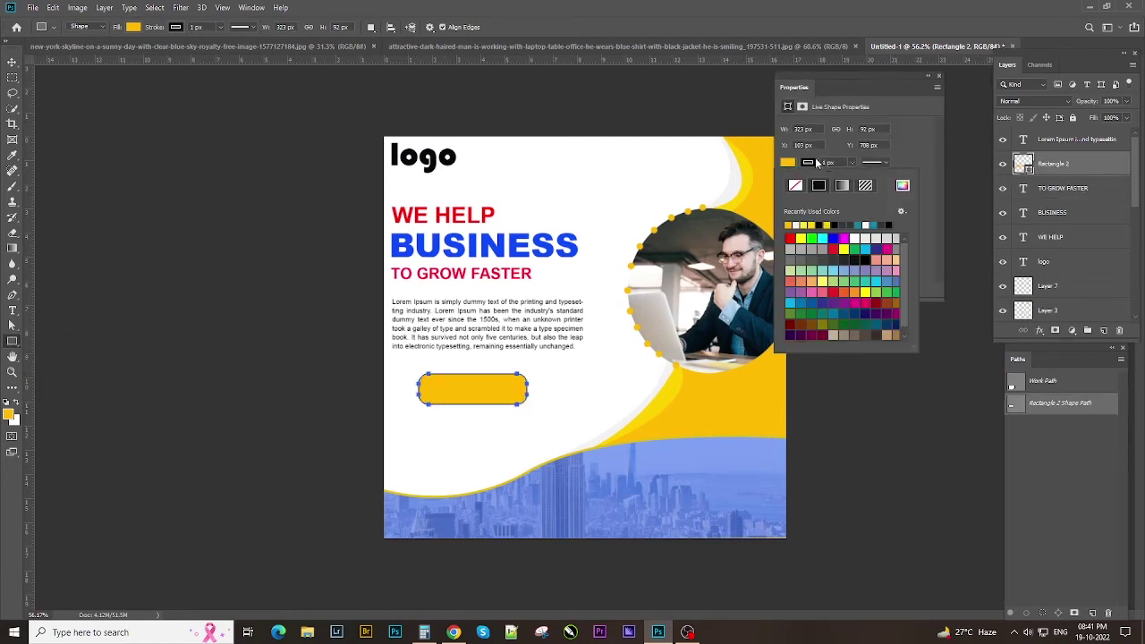
left_click(939, 76)
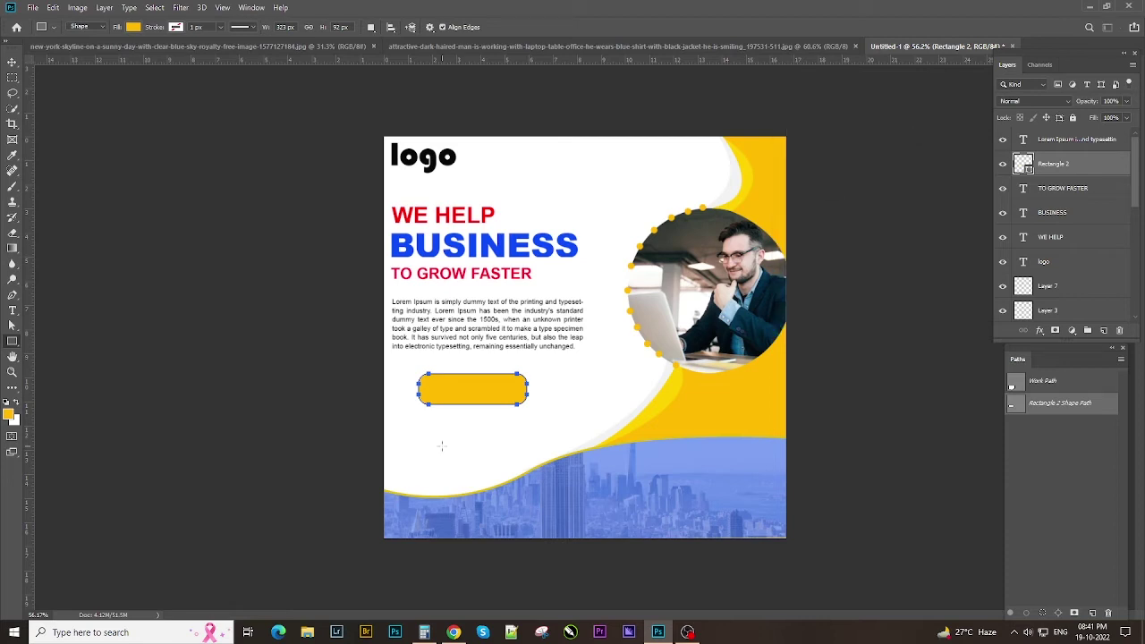
left_click(12, 61)
scroll(437, 405, "up", 2)
left_click_drag(437, 405, 427, 404)
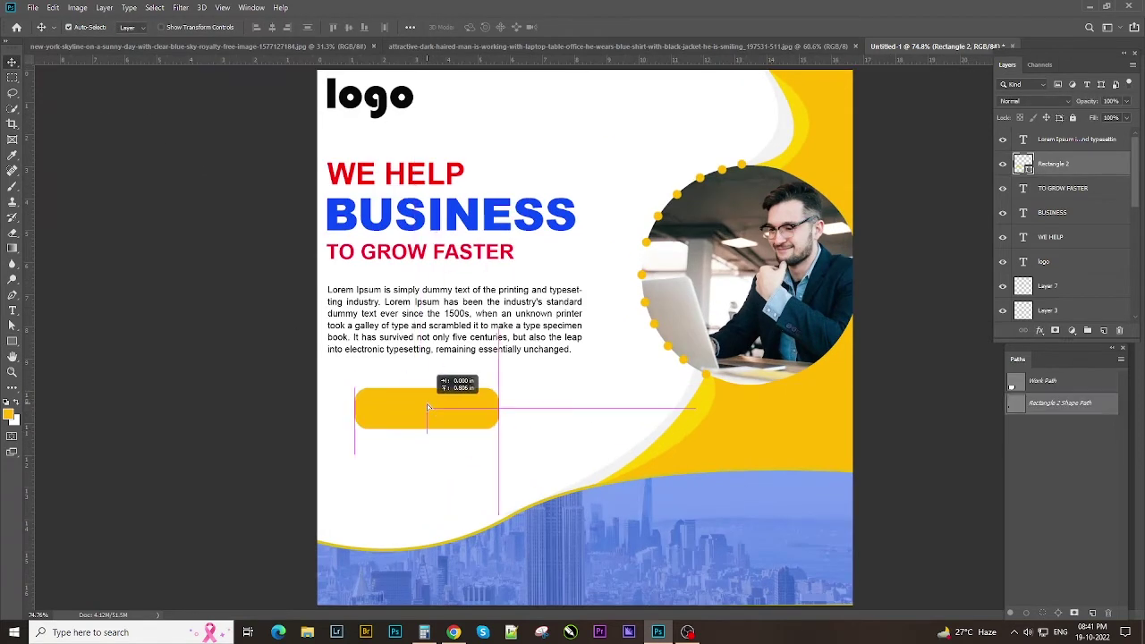
key("c")
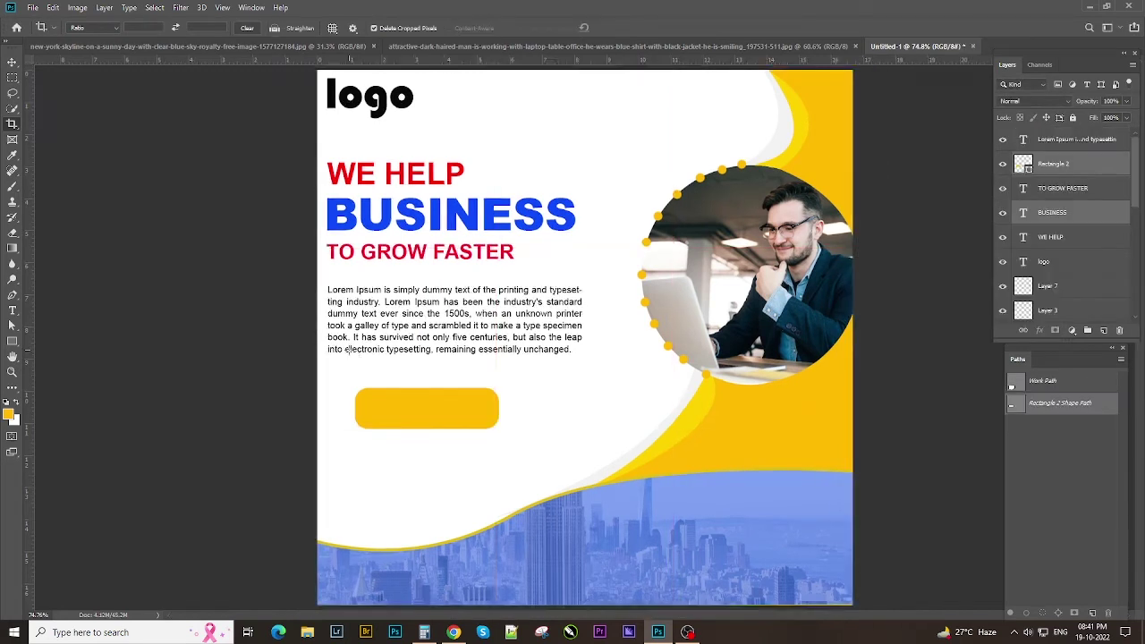
scroll(575, 422, "down", 2)
Reselect only the yellow button and start a new text block below it.
key("v")
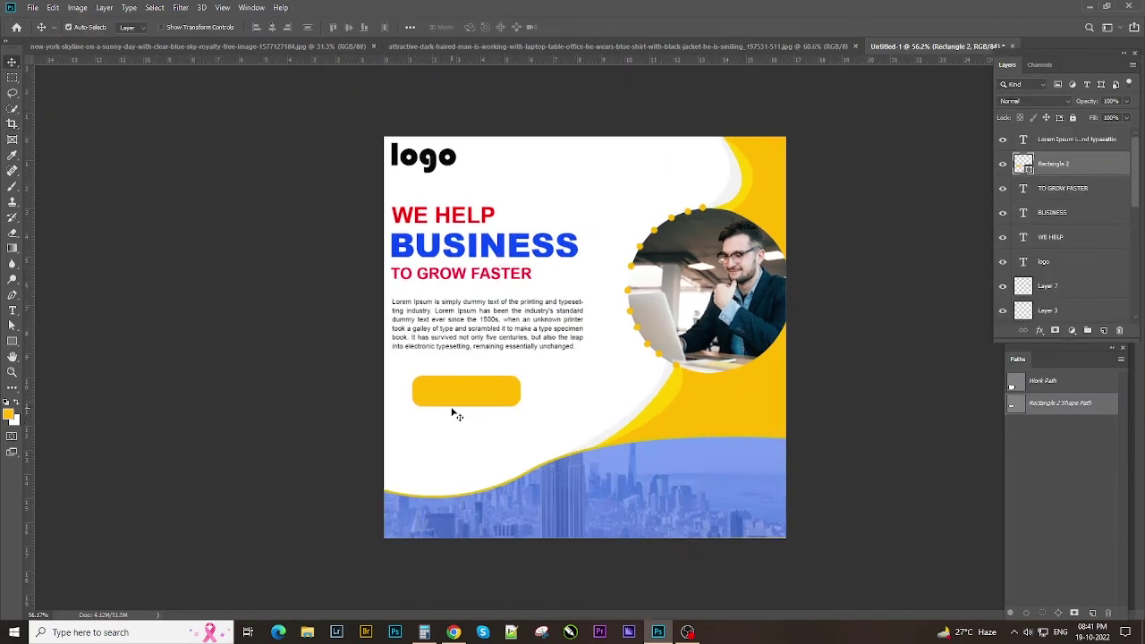
left_click(513, 245, "shift")
scroll(510, 429, "up", 2)
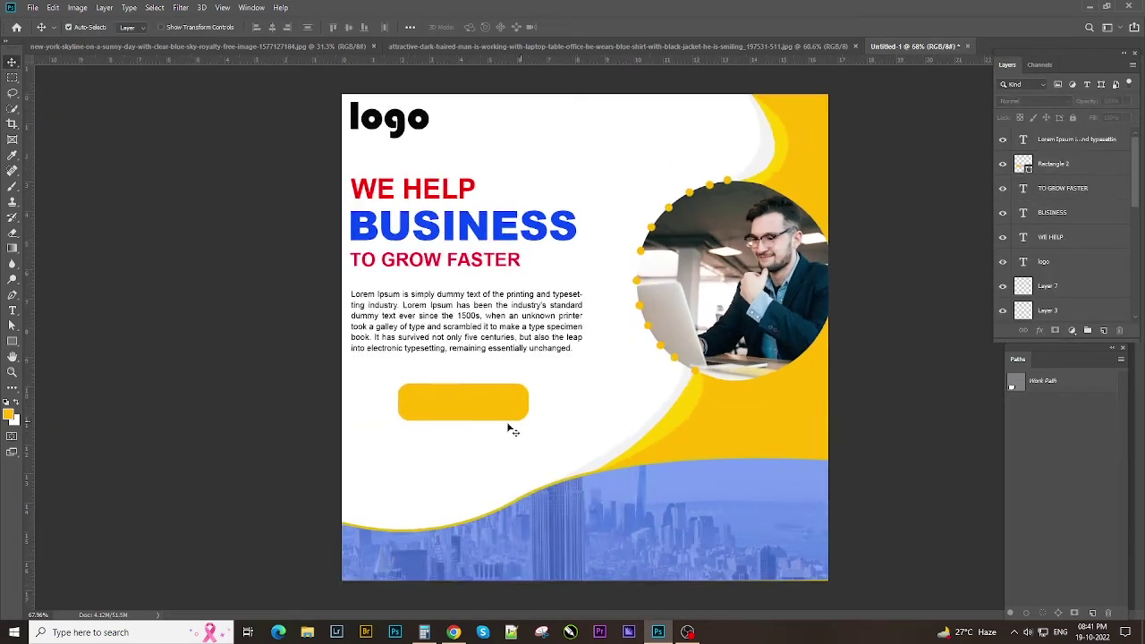
left_click(458, 417)
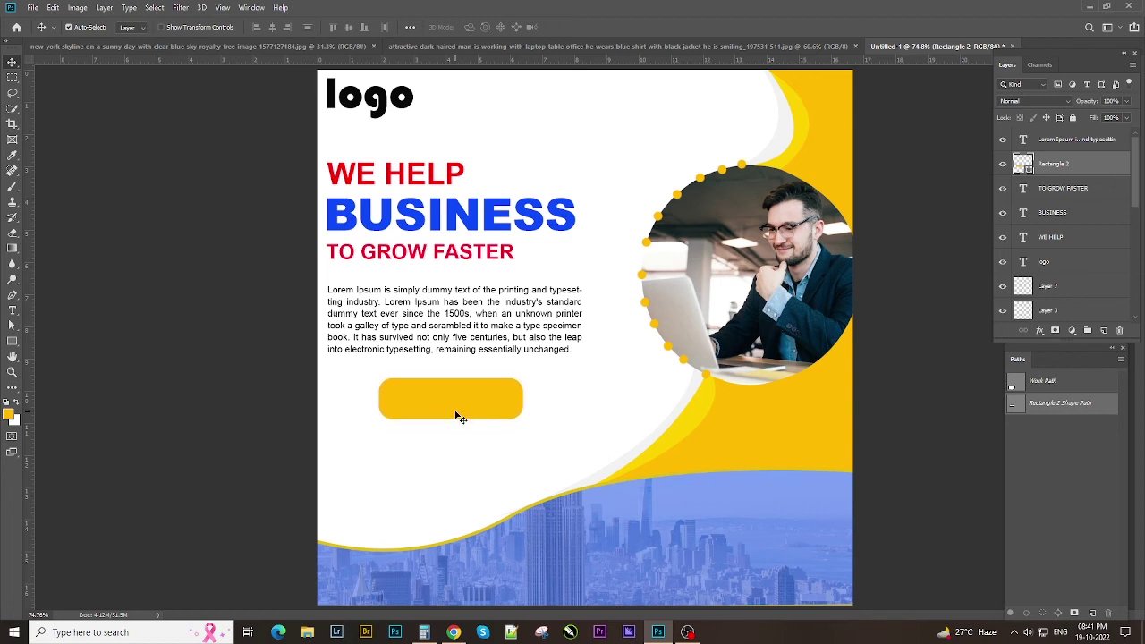
key("t")
left_click(423, 475)
Type GETSTART and give it the Black font style in black.
type("GETSTAR")
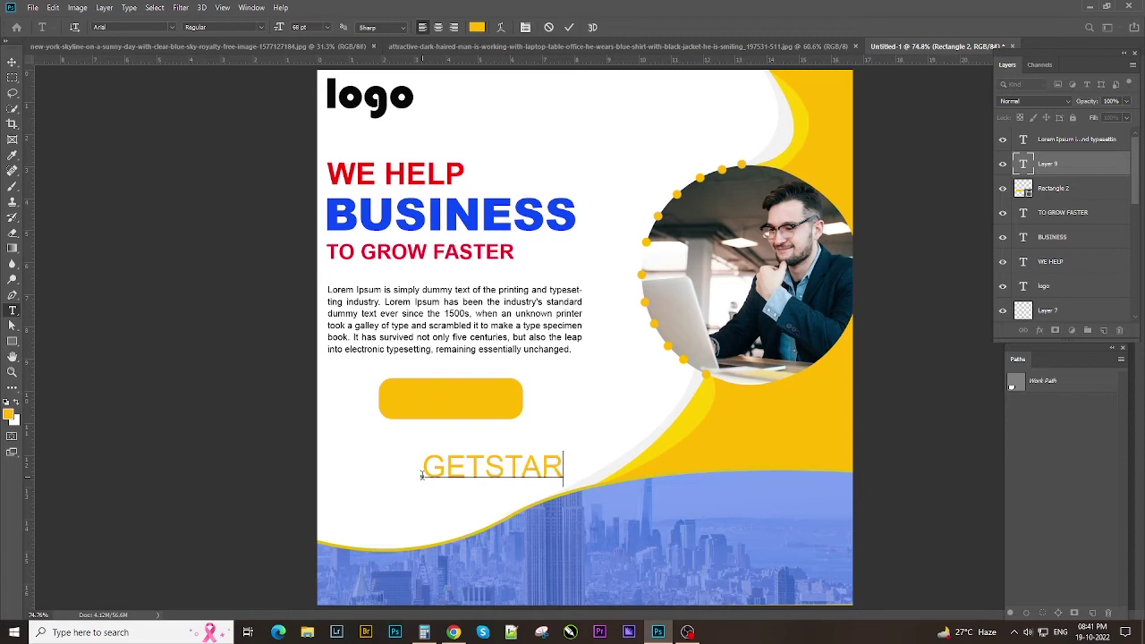
key("ctrl+a")
key("ctrl+t")
left_click(830, 177)
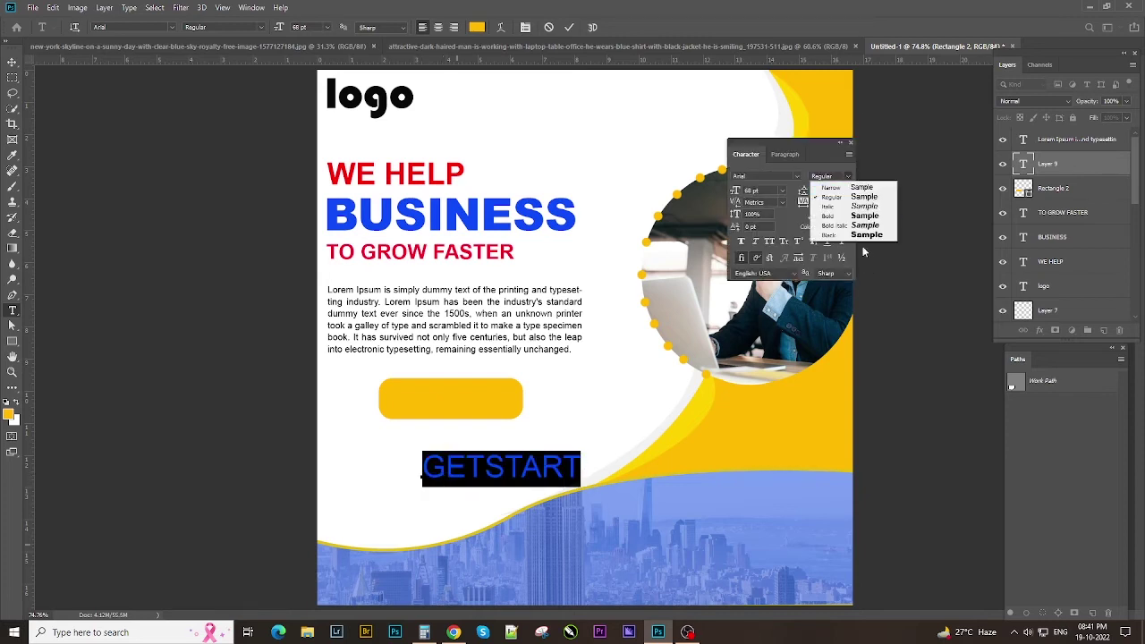
left_click(841, 253)
left_click(835, 226)
left_click(36, 563)
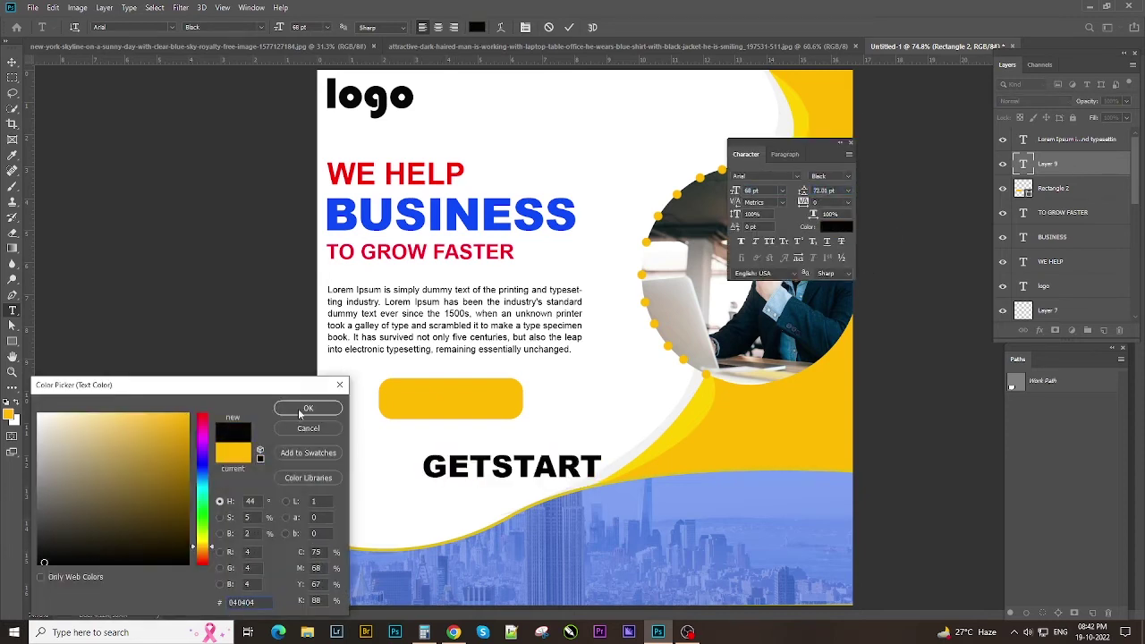
left_click(304, 404)
Move GETSTART onto the yellow button and centre-align it there.
key("ctrl+t")
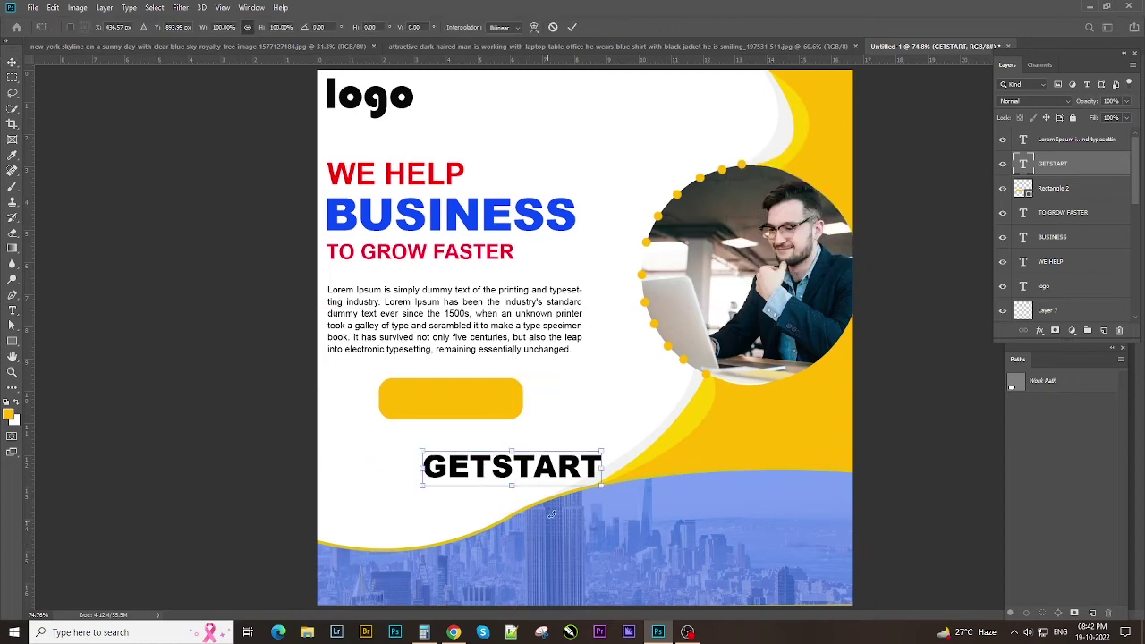
left_click_drag(551, 468, 489, 398)
scroll(489, 398, "up", 2)
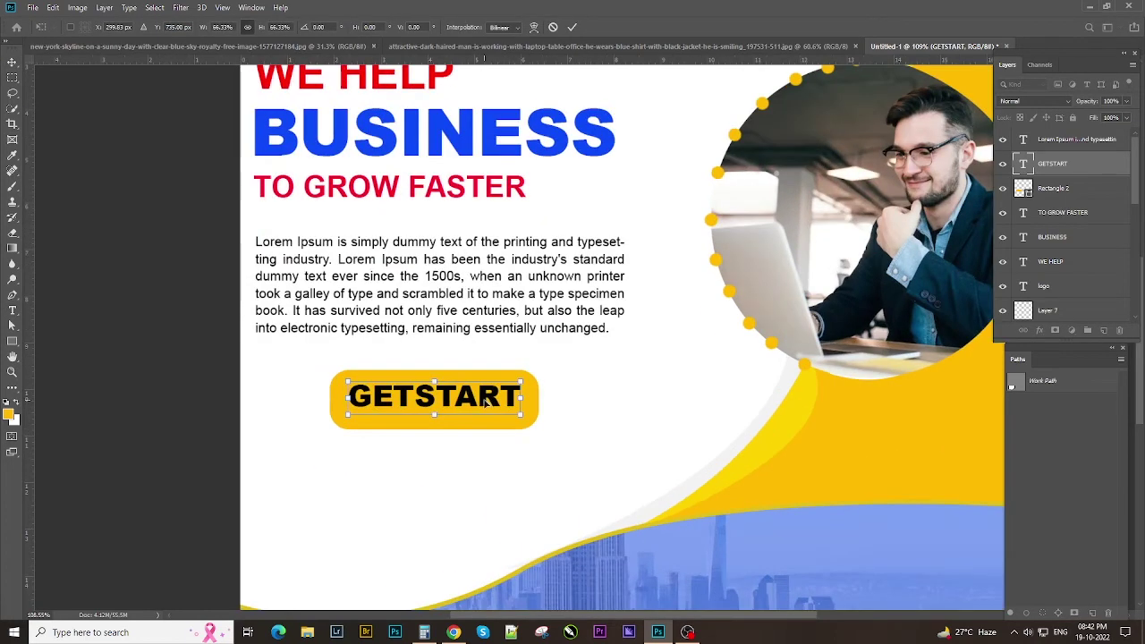
scroll(483, 402, "up", 2)
key("c")
key("ctrl+z")
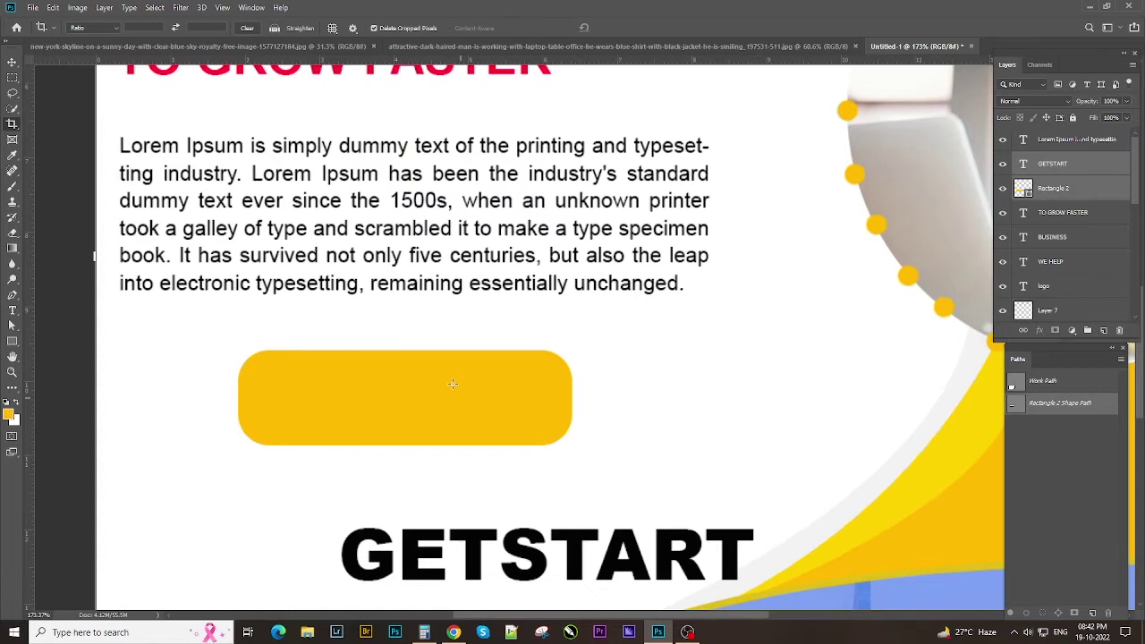
key("ctrl+shift+z")
key("v")
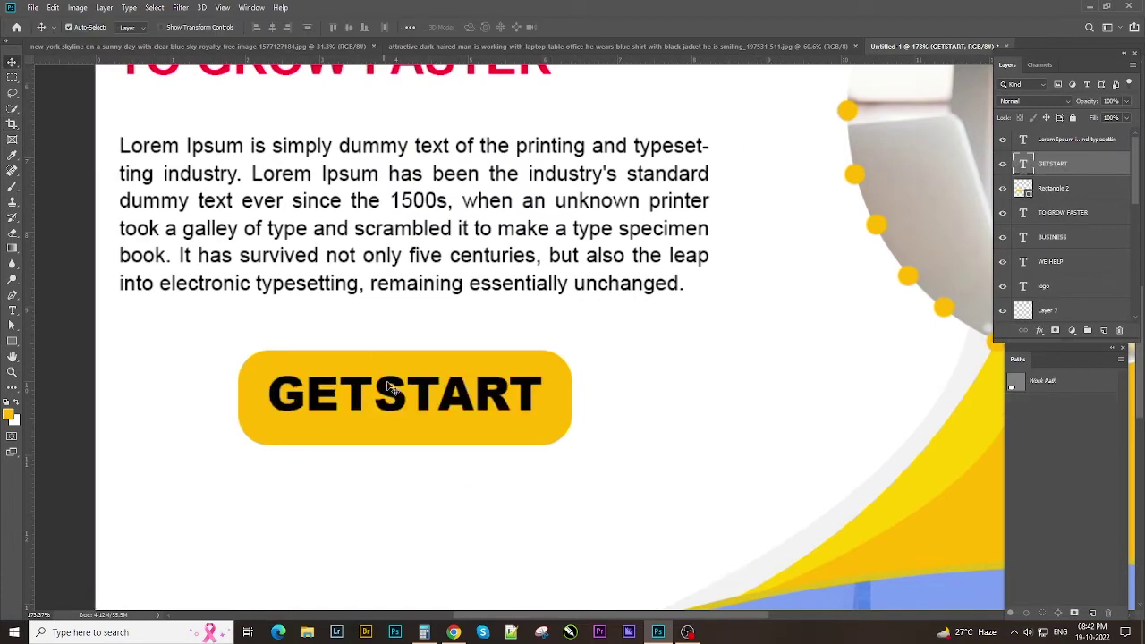
left_click(273, 29)
scroll(458, 391, "down", 4)
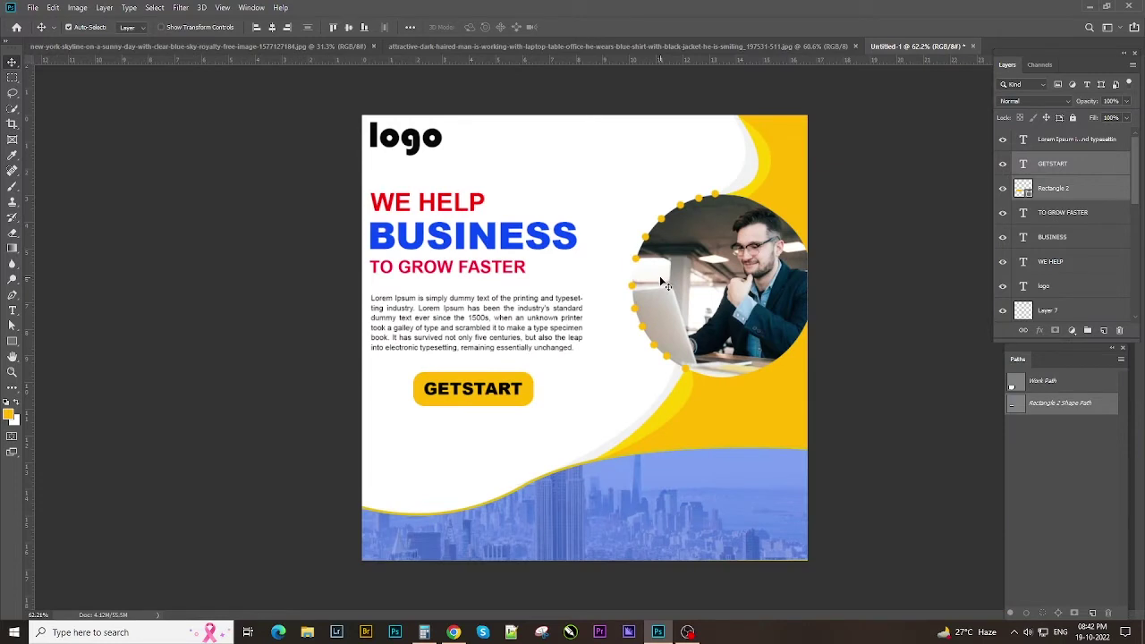
Add a centred BOOST YOUR BUSINESS headline at 42 pt with tighter line spacing.
key("t")
scroll(415, 458, "up", 1)
left_click(563, 136)
type("BUSINESS")
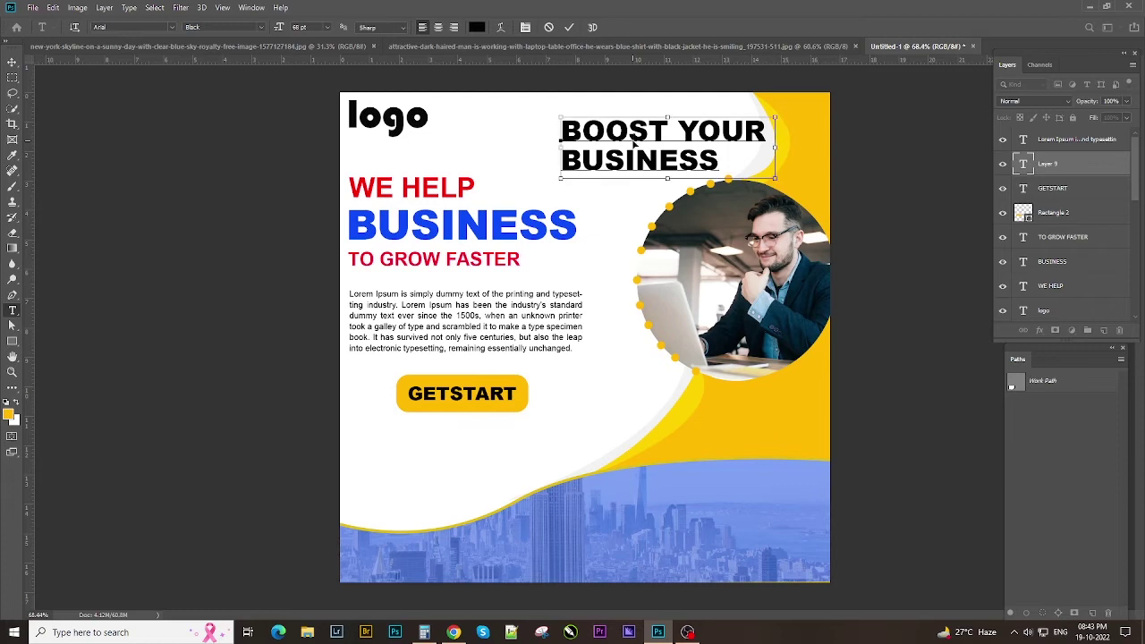
key("ctrl+a")
key("ctrl+t")
left_click_drag(736, 190, 723, 190)
left_click_drag(803, 191, 796, 193)
left_click(786, 155)
left_click(757, 176)
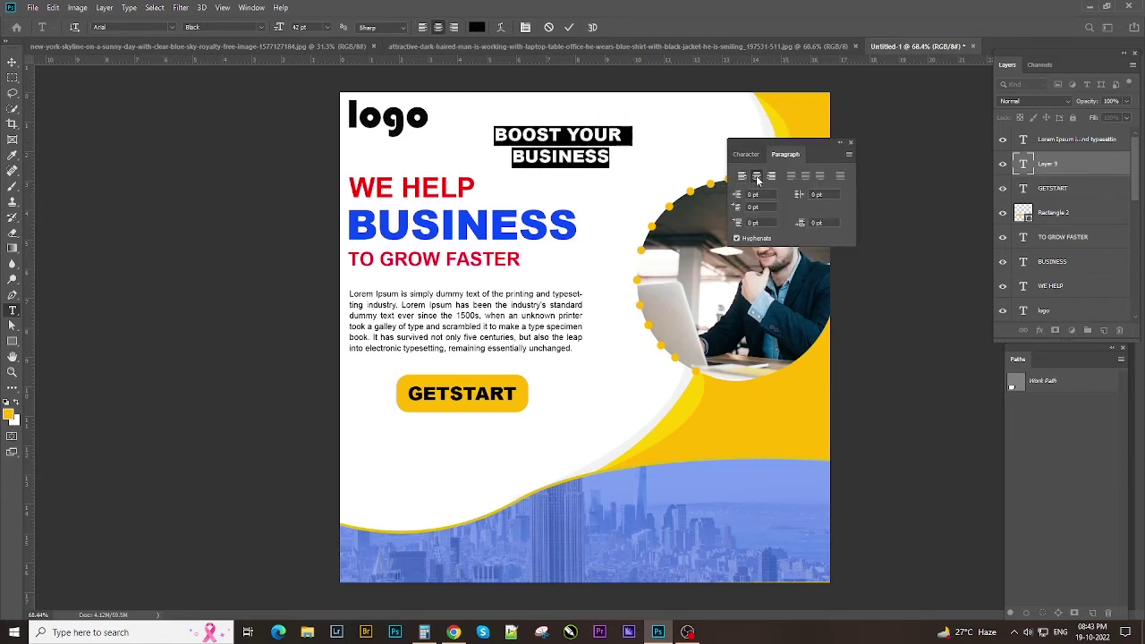
left_click(850, 145)
key("ctrl+Return")
Shrink the BOOST YOUR BUSINESS headline and move it to the top right.
left_click(591, 159)
key("ctrl+a")
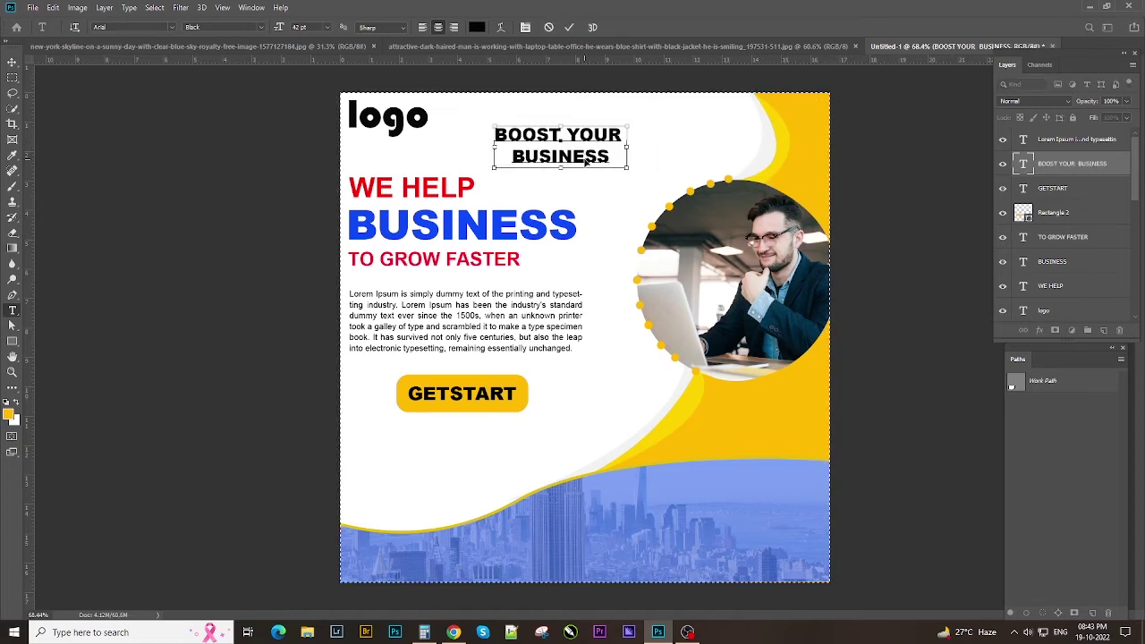
key("ctrl+t")
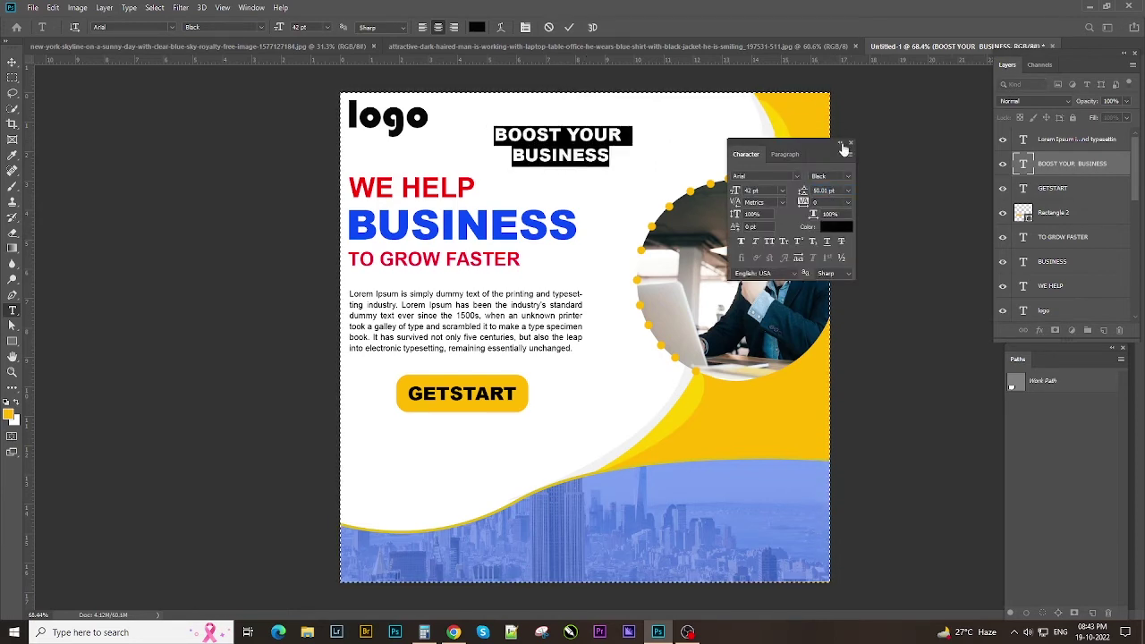
left_click(850, 145)
key("ctrl+Return")
scroll(590, 125, "up", 2)
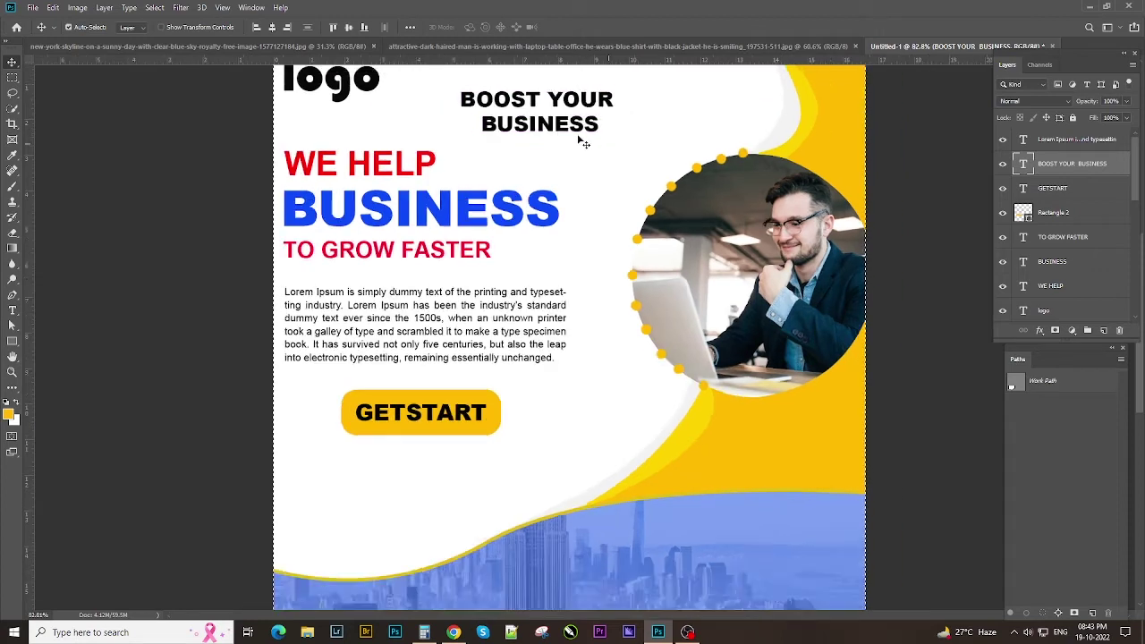
scroll(582, 141, "down", 2)
key("ctrl+t")
left_click_drag(628, 185, 706, 141)
key("Return")
Tighten the headline's line spacing to 43.94 pt.
scroll(669, 116, "up", 2)
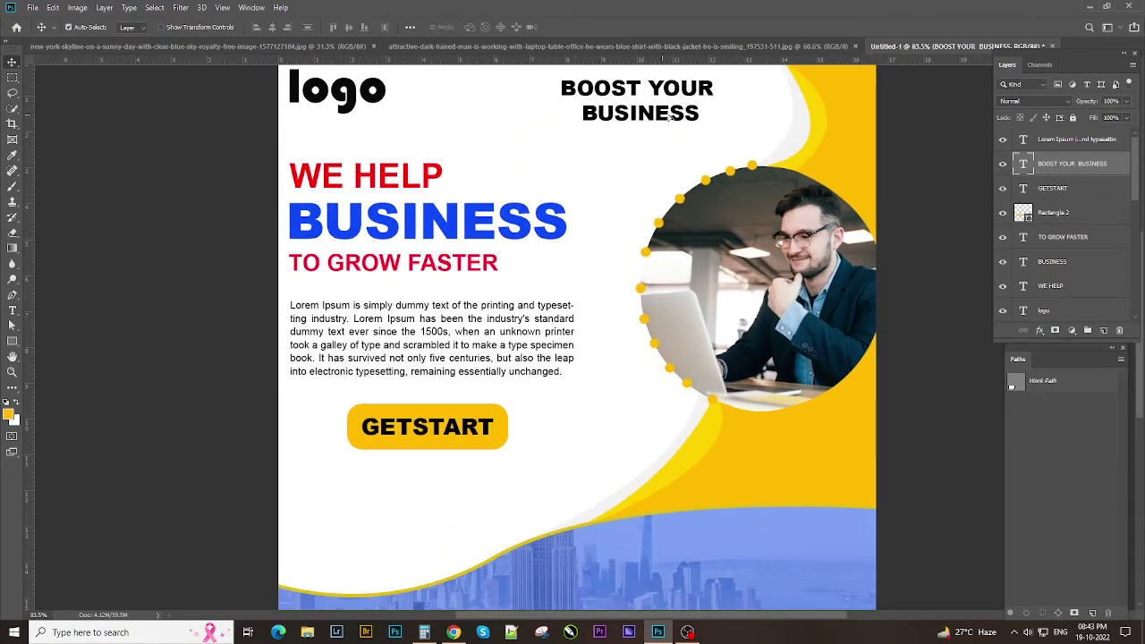
scroll(669, 116, "up", 2)
double_click(660, 158)
key("ctrl+t")
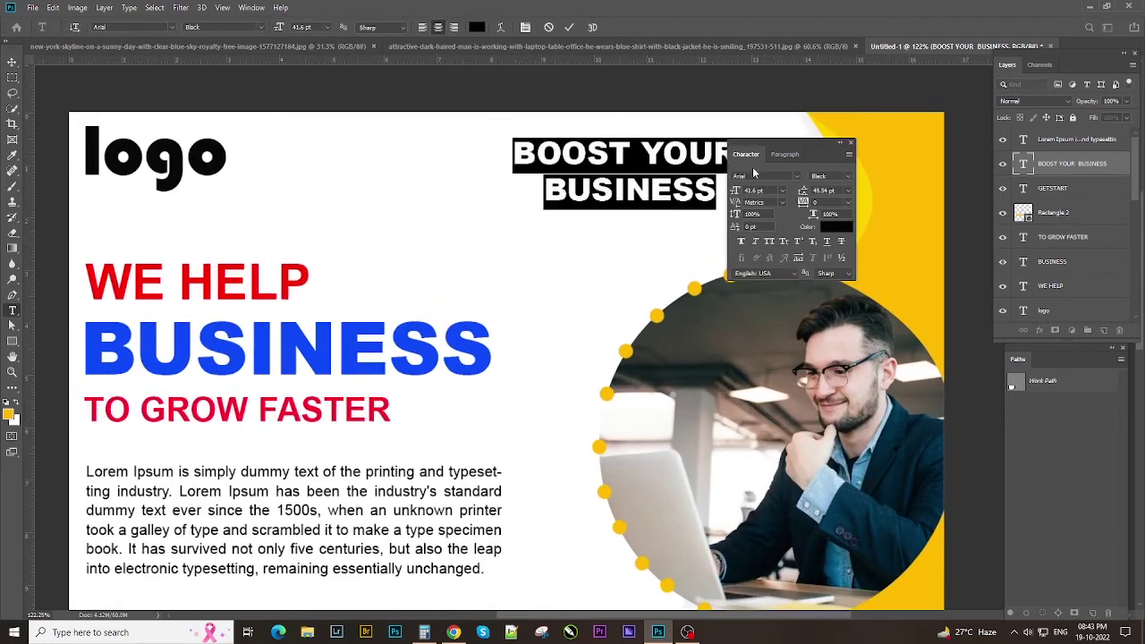
left_click_drag(802, 195, 797, 195)
key("ctrl+Return")
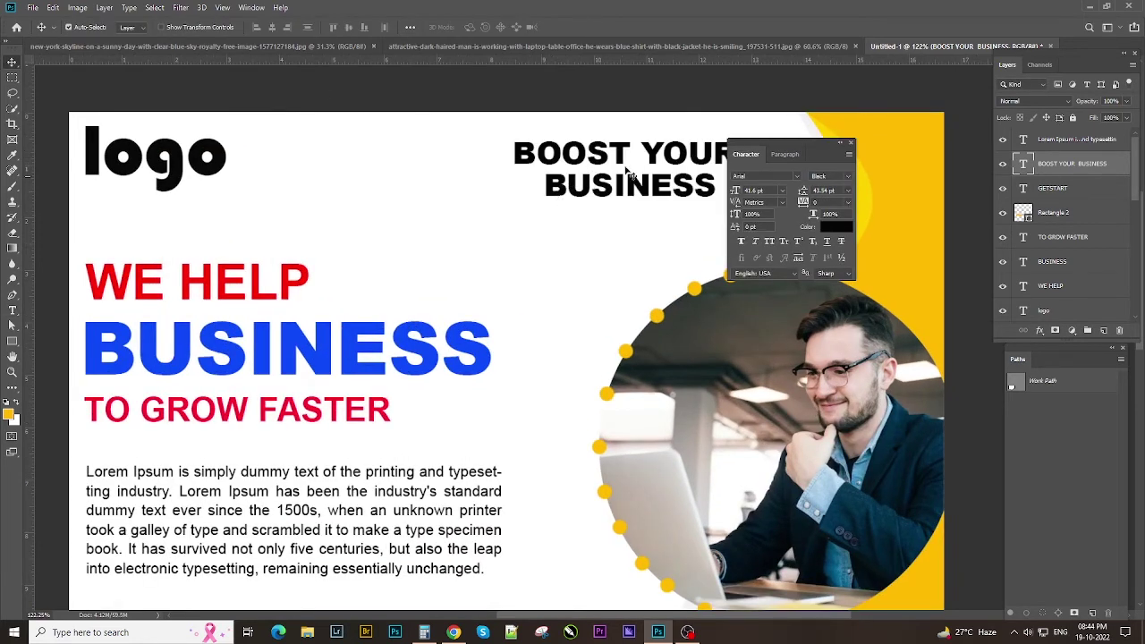
Colour the BOOST YOUR BUSINESS headline red.
double_click(624, 187)
left_click(835, 229)
left_click(268, 294)
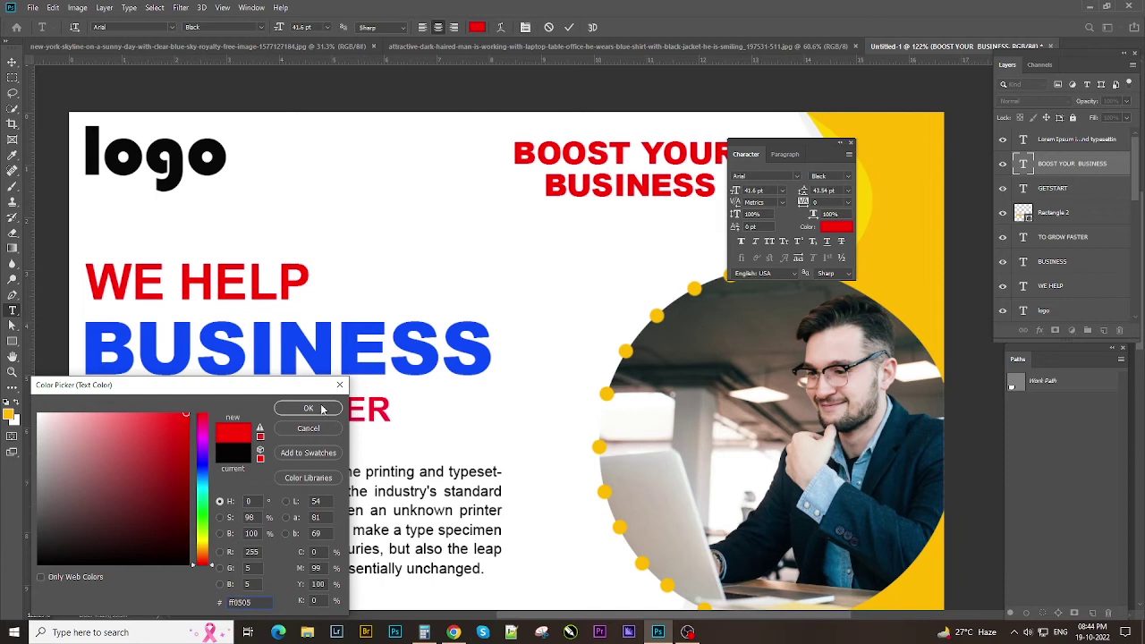
left_click(308, 408)
key("ctrl+Return")
Undo and redo recent edits, keeping the red headline colour.
left_click(260, 179)
key("ctrl+z")
left_click(224, 158)
key("t")
key("ctrl+z")
key("ctrl+shift+x")
left_click(766, 234)
key("ctrl+shift+z")
Move the logo and headline down slightly together.
key("v")
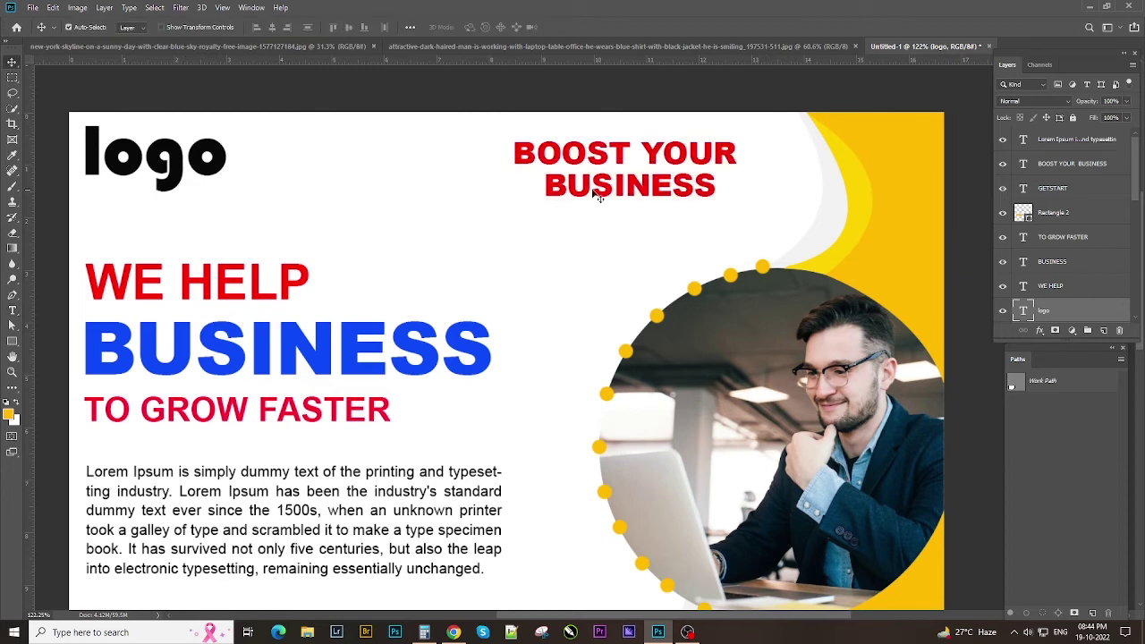
left_click(598, 195)
key("ctrl+0")
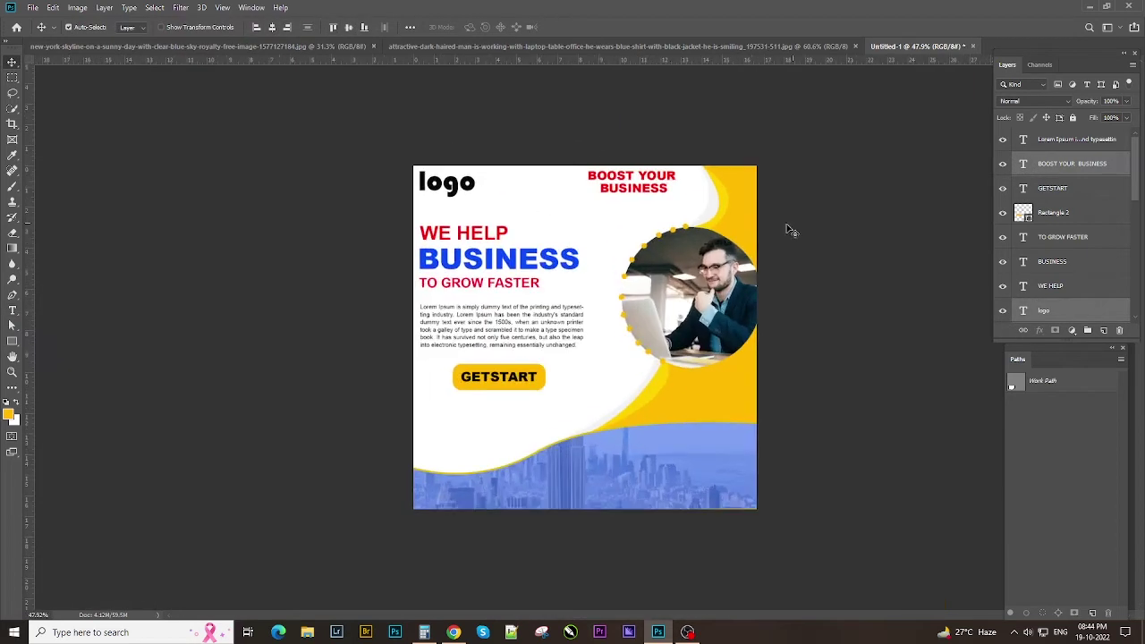
scroll(383, 136, "up", 3)
left_click_drag(428, 143, 428, 155)
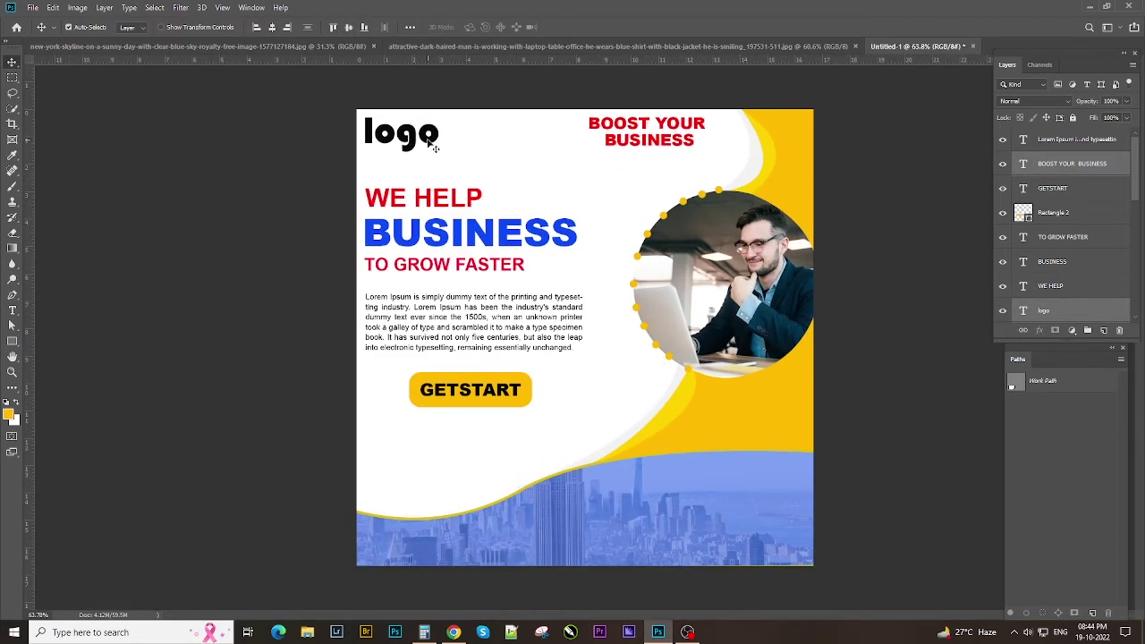
Recolour the logo text blue.
left_click(176, 204)
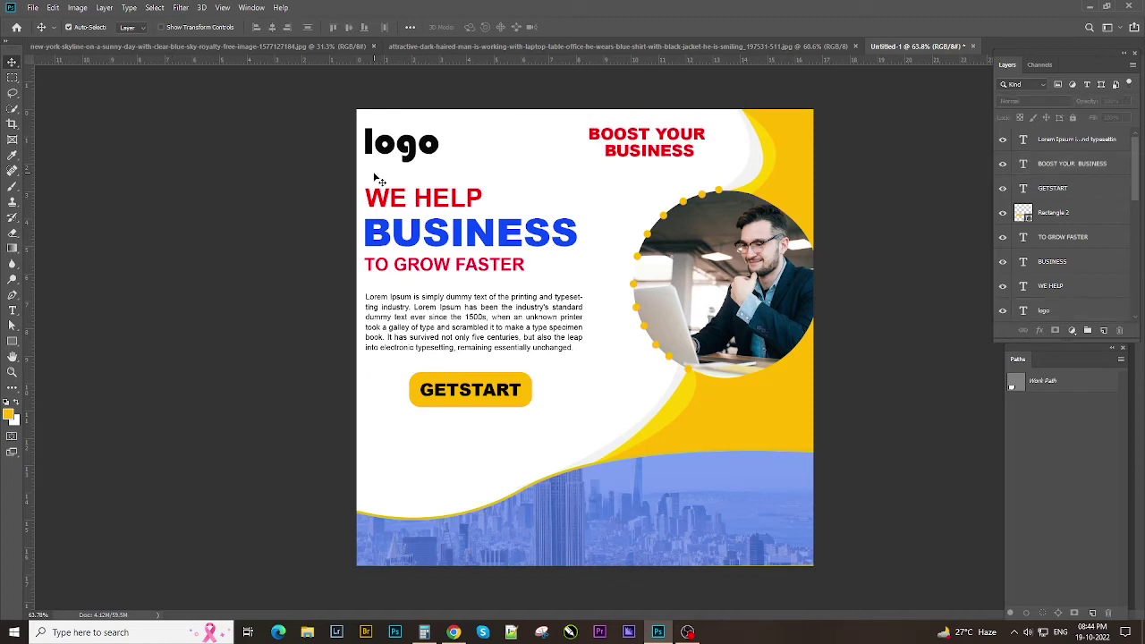
double_click(401, 143)
left_click(476, 26)
left_click(205, 480)
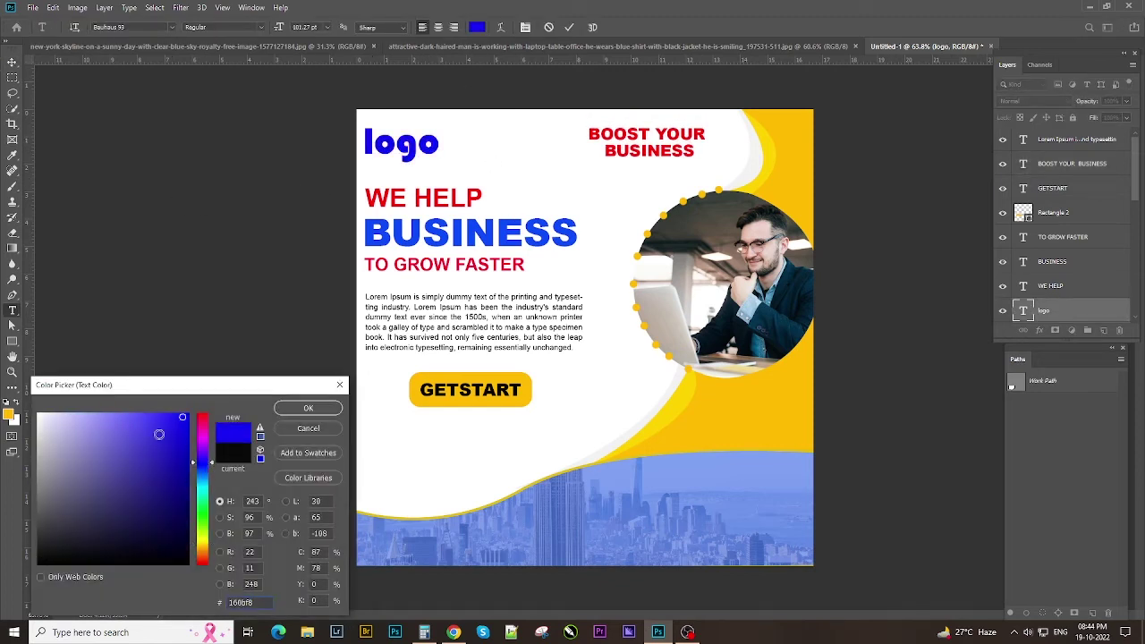
left_click(307, 408)
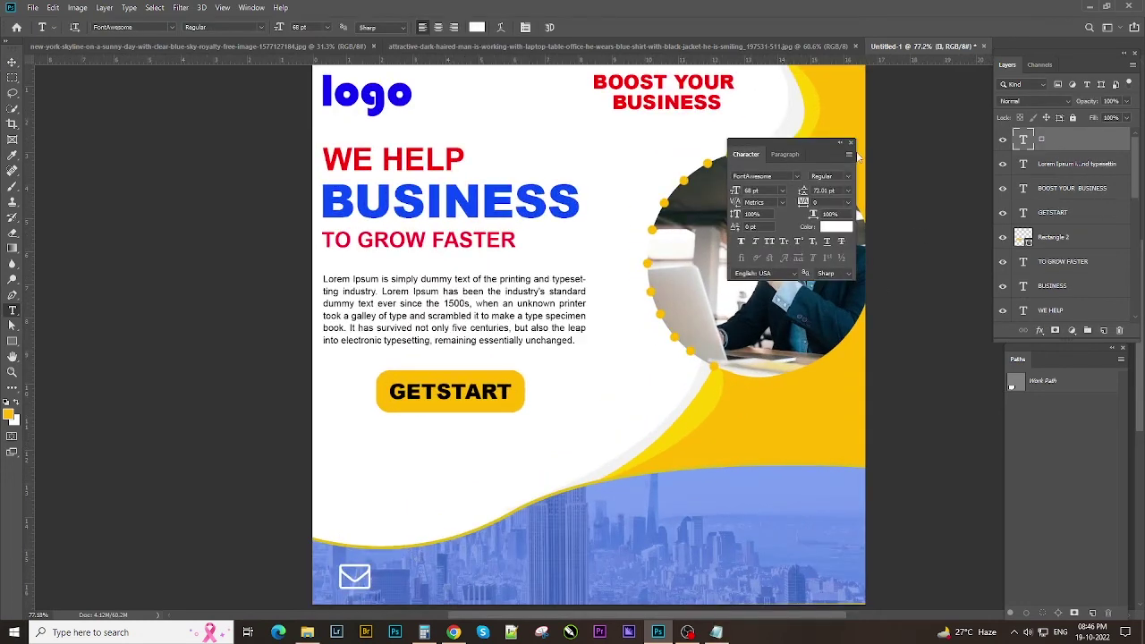
scroll(416, 566, "up", 1)
scroll(416, 566, "down", 2)
left_click(376, 483)
key("ctrl+v")
key("Escape")
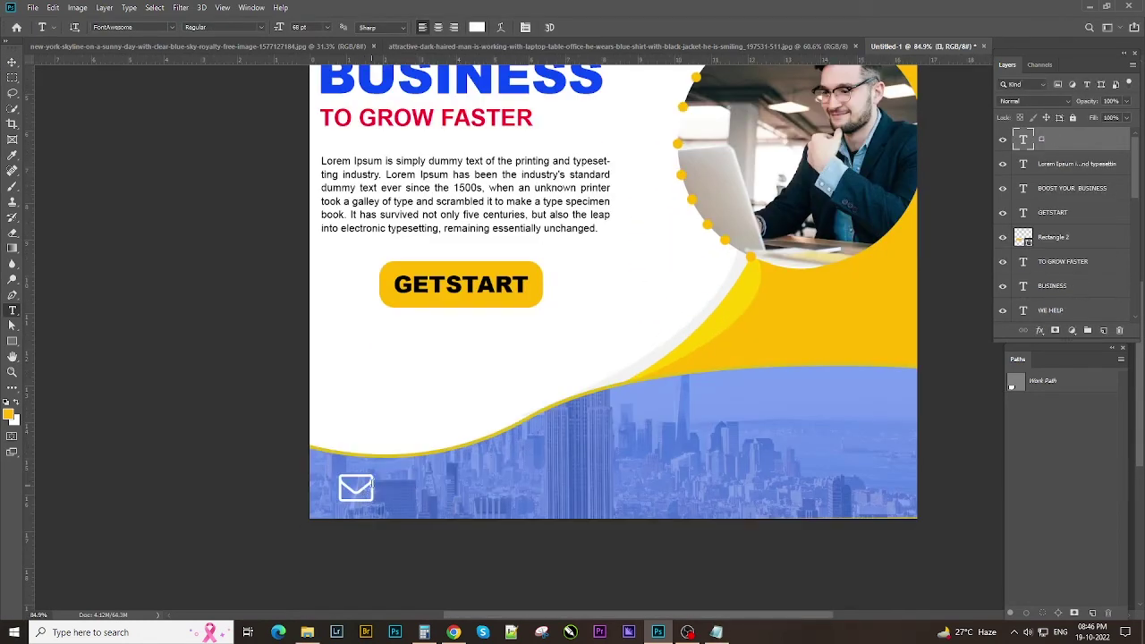
type("WWW.@BUSINESS.CO")
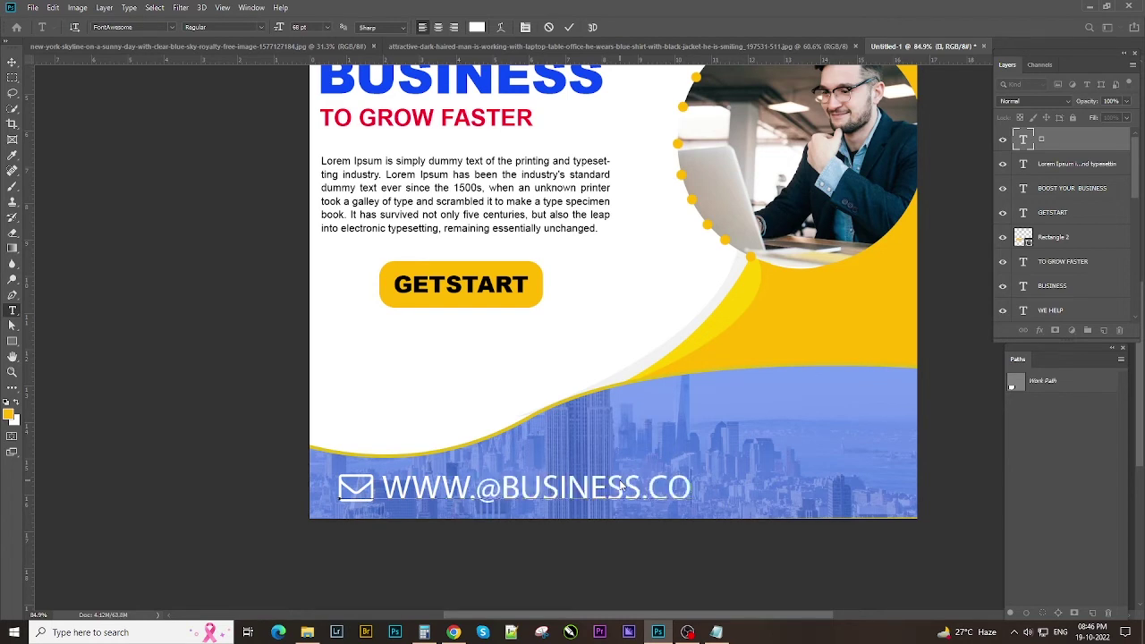
type("M")
key("ctrl+a")
key("ctrl+t")
left_click_drag(734, 191, 707, 194)
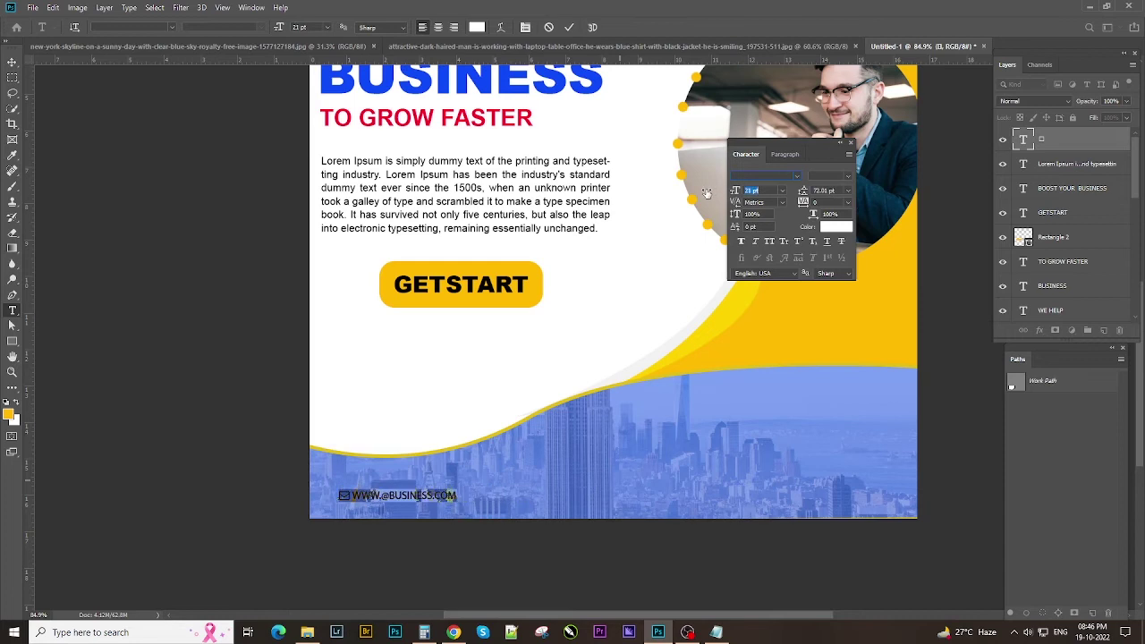
left_click(850, 143)
Move the web address line up and to the right of the blue band.
key("ctrl+Return")
scroll(613, 295, "up", 2)
key("v")
left_click_drag(385, 491, 716, 447)
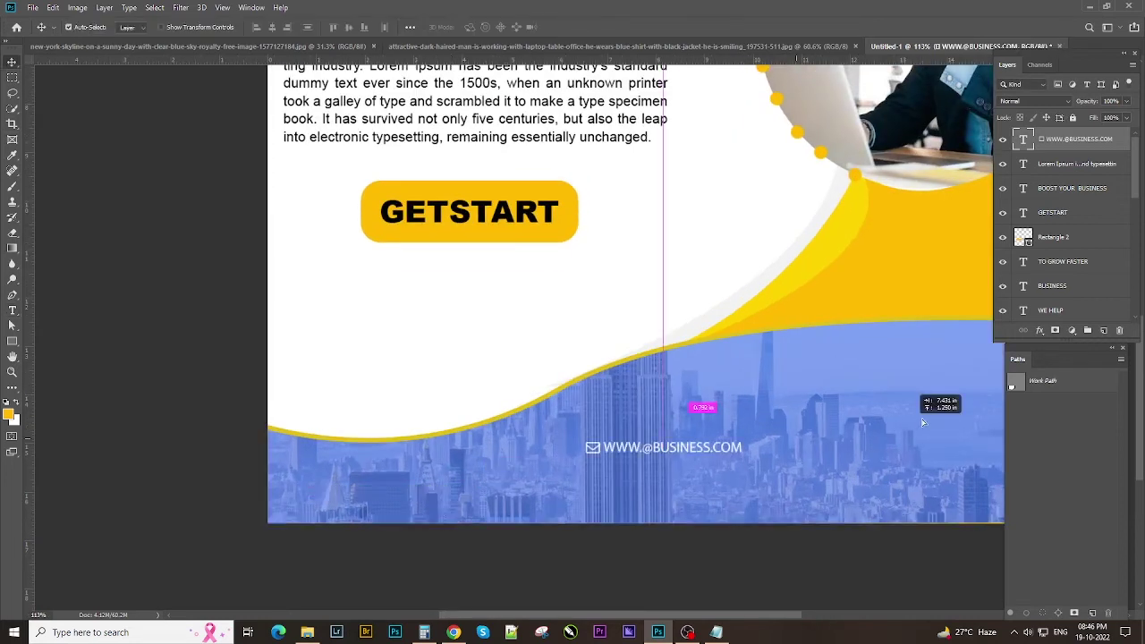
scroll(673, 413, "up", 1)
left_click_drag(673, 413, 720, 373)
Keep the web address's original font and Alt-drag a copy of the line below it.
key("t")
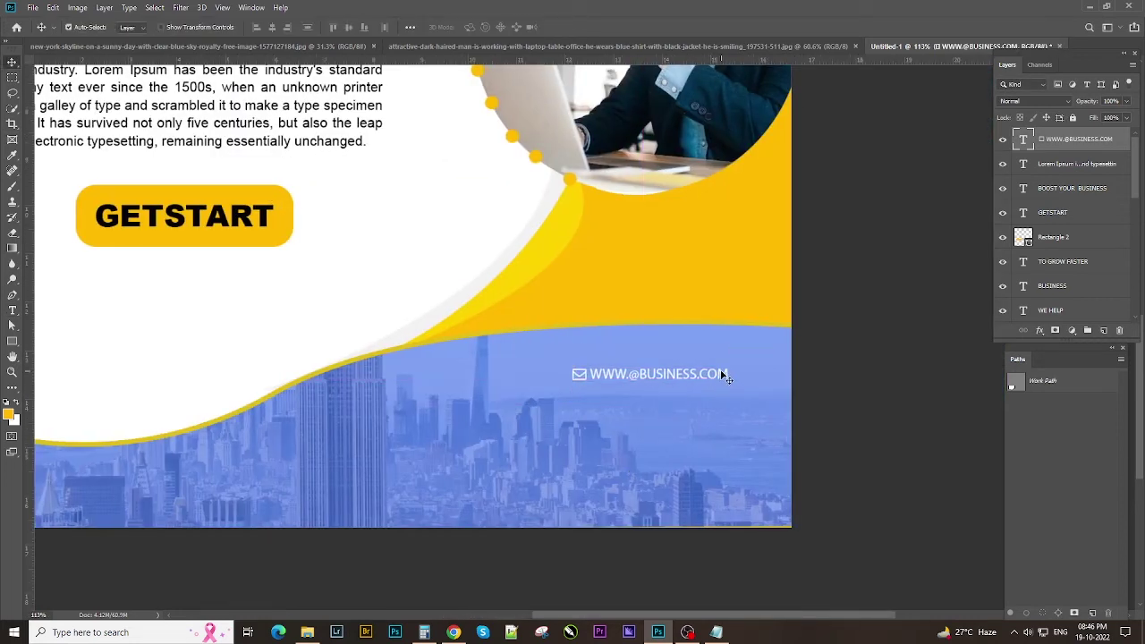
left_click(720, 374)
key("ctrl+a")
key("ctrl+t")
left_click(799, 178)
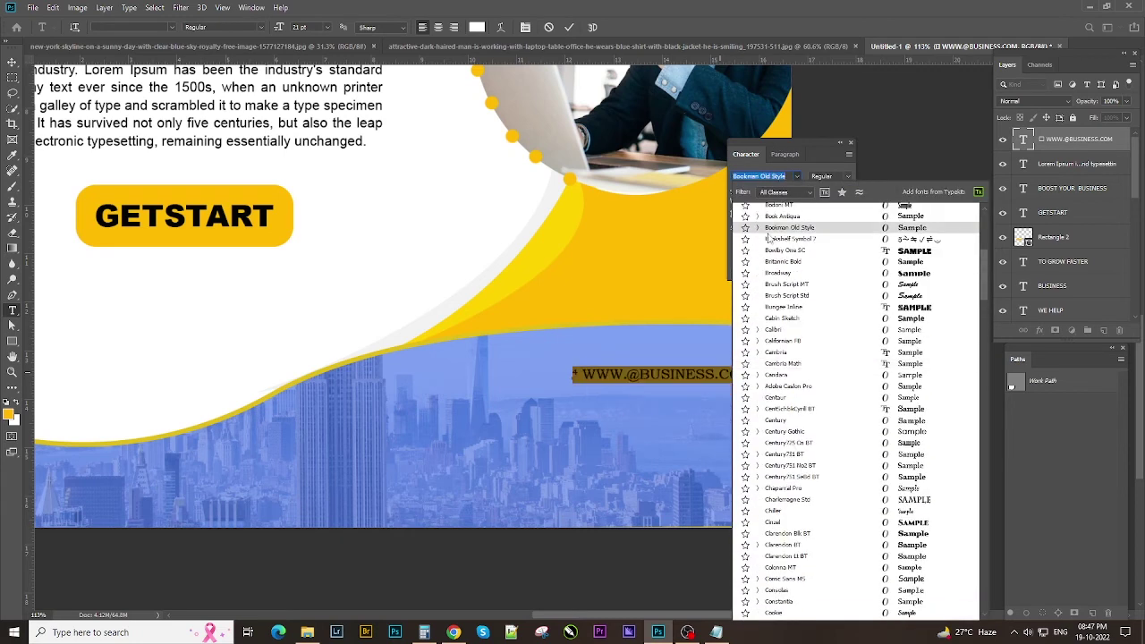
left_click(716, 172)
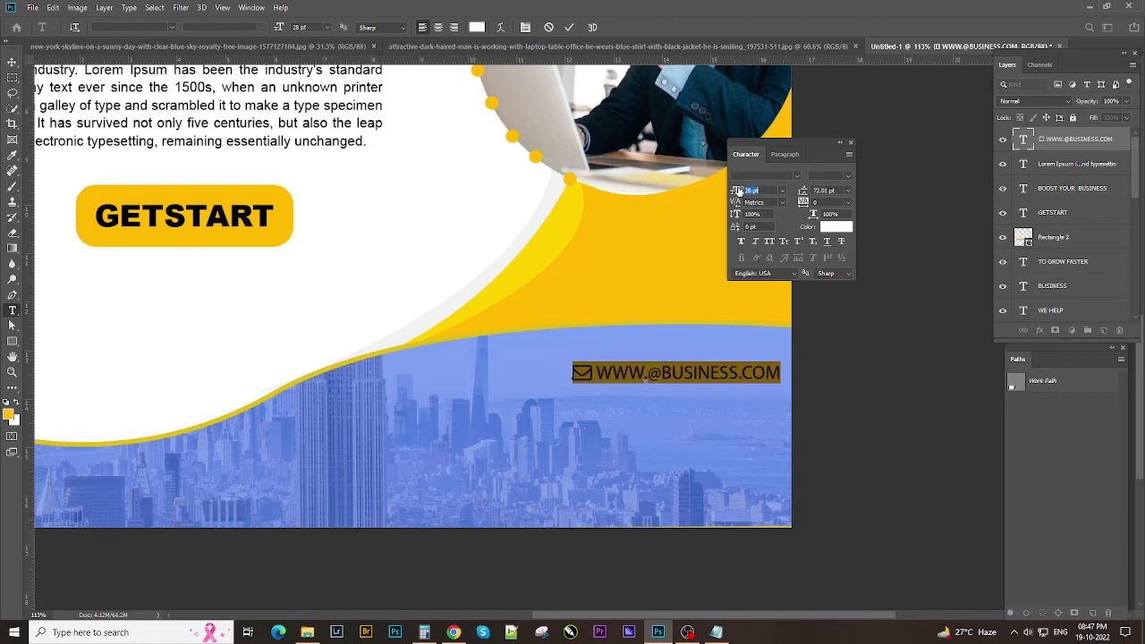
left_click(851, 142)
mouse_move(670, 369)
left_mouse_down()
mouse_move(684, 348)
mouse_move(684, 384)
left_mouse_up()
key("t")
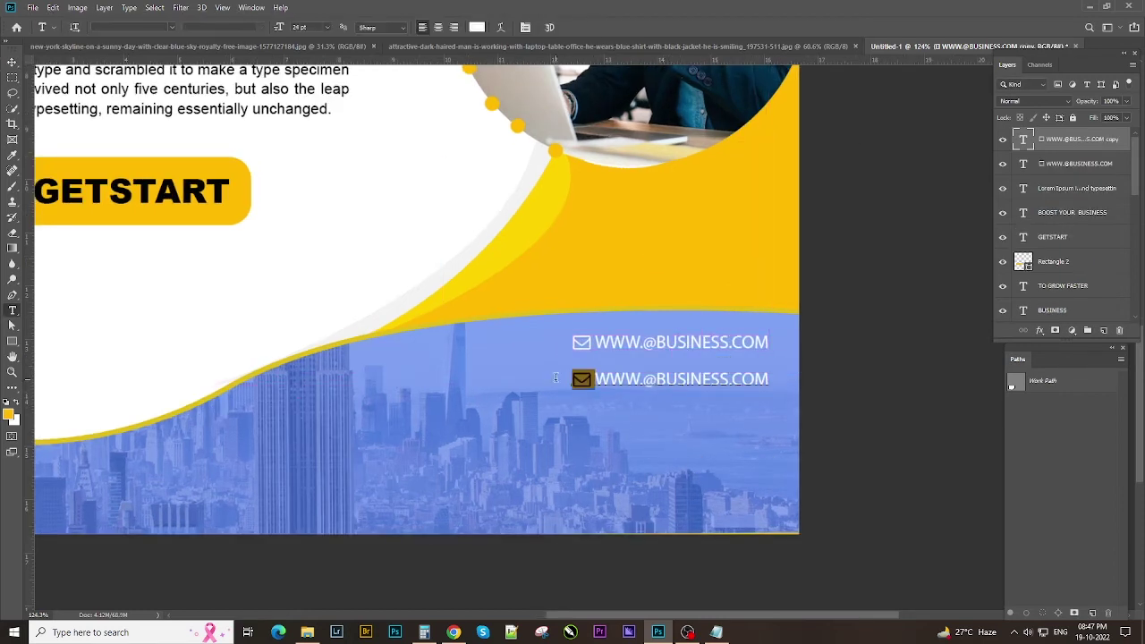
key("alt+Tab")
Copy the phone icon from the Font Awesome cheatsheet into the second contact line.
scroll(582, 206, "down", 2)
scroll(470, 264, "down", 2)
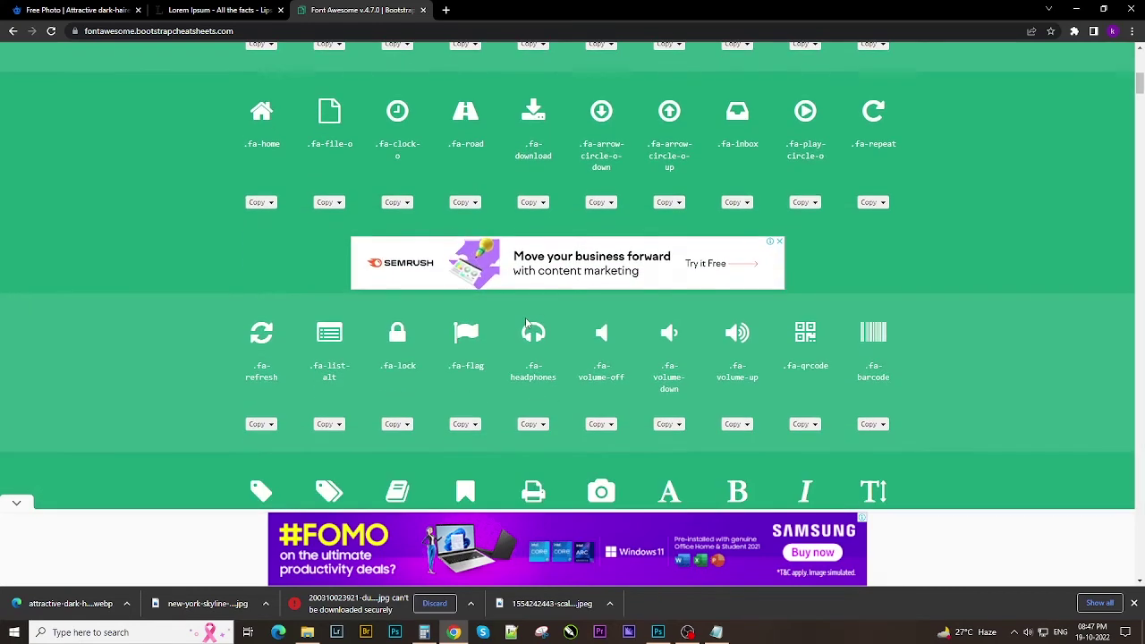
scroll(543, 333, "down", 2)
scroll(543, 333, "down", 4)
scroll(543, 333, "down", 3)
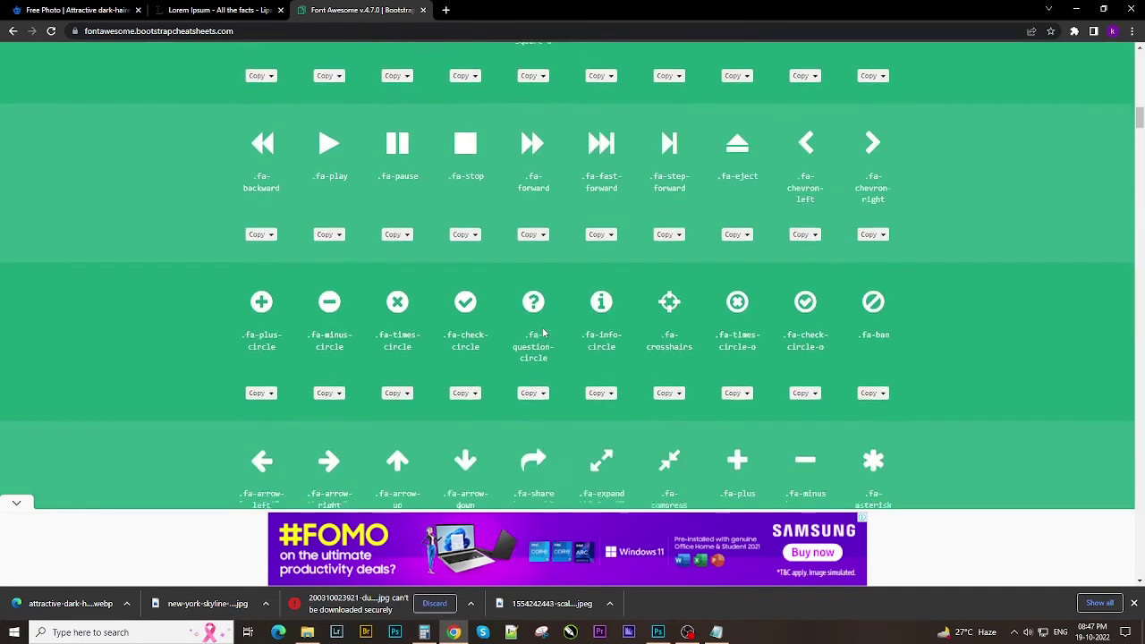
scroll(543, 333, "down", 2)
scroll(543, 333, "down", 5)
scroll(543, 332, "down", 2)
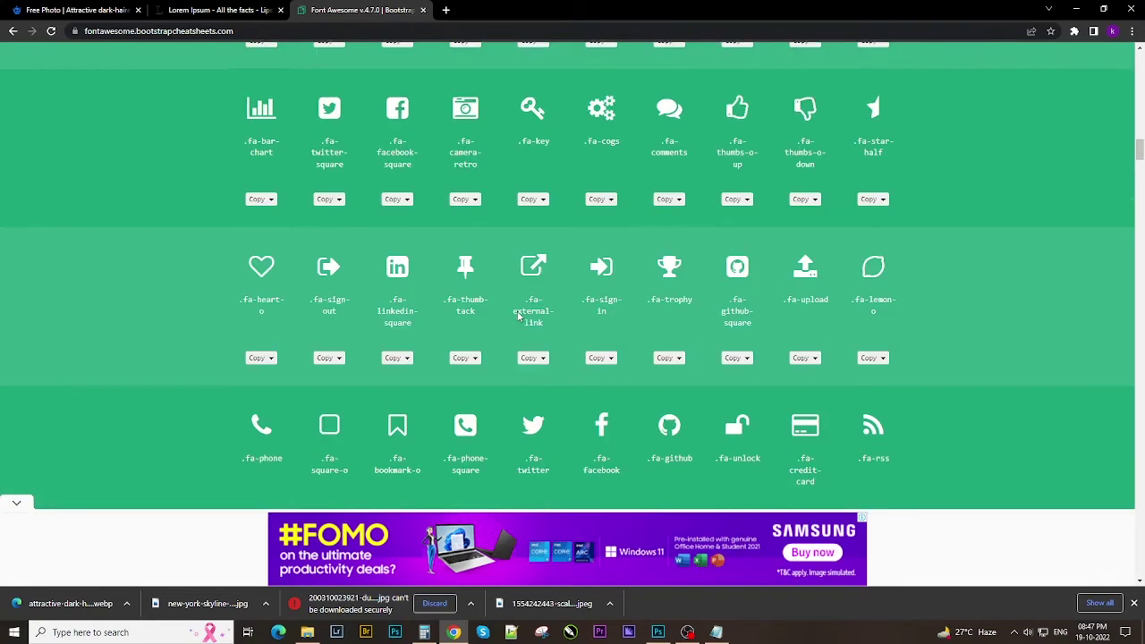
scroll(358, 324, "down", 1)
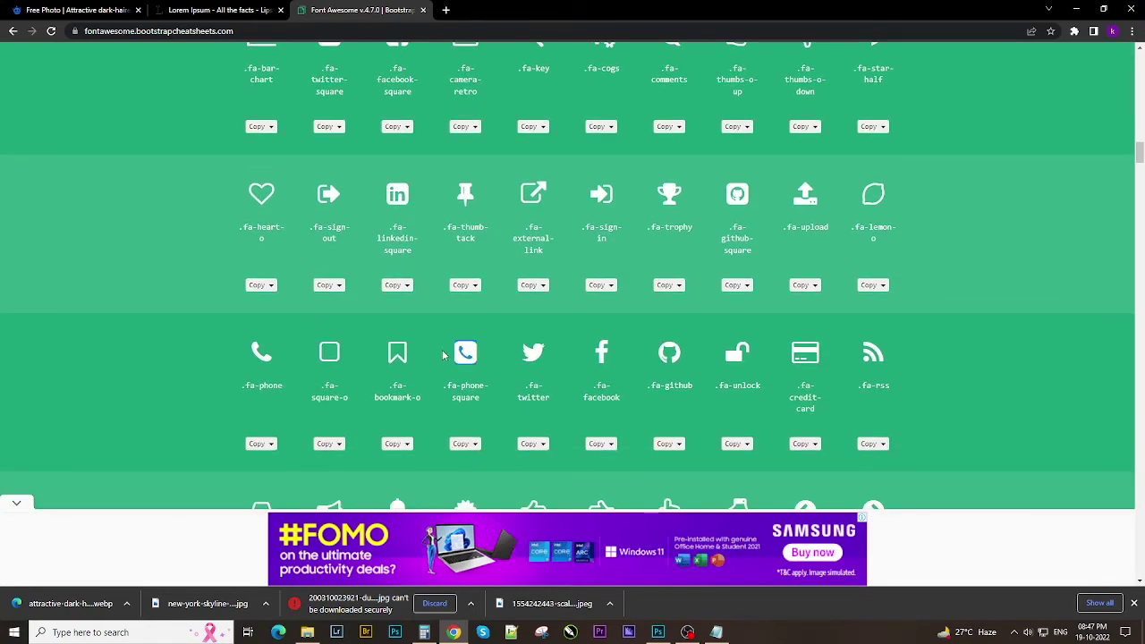
key("alt+Tab")
key("ctrl+v")
key("ctrl+a")
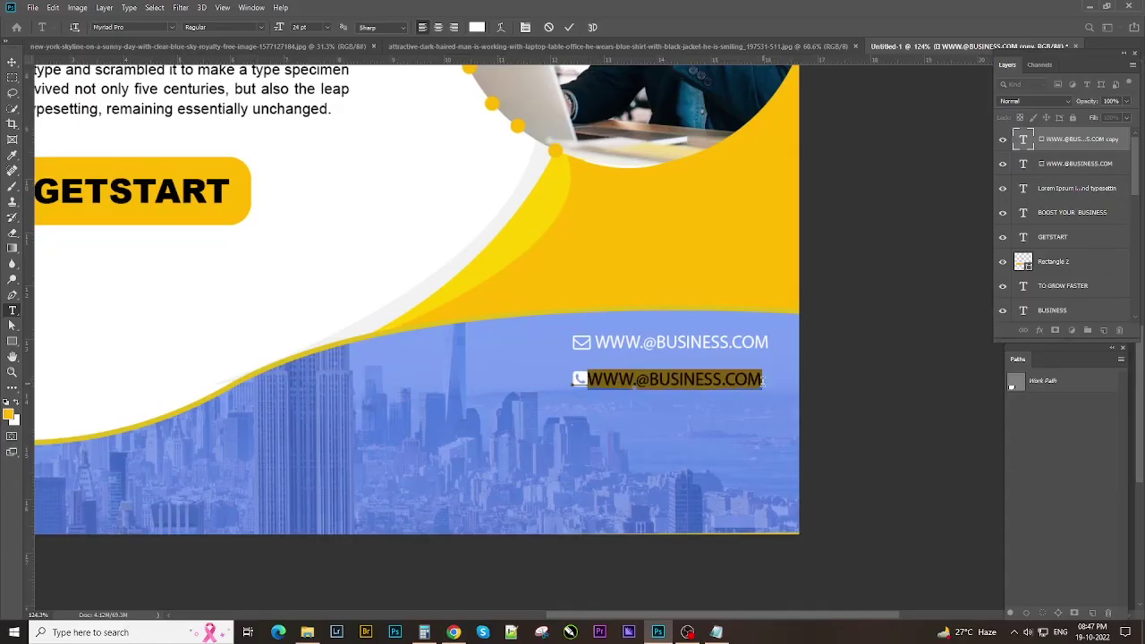
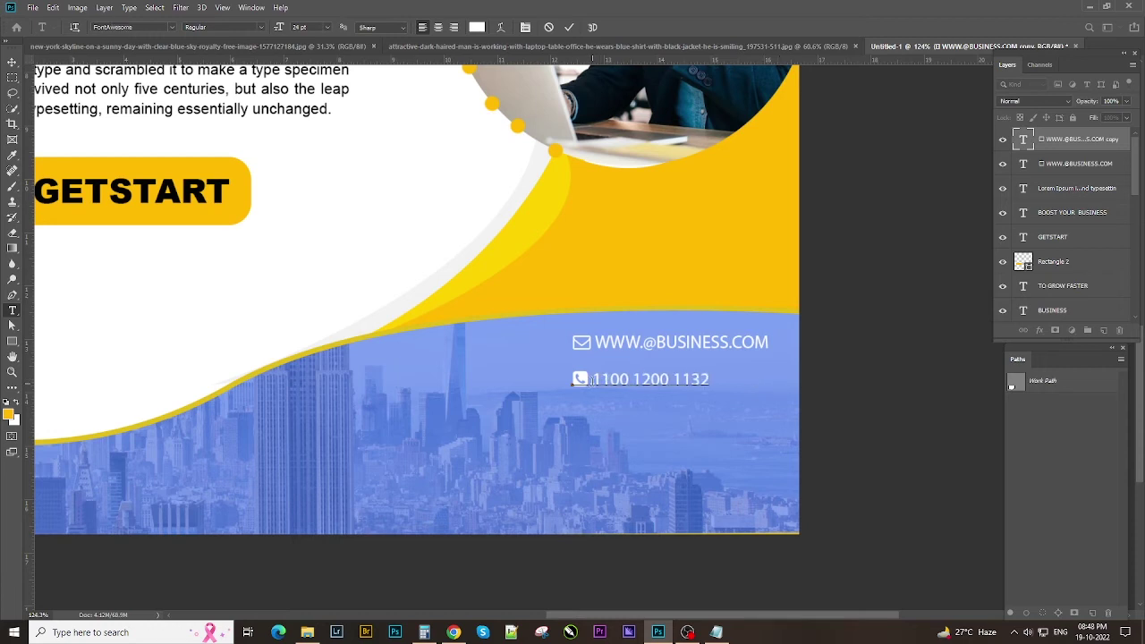
left_click(13, 61)
key("ctrl+plus")
mouse_move(571, 373)
left_mouse_down()
mouse_move(574, 358)
mouse_move(577, 384)
left_mouse_up()
double_click(577, 384)
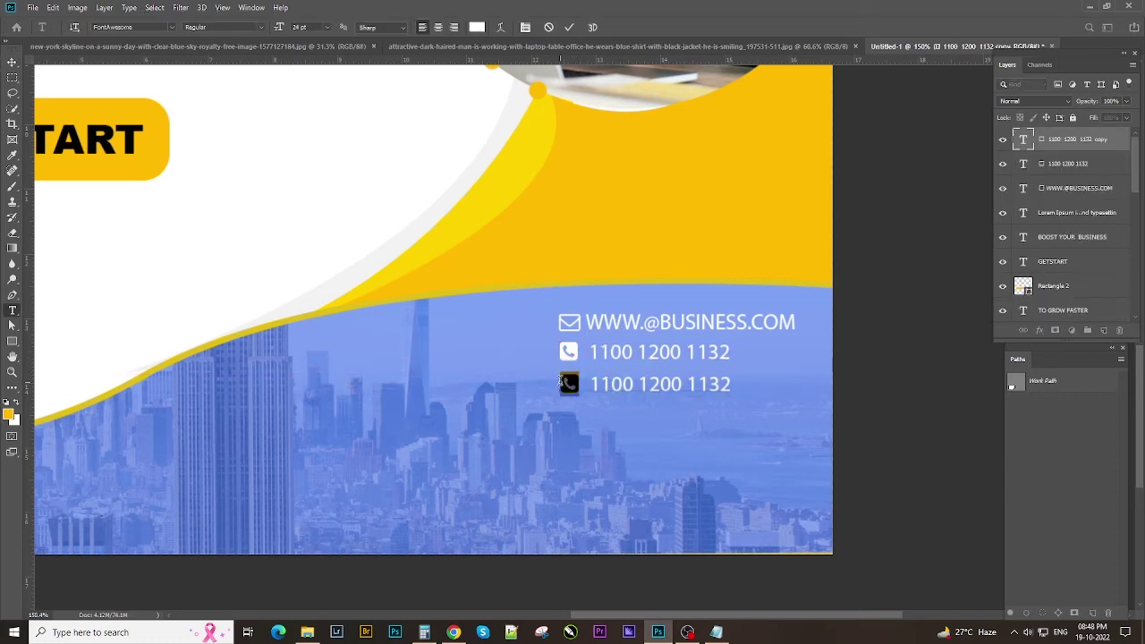
Copy the web address text into the third, Twitter contact line.
key("alt+Tab")
key("alt+Tab")
key("ctrl+a")
left_click(587, 323)
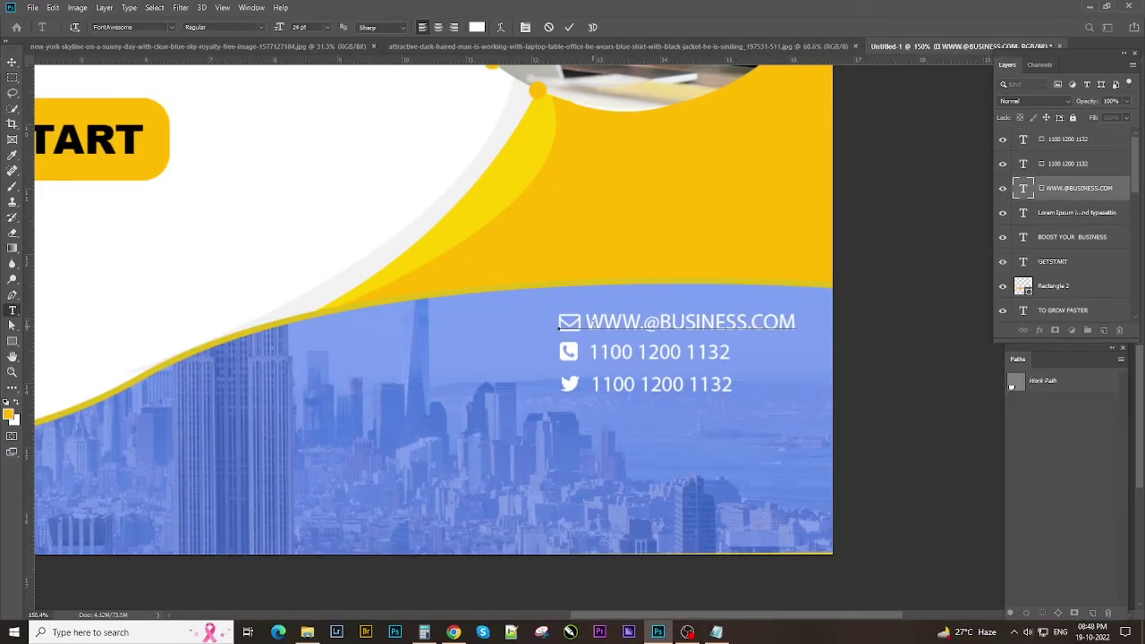
left_click_drag(585, 322, 800, 322)
key("ctrl+c")
left_click(596, 382)
key("ctrl+a")
key("ctrl+v")
Move the three contact lines down toward the bottom of the blue band.
key("ctrl+Return")
scroll(641, 396, "down", 2)
scroll(626, 402, "down", 2)
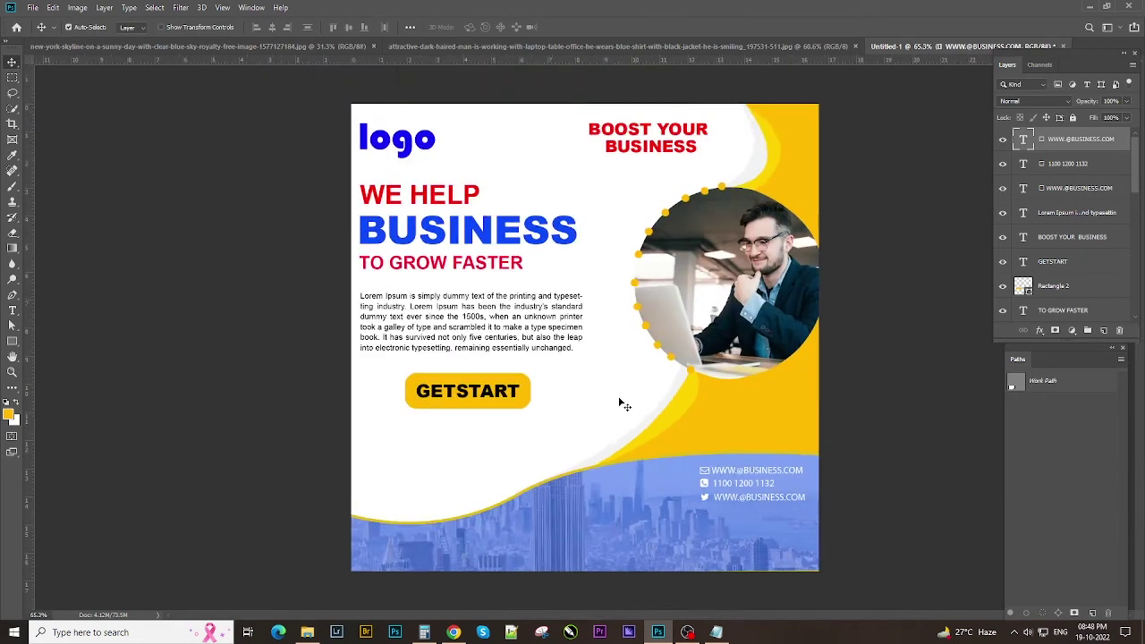
scroll(621, 404, "up", 2)
scroll(716, 429, "up", 1)
mouse_move(747, 429)
left_mouse_down()
mouse_move(752, 474)
mouse_move(329, 515)
left_mouse_up()
scroll(765, 458, "up", 1)
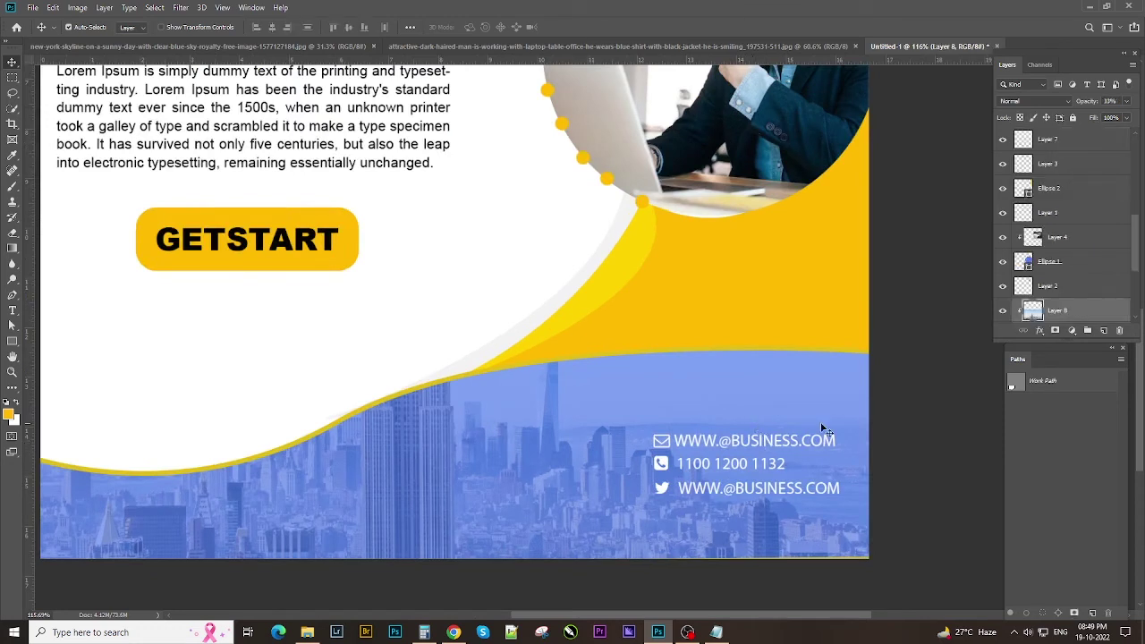
left_click_drag(665, 474, 546, 519)
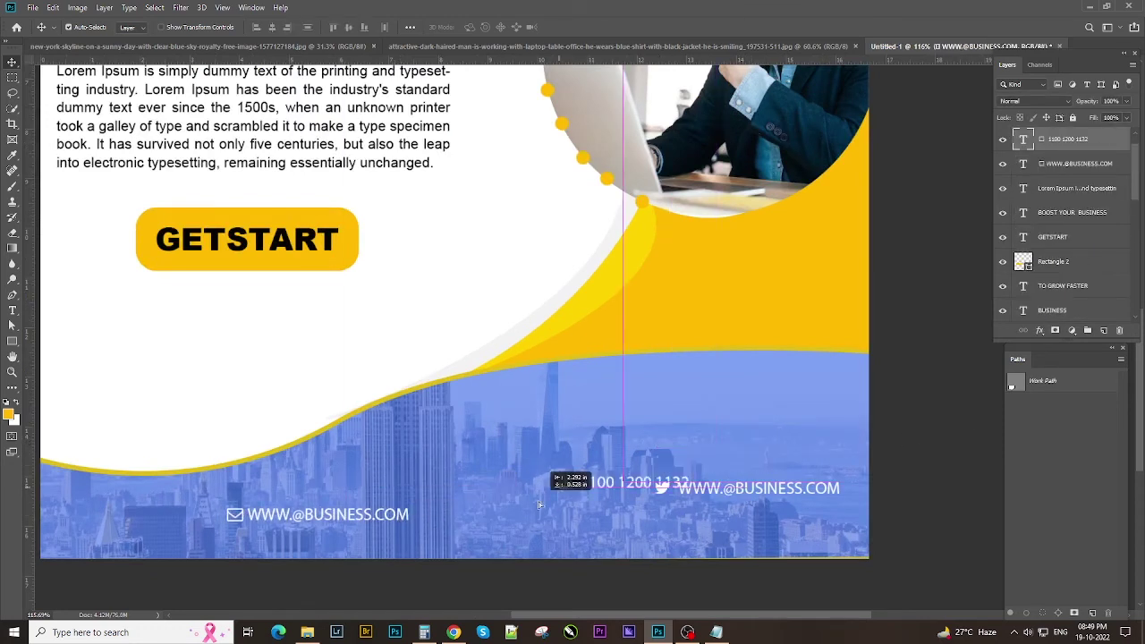
Line up the email, phone and Twitter entries in one row, with a horizontal guide.
double_click(349, 516)
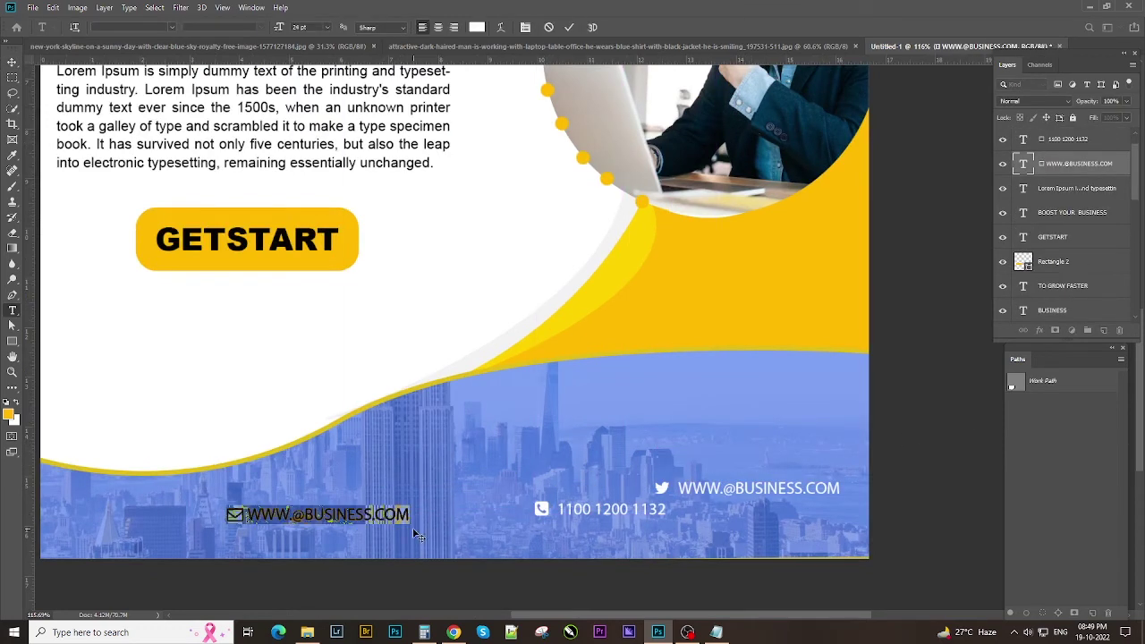
left_click_drag(414, 534, 340, 534)
key("ctrl+Return")
key("v")
left_click_drag(660, 512, 583, 521)
left_click_drag(662, 491, 659, 522)
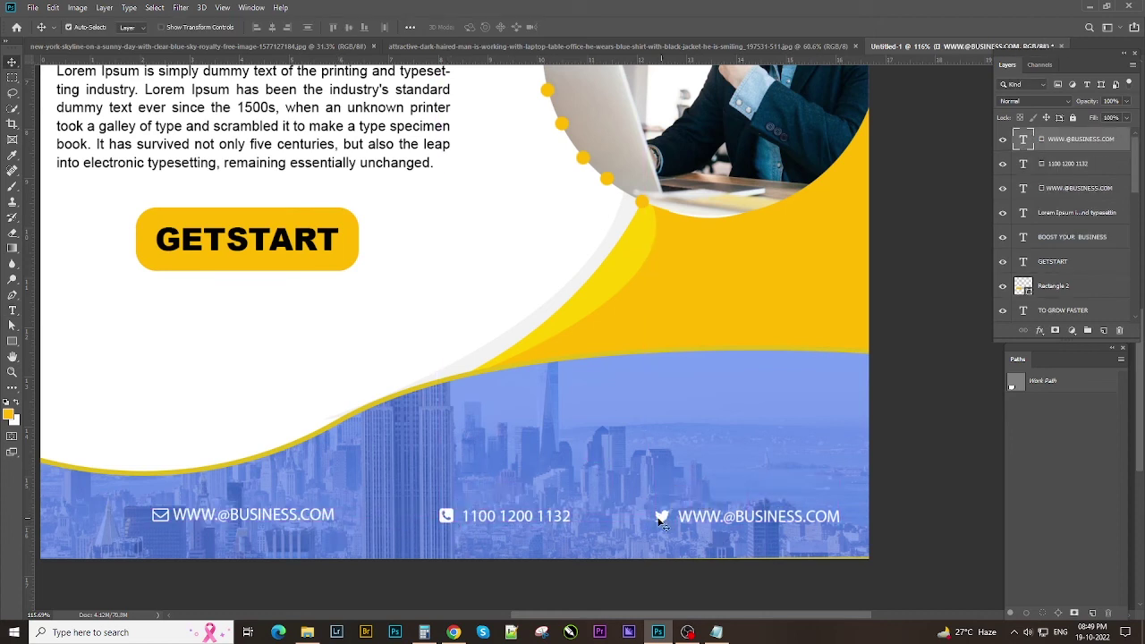
left_click(563, 524)
left_click(333, 519)
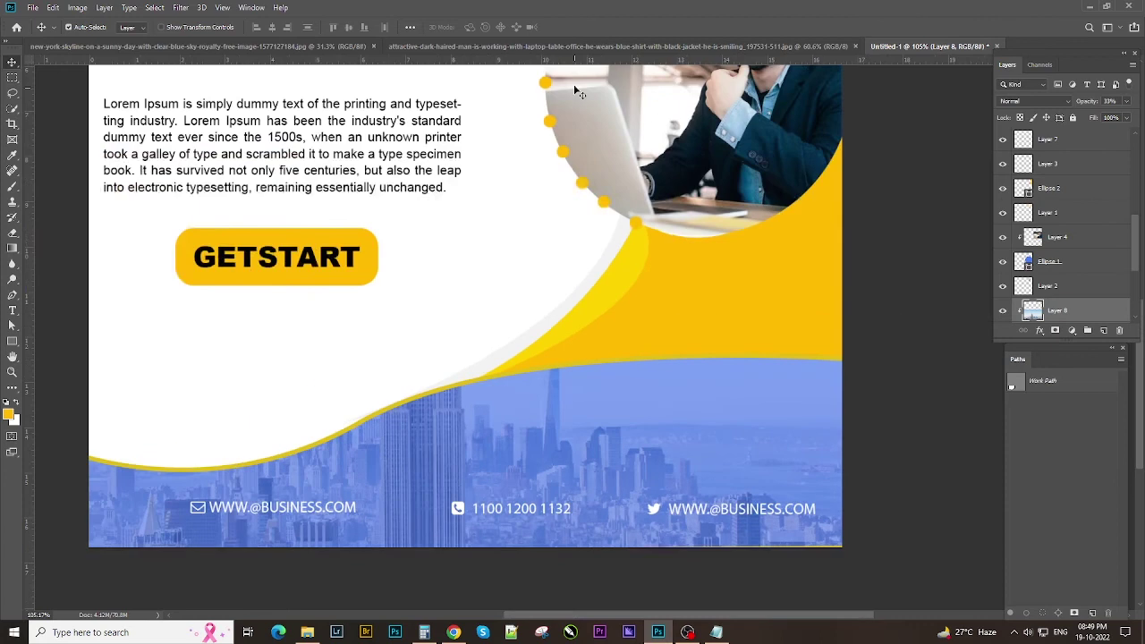
left_click_drag(725, 59, 587, 515)
scroll(697, 507, "down", 3)
scroll(702, 529, "up", 1)
scroll(716, 572, "up", 1)
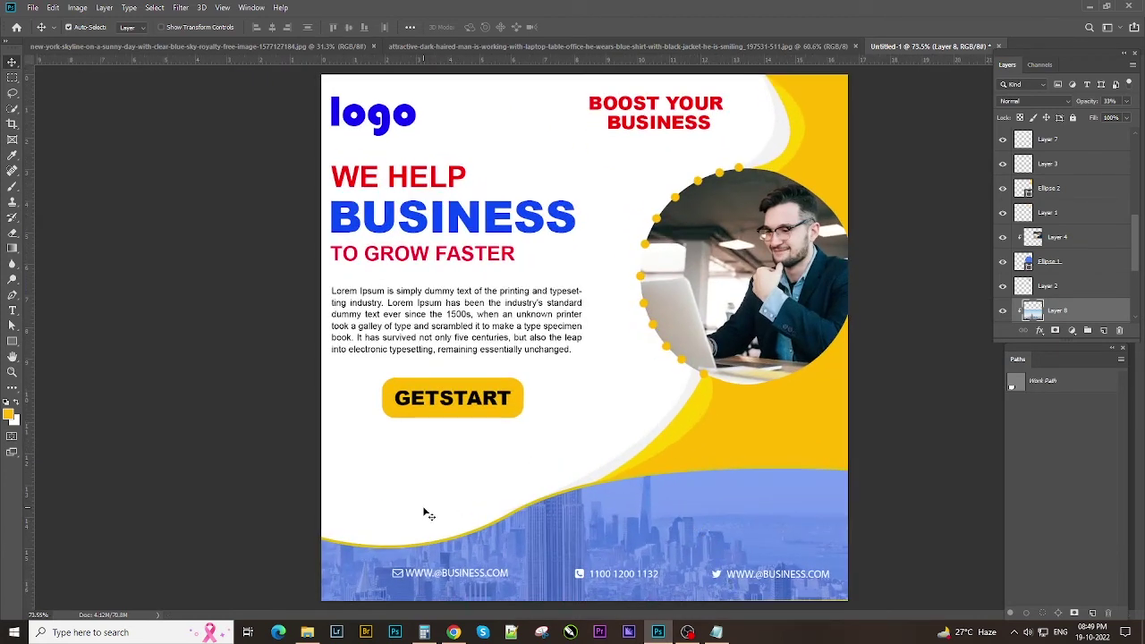
scroll(424, 513, "up", 1)
scroll(352, 508, "down", 3)
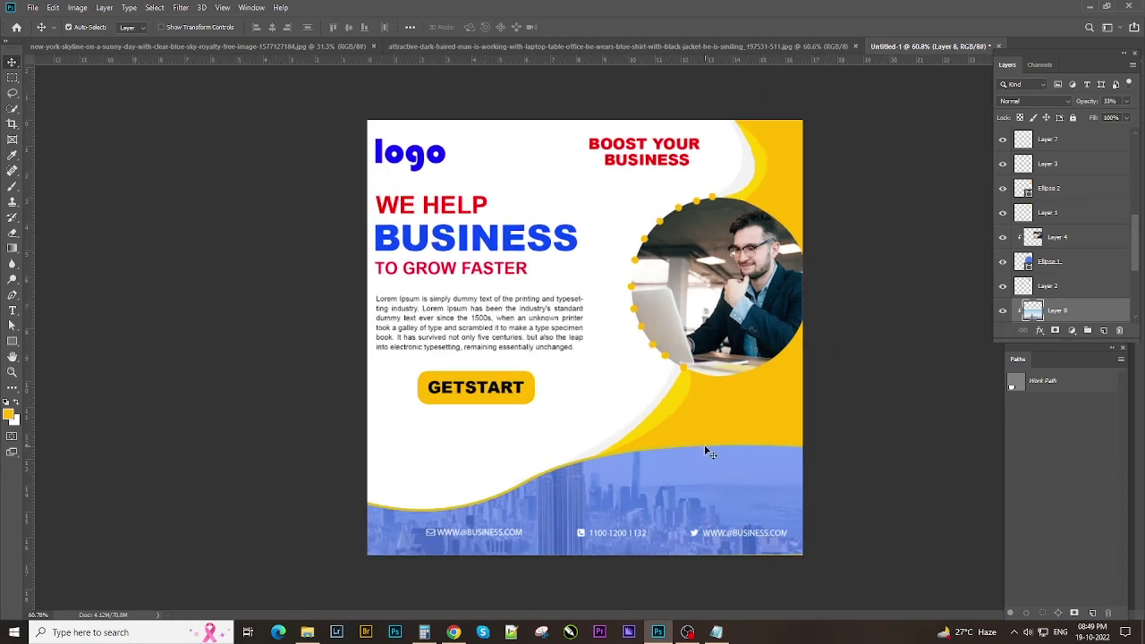
scroll(478, 457, "down", 1)
scroll(477, 456, "up", 1)
scroll(478, 457, "up", 1)
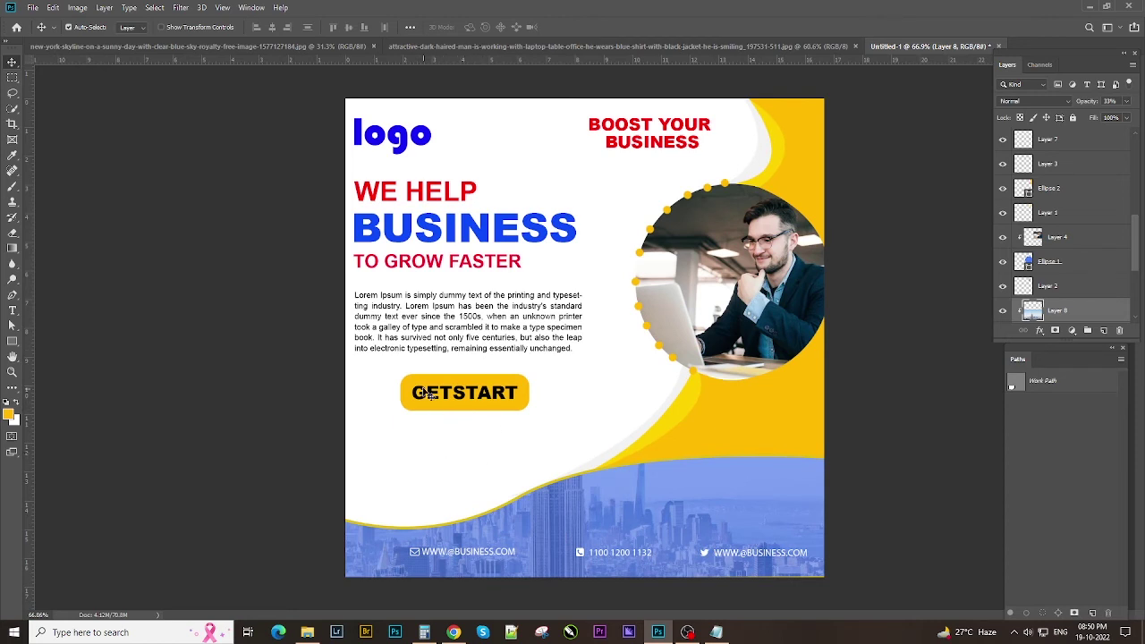
Draw a red, stroke-free line under the logo with the Line tool.
right_click(13, 341)
left_click(54, 386)
left_click_drag(465, 155, 467, 155)
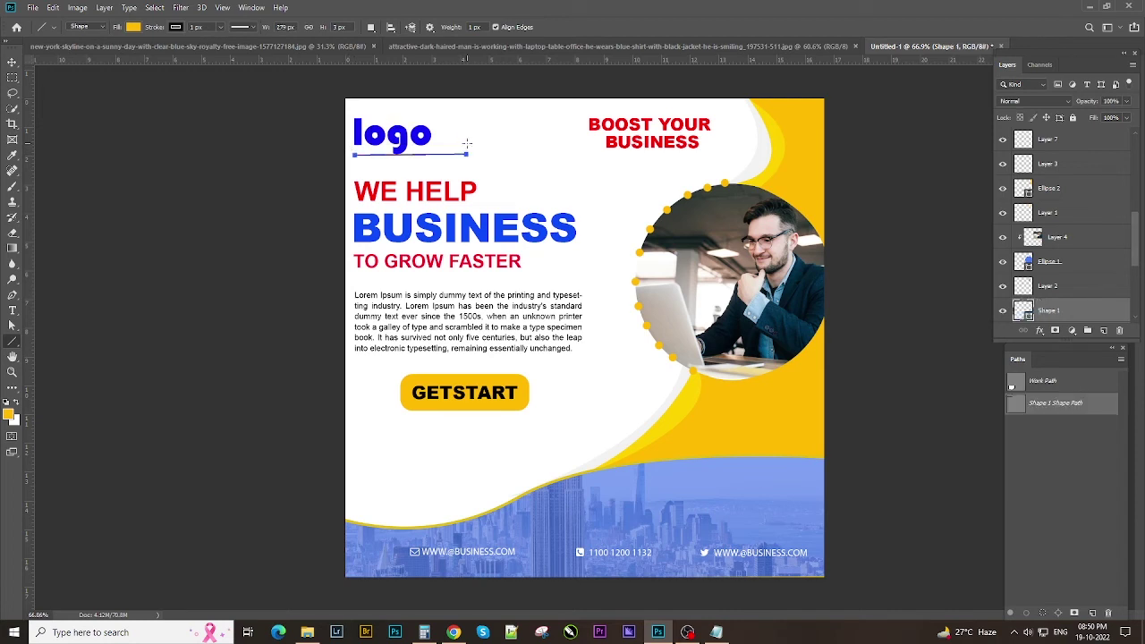
left_click(175, 29)
left_click(113, 41)
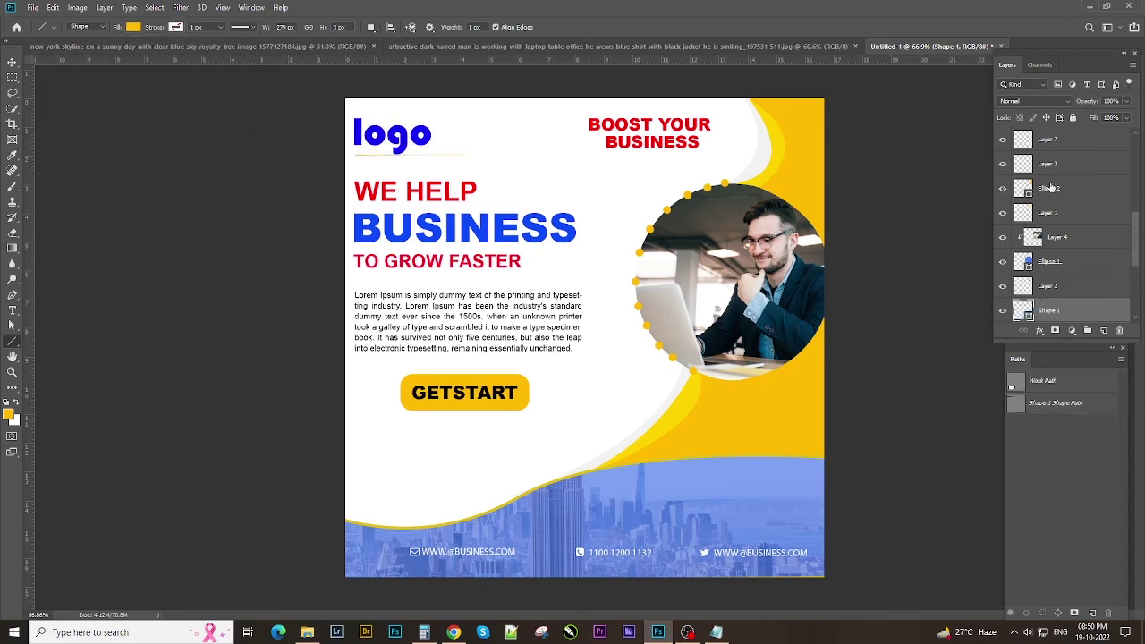
double_click(1023, 309)
left_click(199, 424)
left_click(308, 411)
key("ctrl+t")
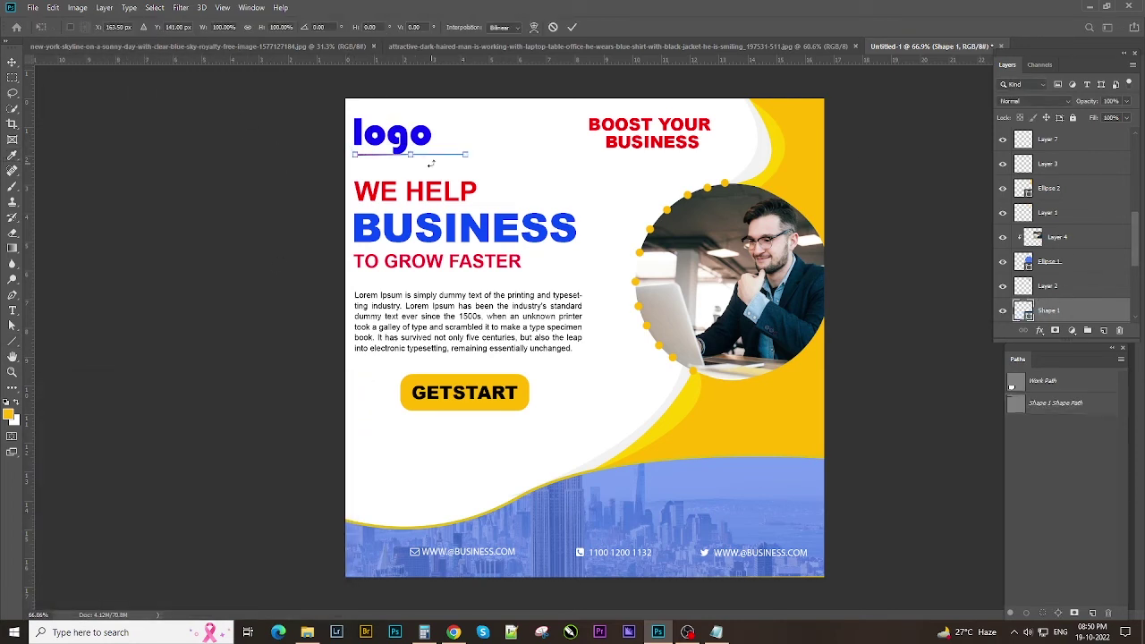
key("Return")
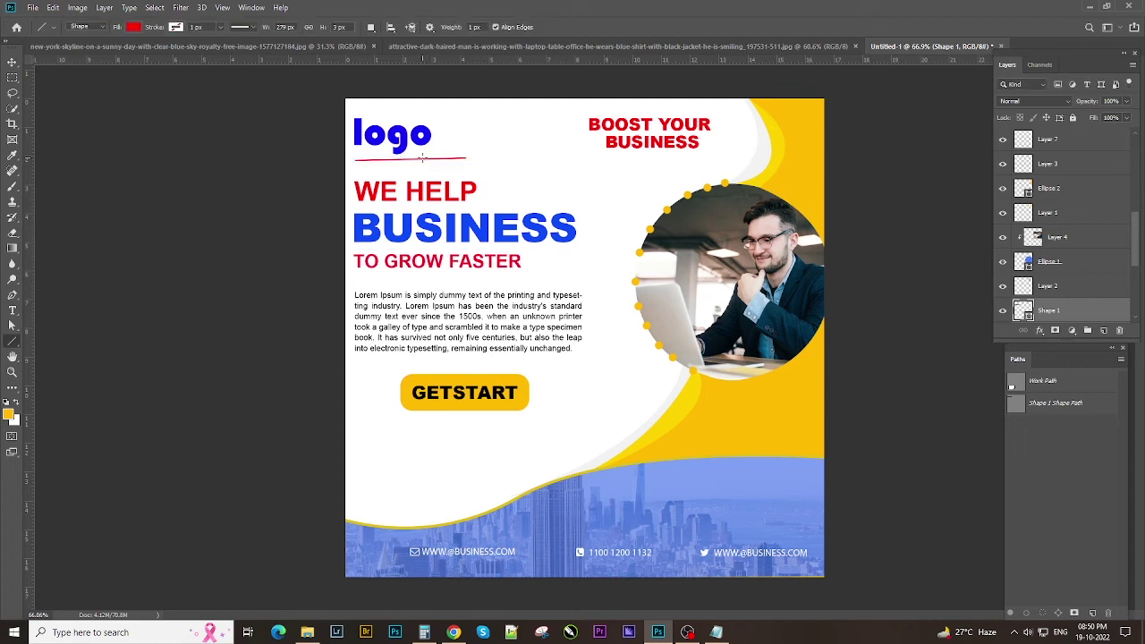
Select the red underline and nudge it slightly upward.
key("v")
left_click(429, 166)
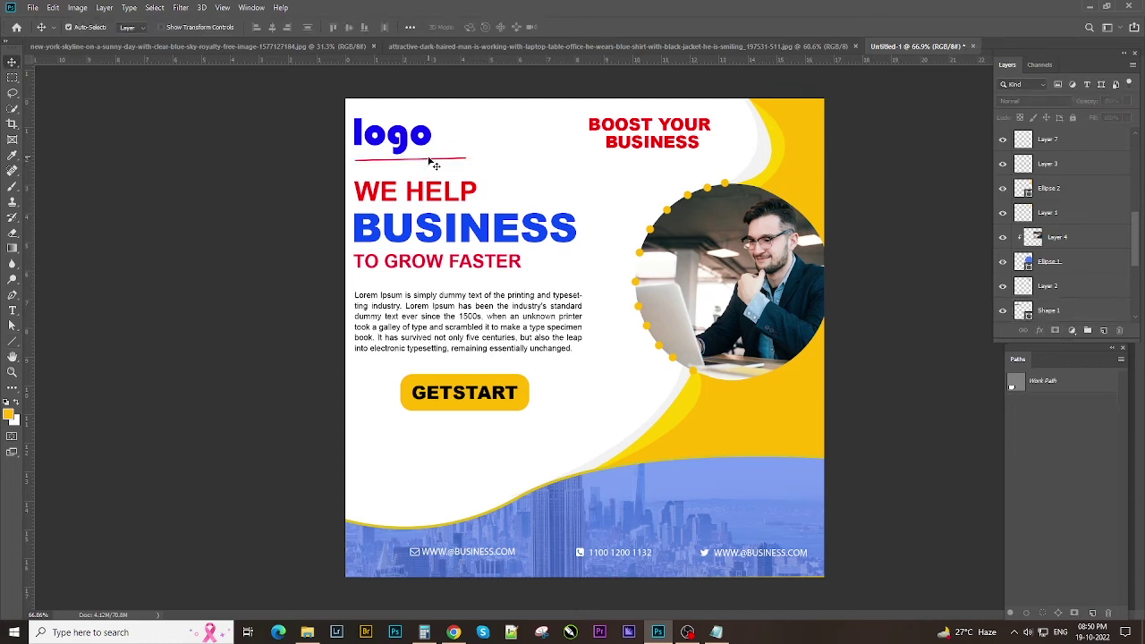
left_click(437, 166)
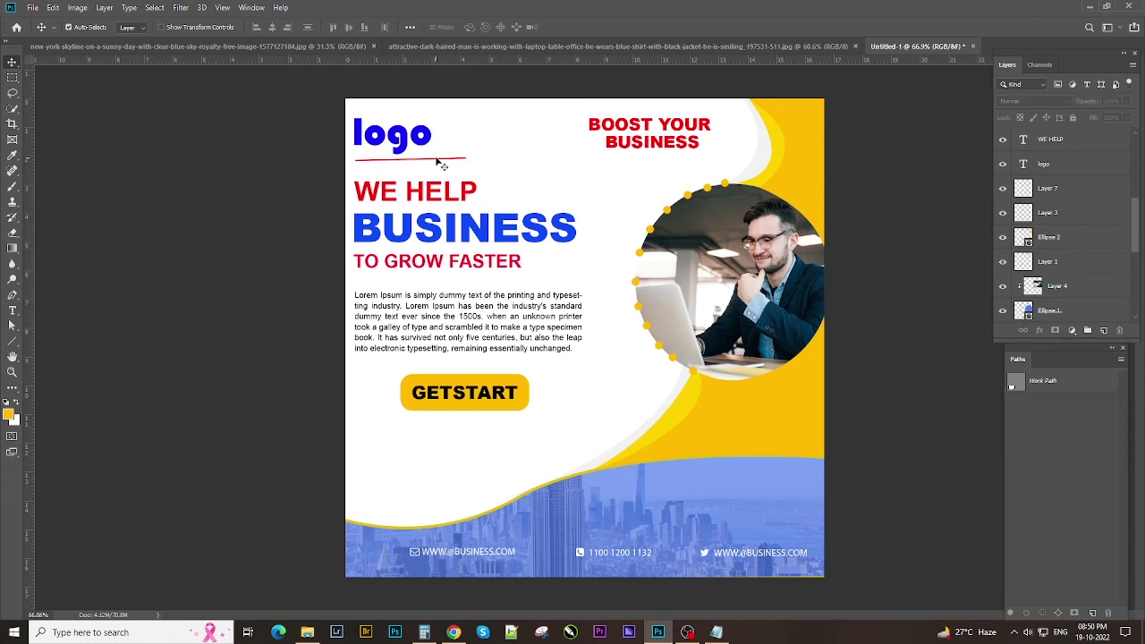
left_click(428, 141)
scroll(427, 140, "up", 4)
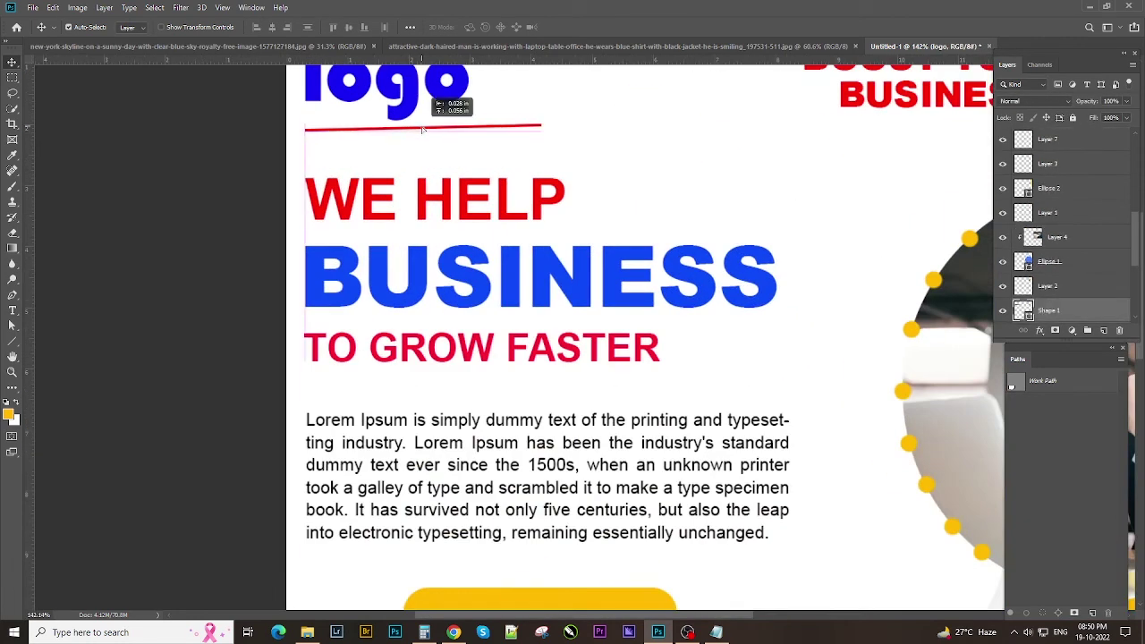
left_click_drag(428, 141, 430, 128)
scroll(562, 343, "down", 5)
scroll(562, 343, "up", 2)
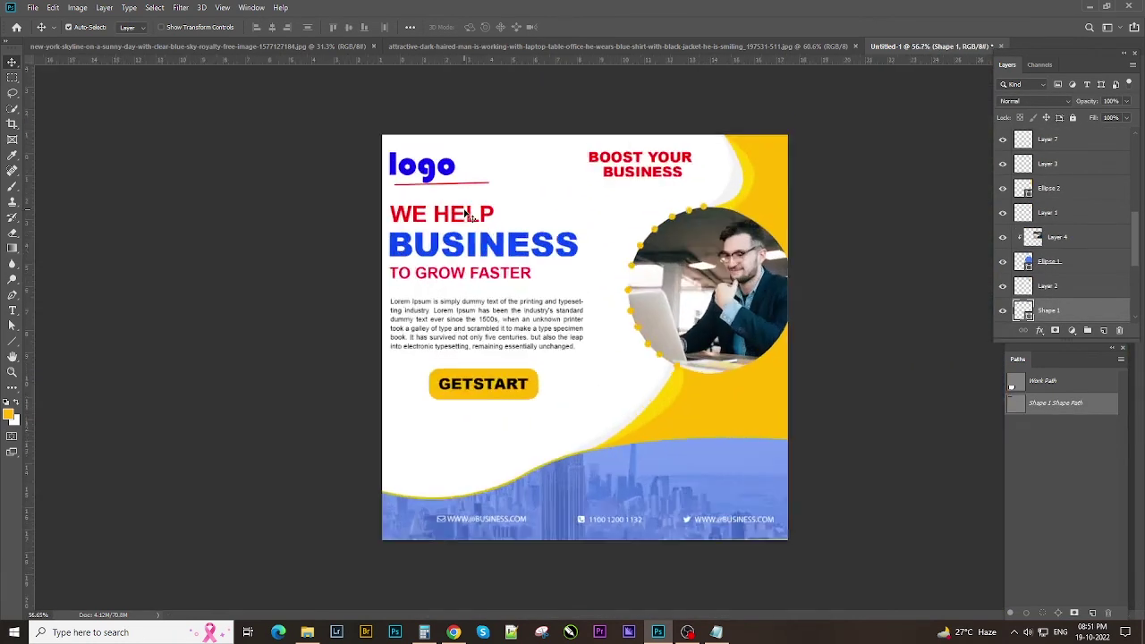
scroll(442, 184, "down", 2)
left_click(805, 328)
scroll(466, 159, "up", 2)
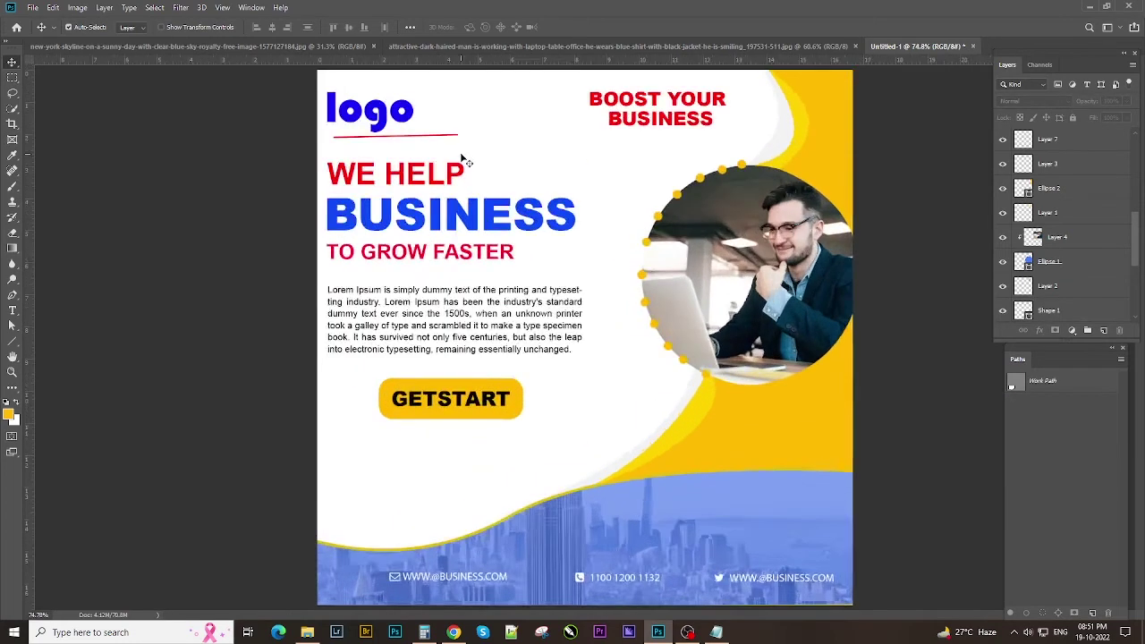
scroll(427, 170, "up", 2)
Alt-drag the red underline to create a second underline beneath the logo.
left_click_drag(431, 173, 465, 179)
scroll(541, 386, "down", 2)
scroll(541, 387, "up", 1)
Move the GETSTART button, body paragraph, TO GROW FASTER and BUSINESS headings lower.
left_click(464, 410)
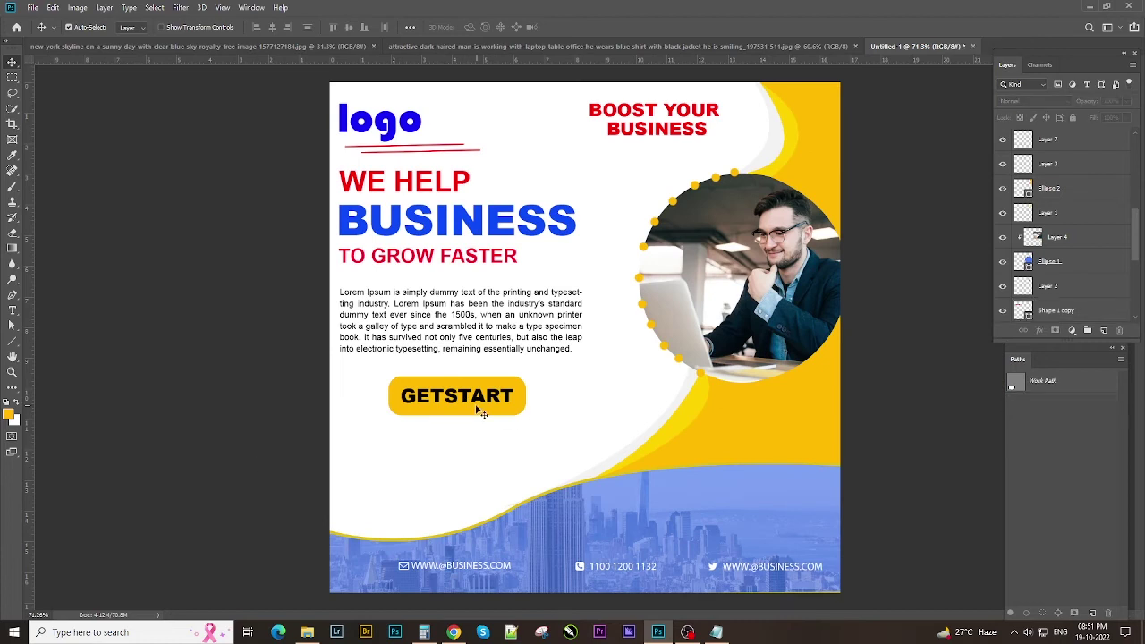
left_click_drag(464, 409, 464, 437)
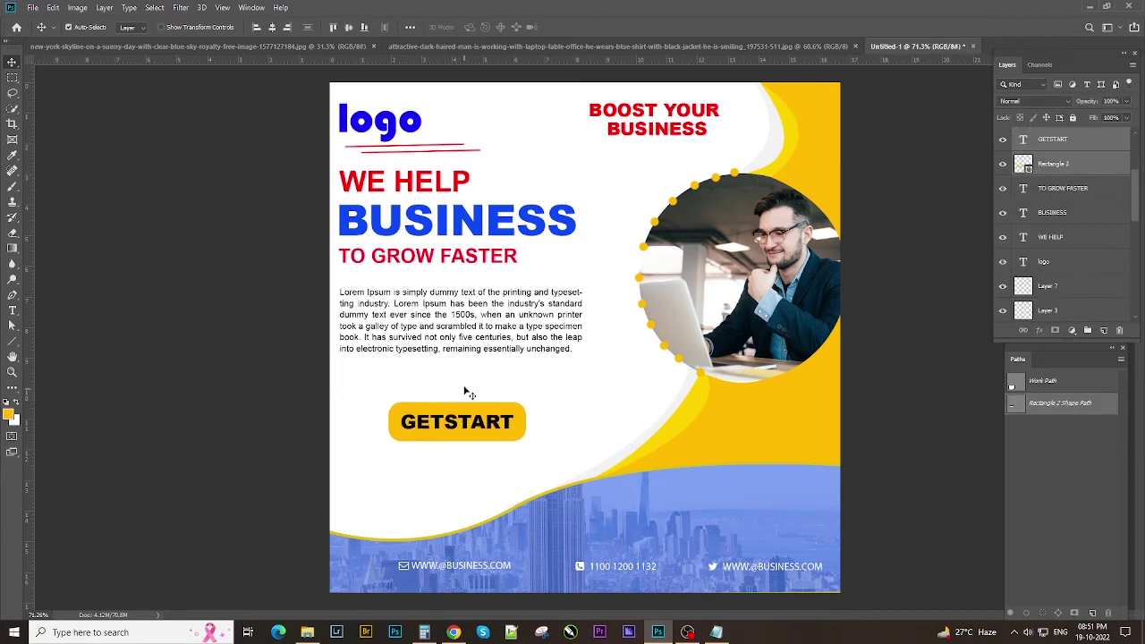
left_click_drag(428, 322, 429, 347)
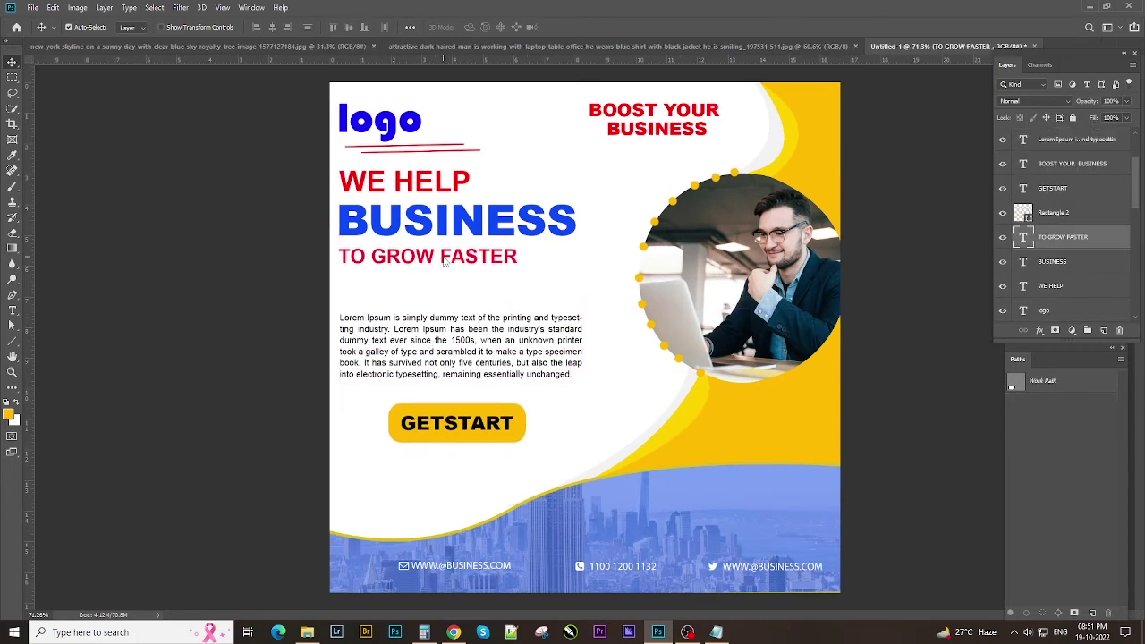
left_click_drag(443, 264, 443, 277)
left_click_drag(444, 217, 441, 233)
Lower the WE HELP heading and type 'folloe' below the GETSTART button.
left_click_drag(403, 181, 402, 198)
key("t")
left_click(370, 500)
type("folloe")
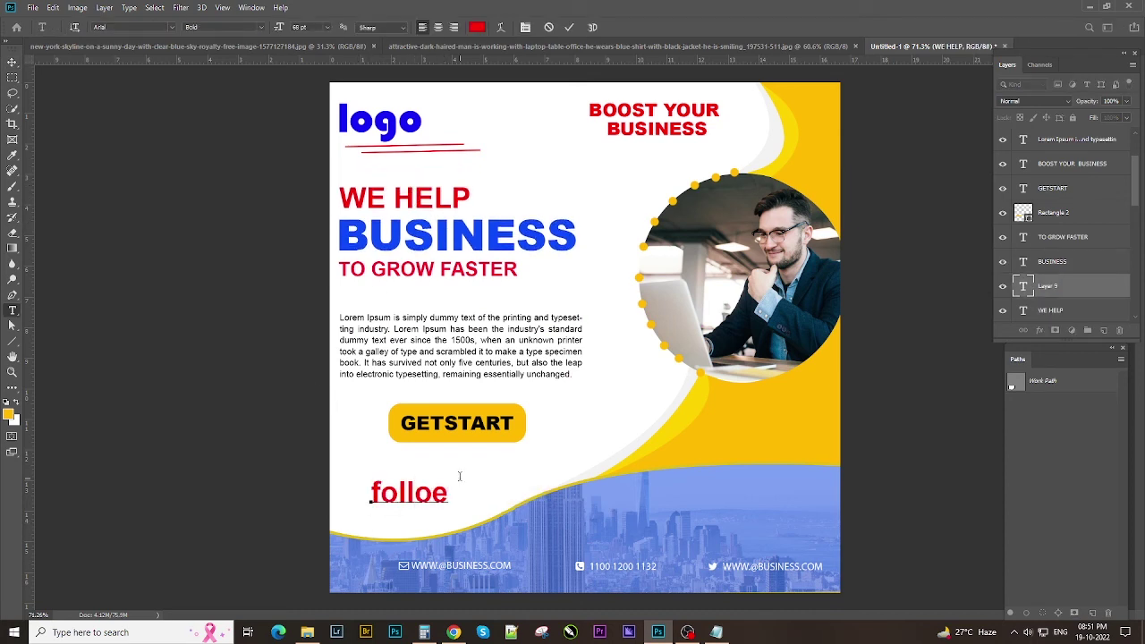
Colour the new text dark blue #231d9b.
key("ctrl+a")
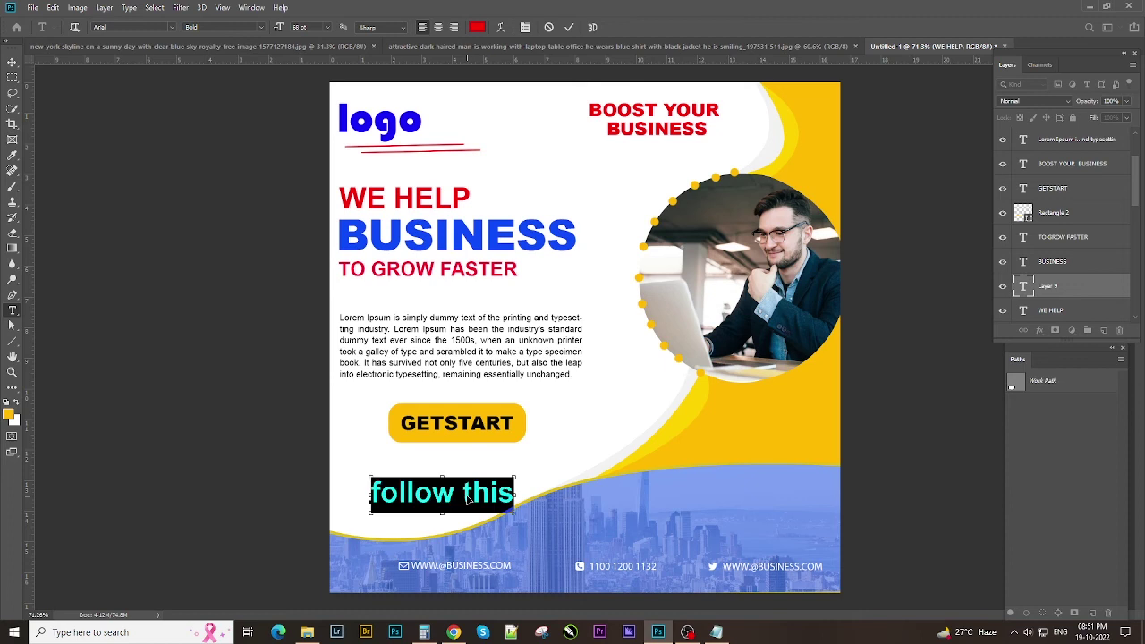
key("ctrl+t")
left_click(836, 226)
left_click_drag(205, 506, 205, 548)
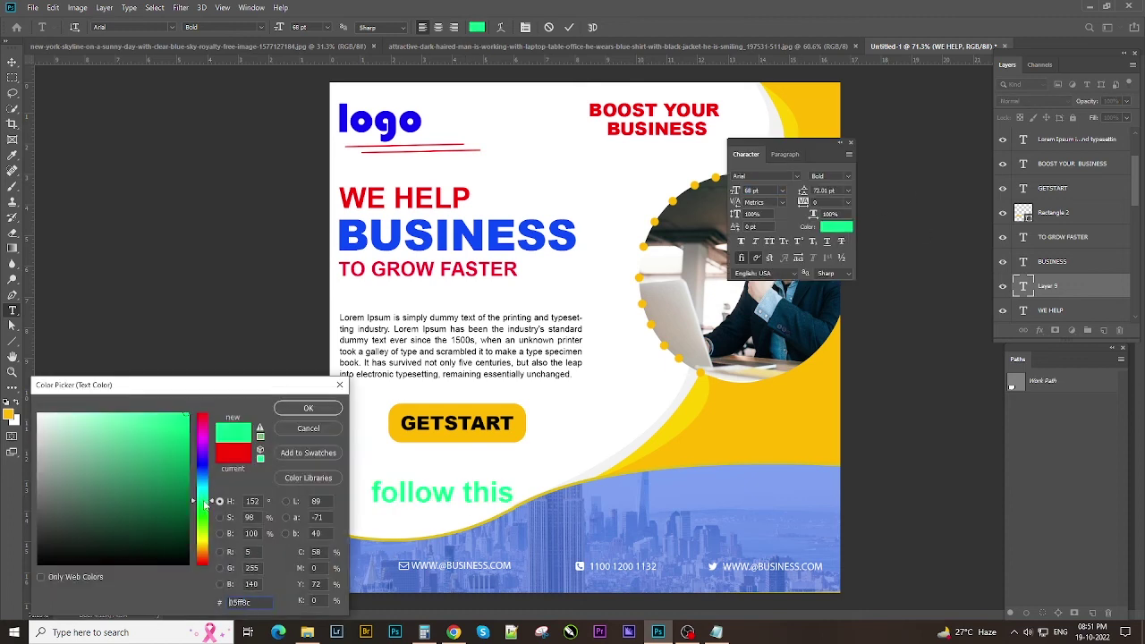
left_click(202, 463)
left_click_drag(182, 443, 160, 472)
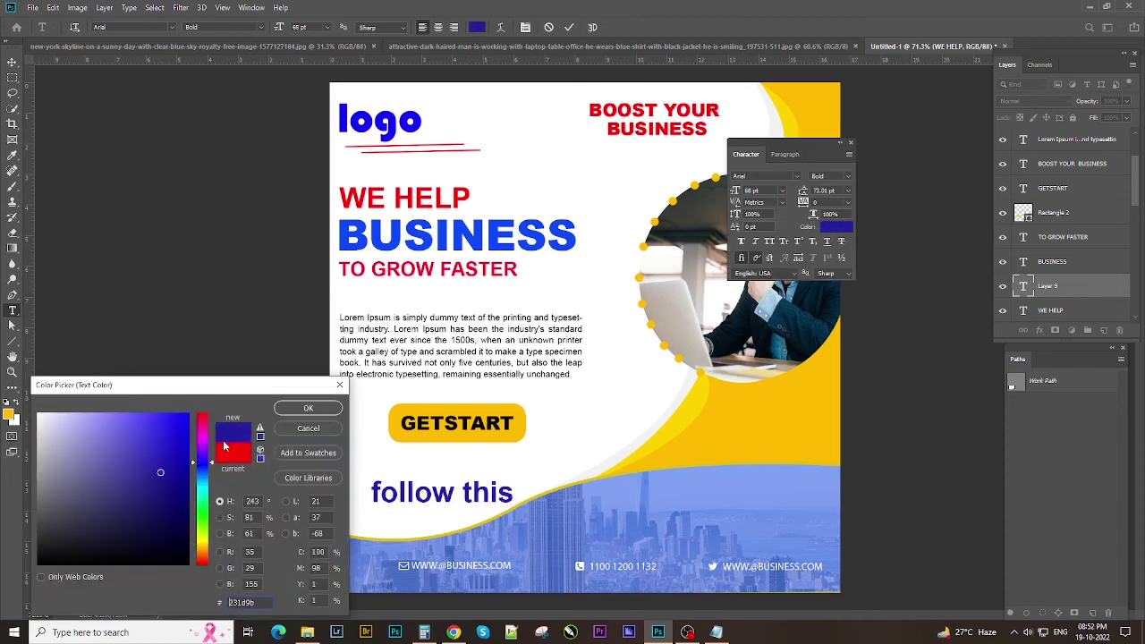
left_click(308, 408)
key("ctrl+Return")
Scale down the follow this text and move it left.
key("ctrl+t")
left_click_drag(515, 515, 428, 483)
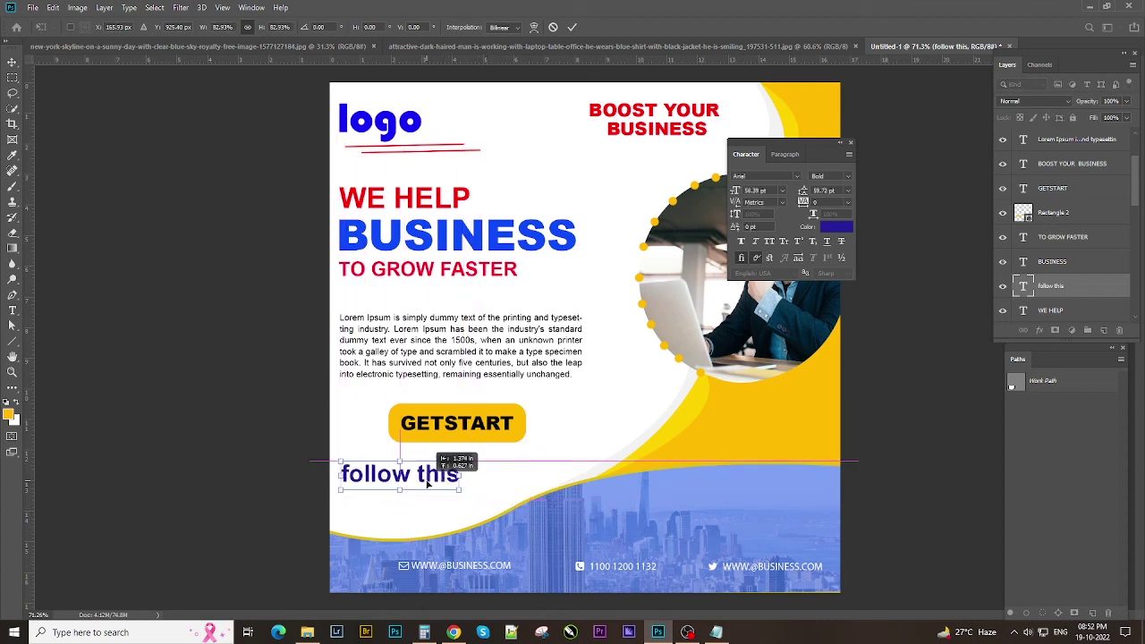
key("Return")
key("ctrl+plus")
Set the follow this text to the Black font style and align it under GETSTART.
double_click(1022, 286)
left_click(847, 176)
left_click(844, 238)
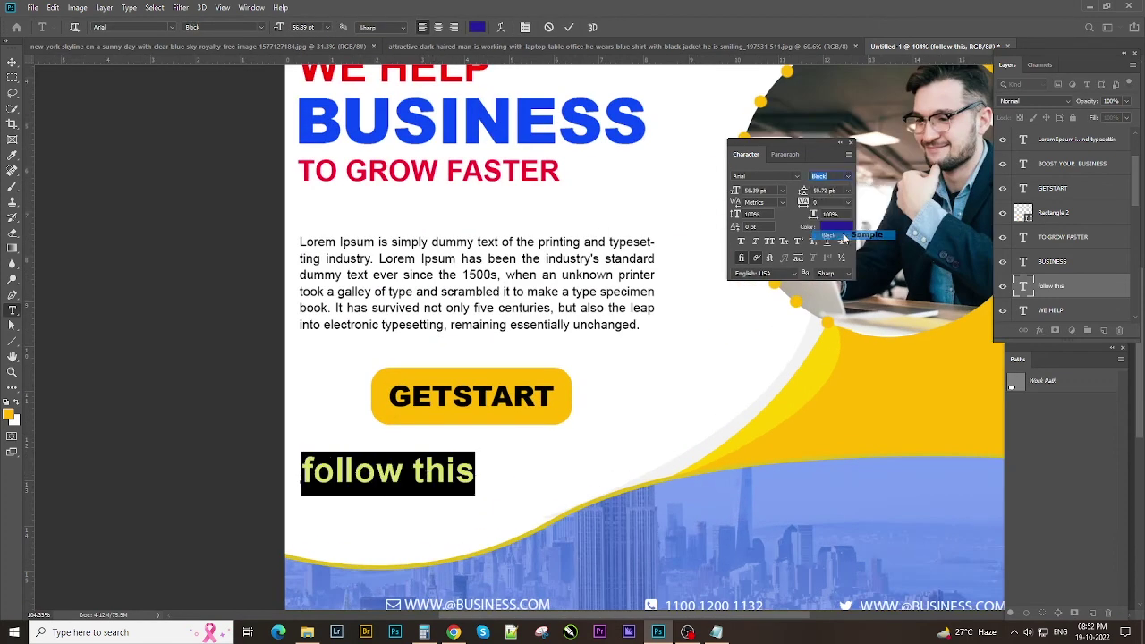
left_click(844, 238)
left_click(13, 61)
left_click_drag(397, 481, 394, 479)
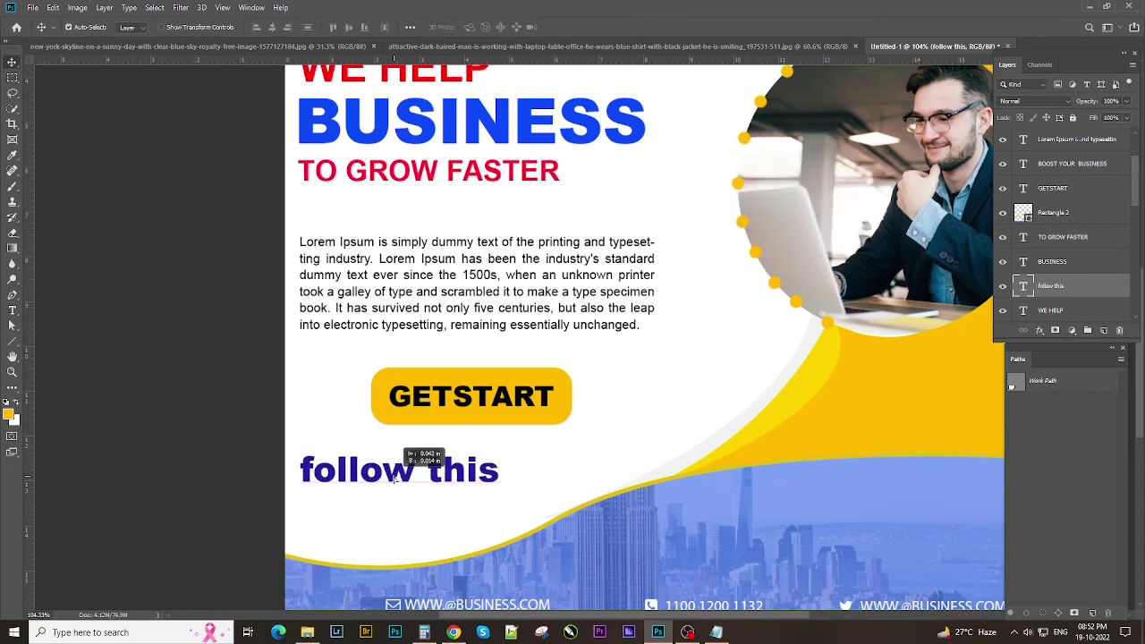
key("ctrl+0")
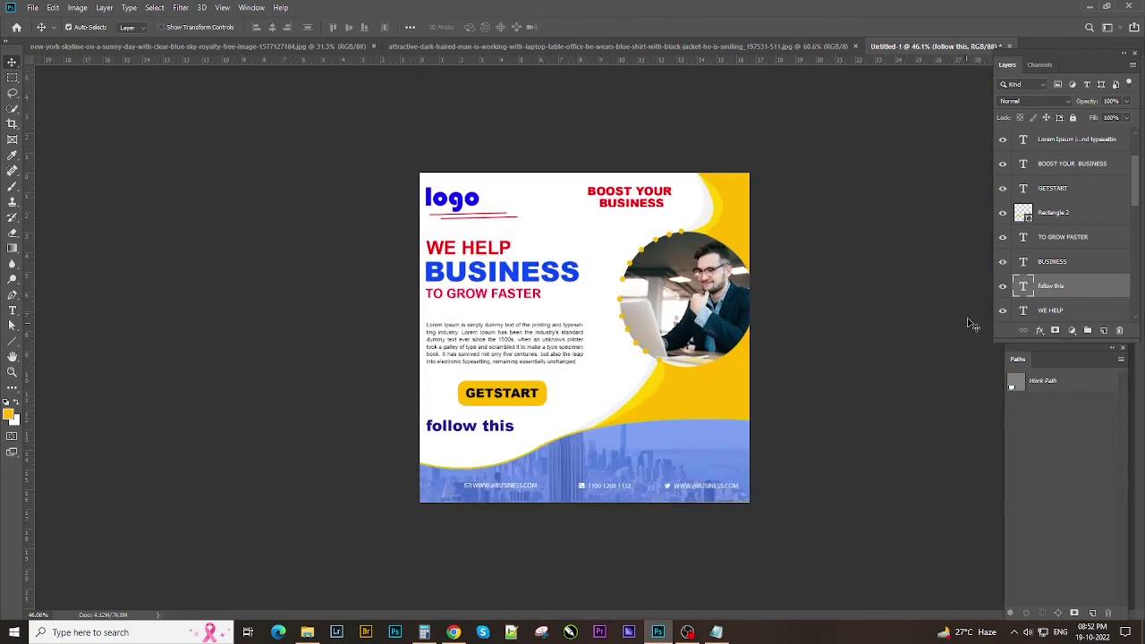
scroll(1065, 251, "down", 5)
On a new empty layer, draw a tall rectangle bar near the left edge.
left_click(1051, 310)
left_click(1104, 330)
key("u")
right_click(13, 341)
left_click(77, 341)
left_click_drag(429, 173, 447, 510)
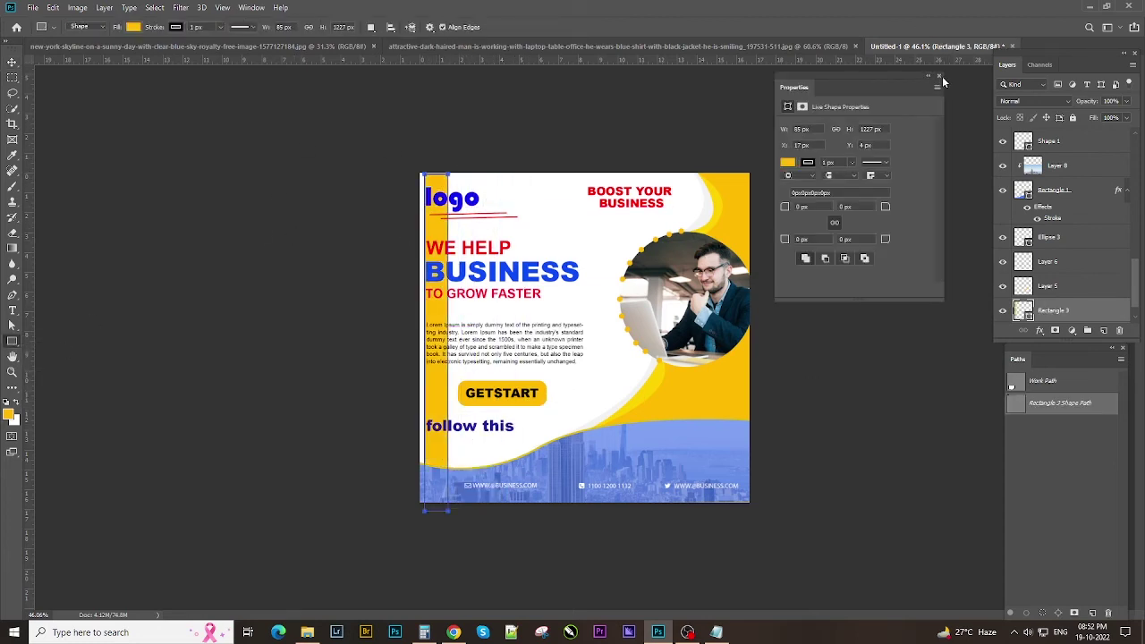
left_click(808, 162)
left_click(766, 171)
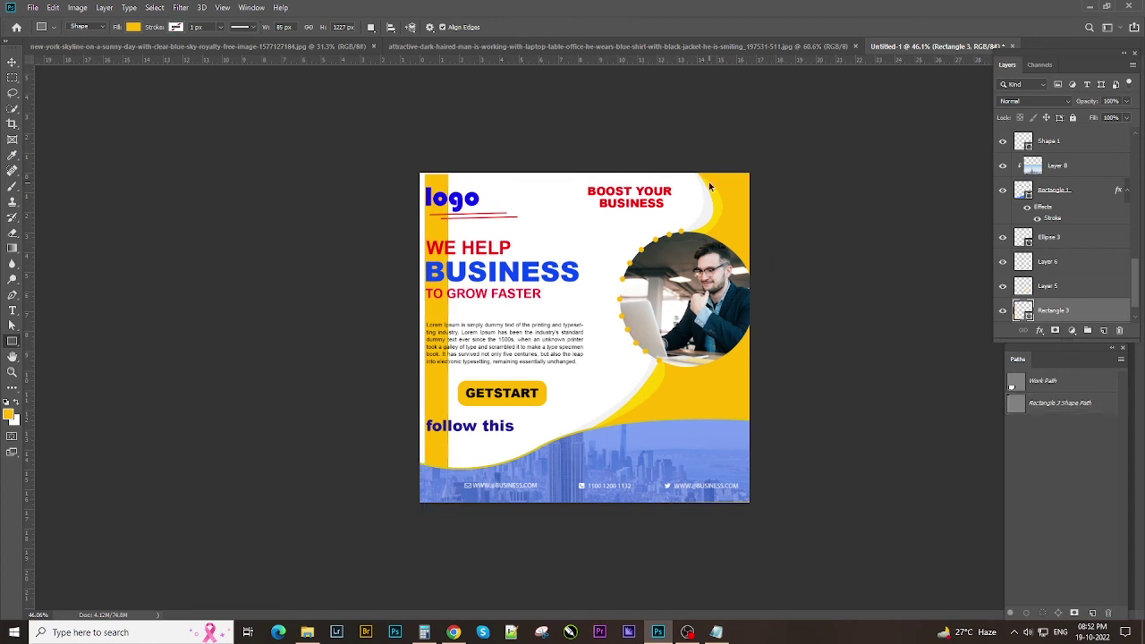
Rotate the bar -27° into a diagonal stripe and Alt-drag copies alongside it.
key("ctrl+t")
left_click_drag(460, 161, 591, 306)
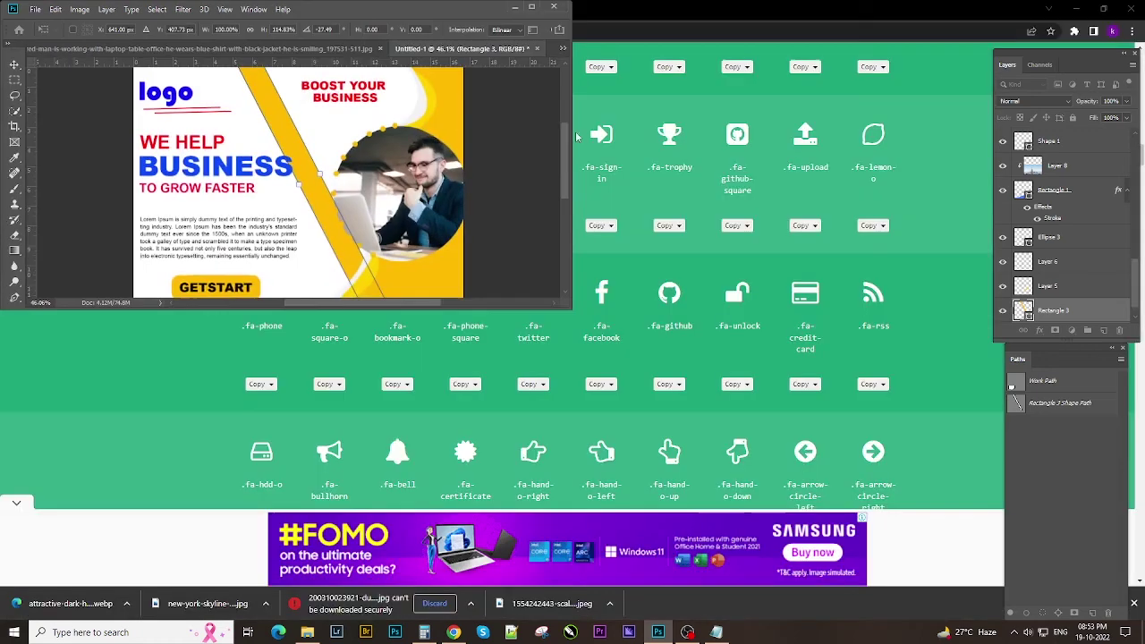
key("Return")
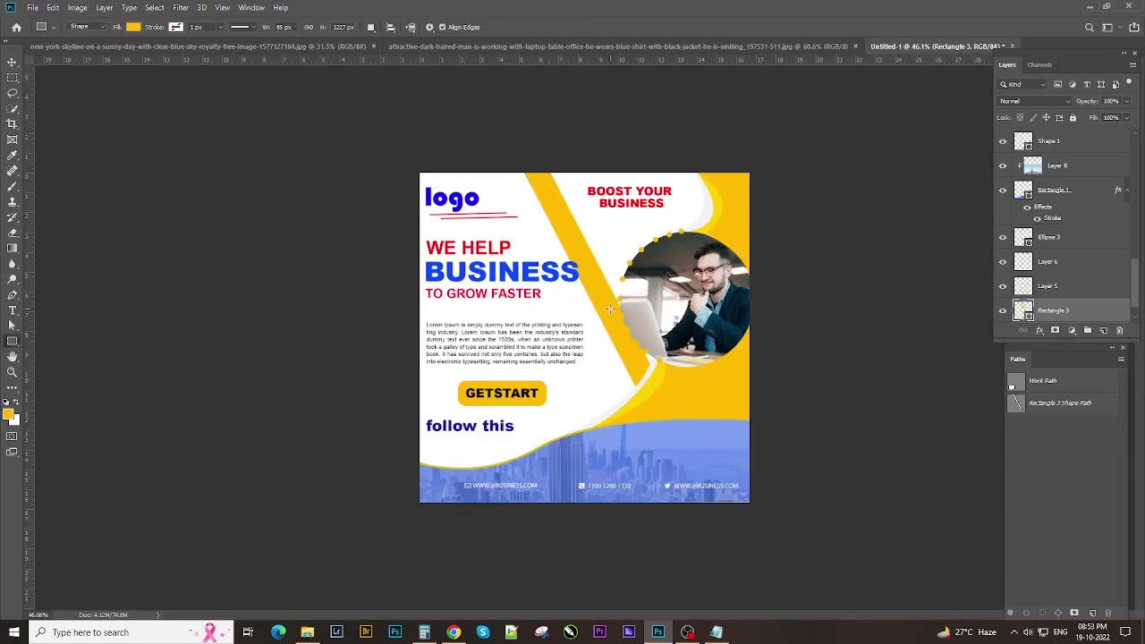
key("v")
mouse_move(610, 309)
left_mouse_down()
mouse_move(495, 328)
mouse_move(595, 306)
left_mouse_up()
Fill all three stripe shapes with black.
double_click(1022, 310)
left_click(39, 562)
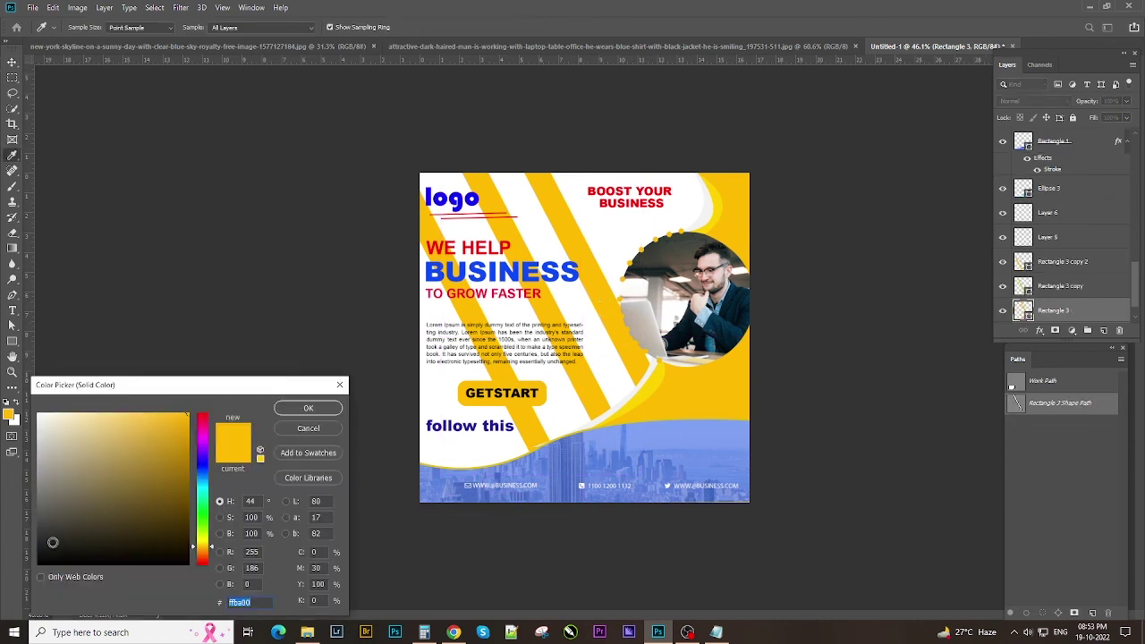
left_click(308, 408)
double_click(1023, 286)
left_click(39, 562)
left_click(308, 408)
double_click(1022, 261)
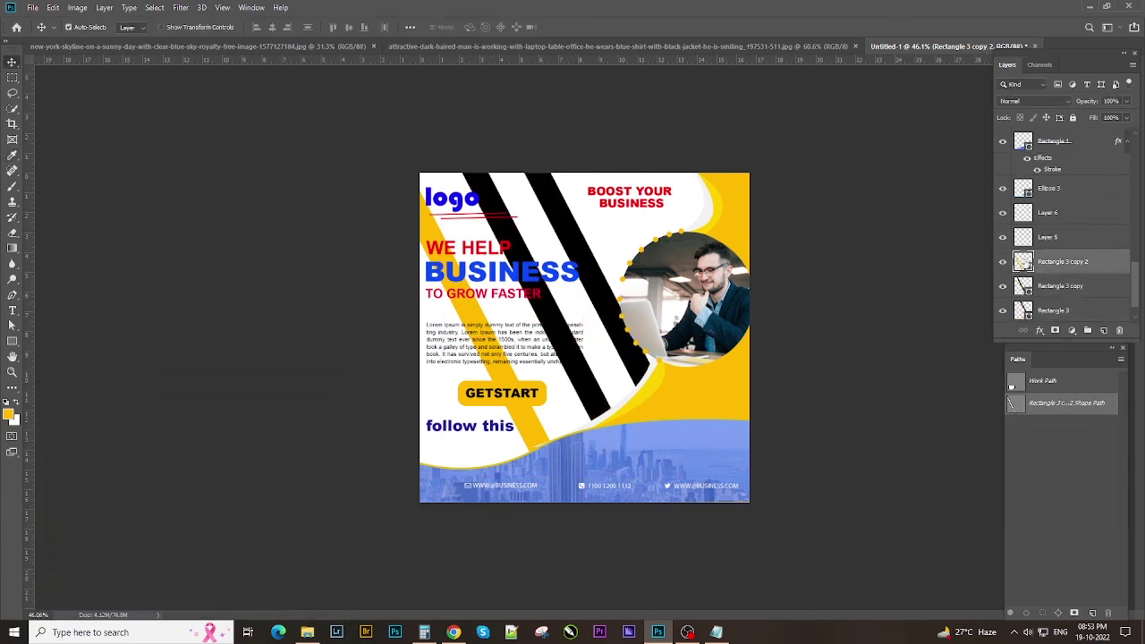
left_click(40, 562)
left_click(308, 408)
Lower each stripe layer's opacity to 5% so the stripes are faint.
left_click_drag(1077, 120, 1077, 118)
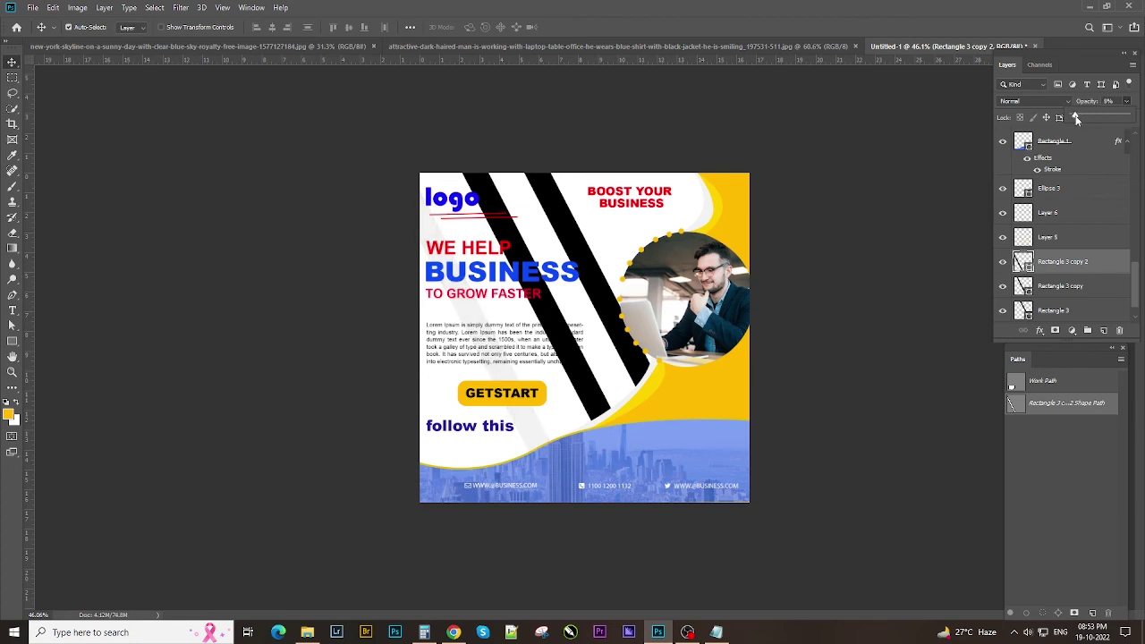
left_click(603, 339)
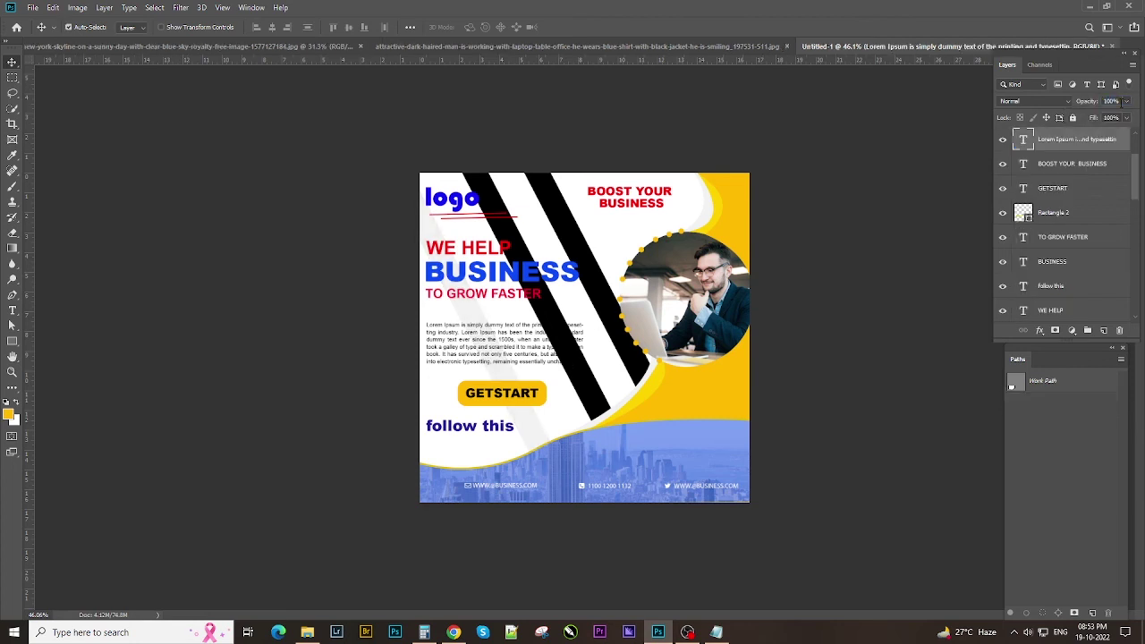
left_click(585, 380)
type("50")
type("0")
key("alt+bracketleft")
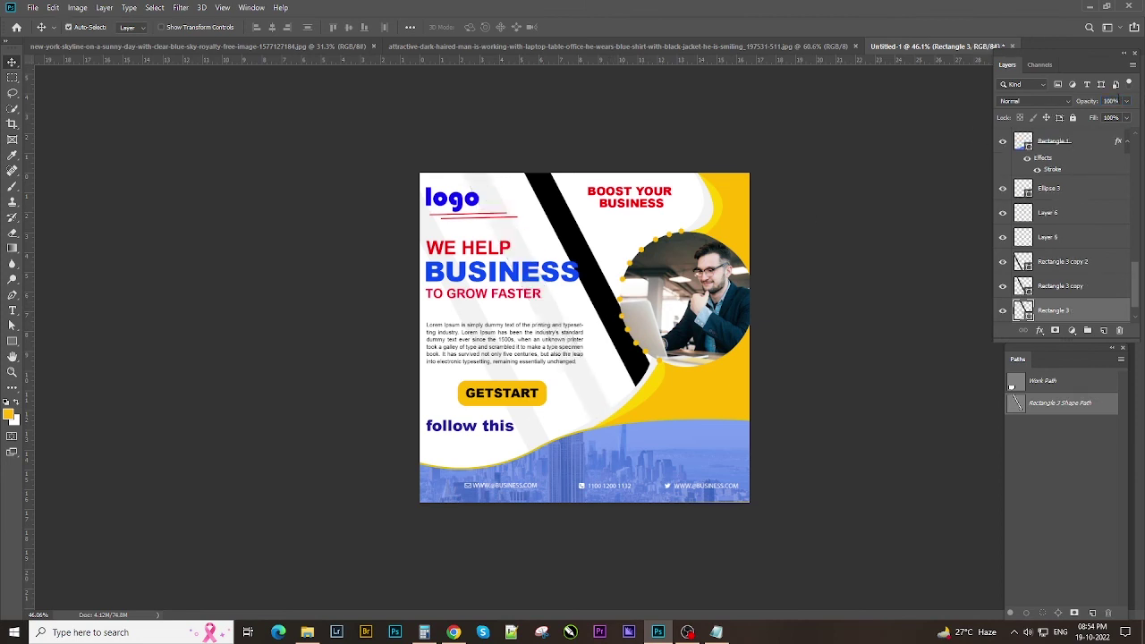
type("5")
scroll(568, 322, "up", 1)
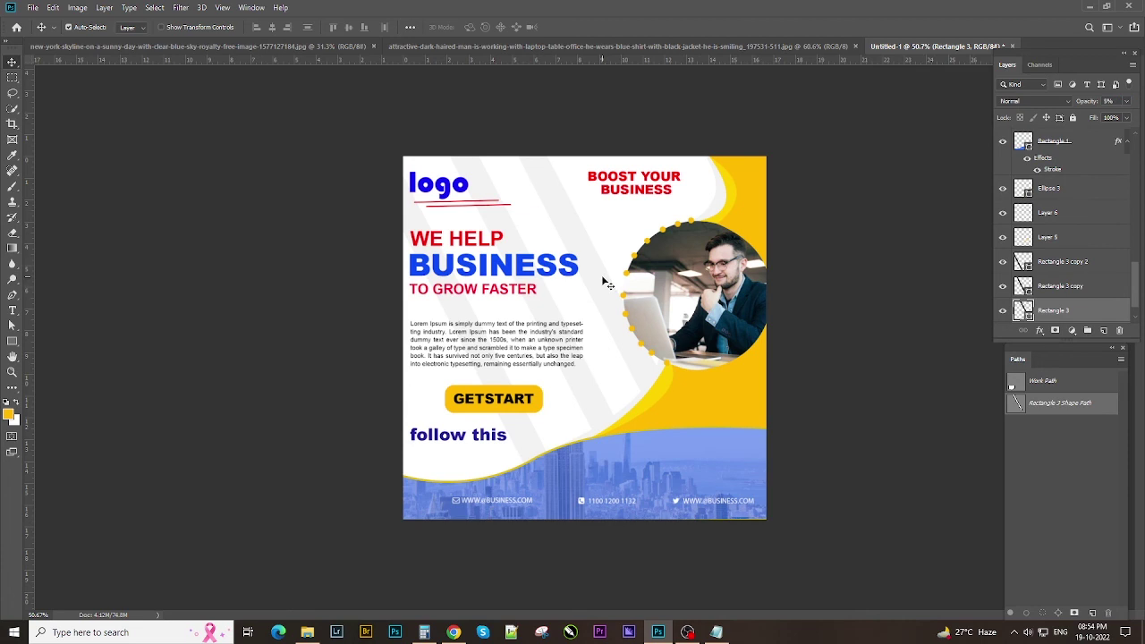
scroll(766, 247, "down", 2)
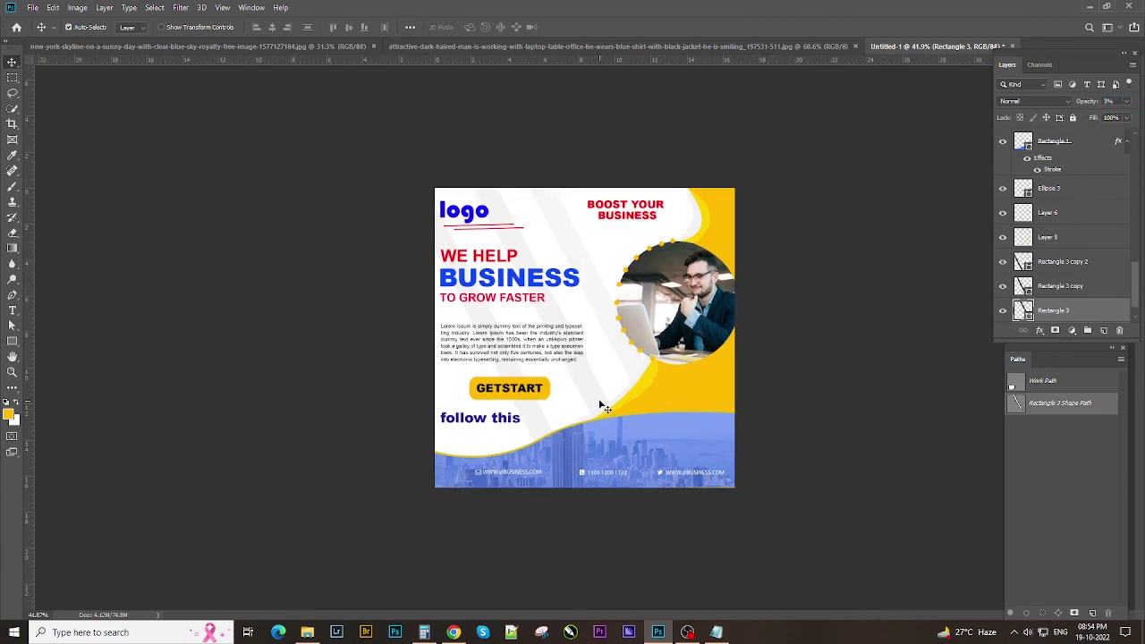
key("alt+bracketright")
key("alt+bracketright")
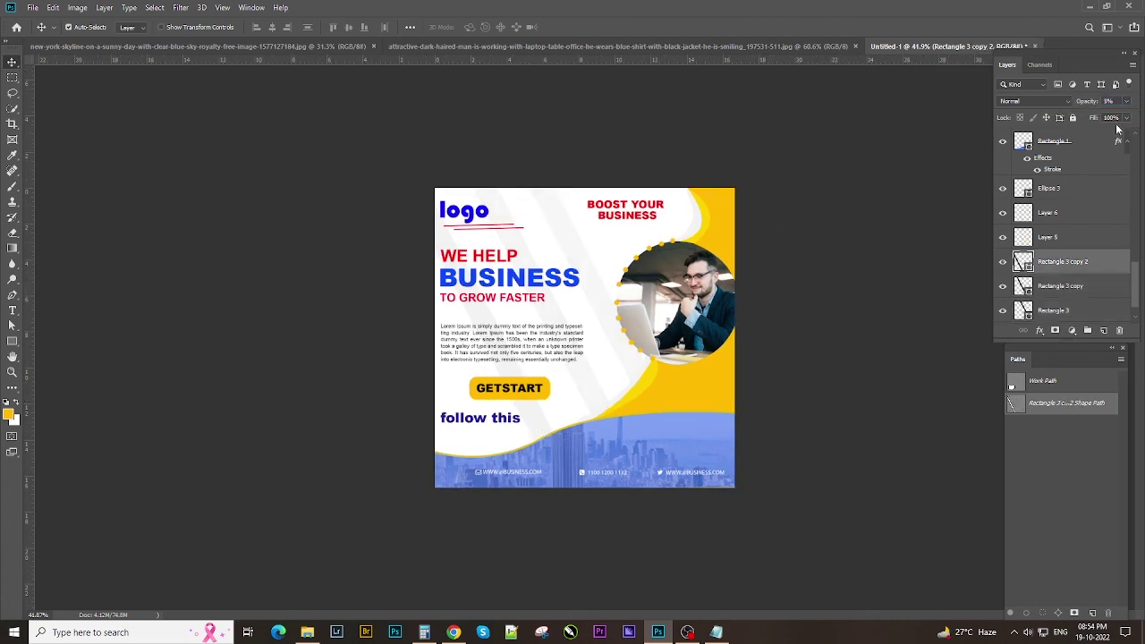
scroll(407, 215, "down", 1)
Gather the poster's layers into Group 1 with Ctrl+G and select the group.
left_click(836, 493)
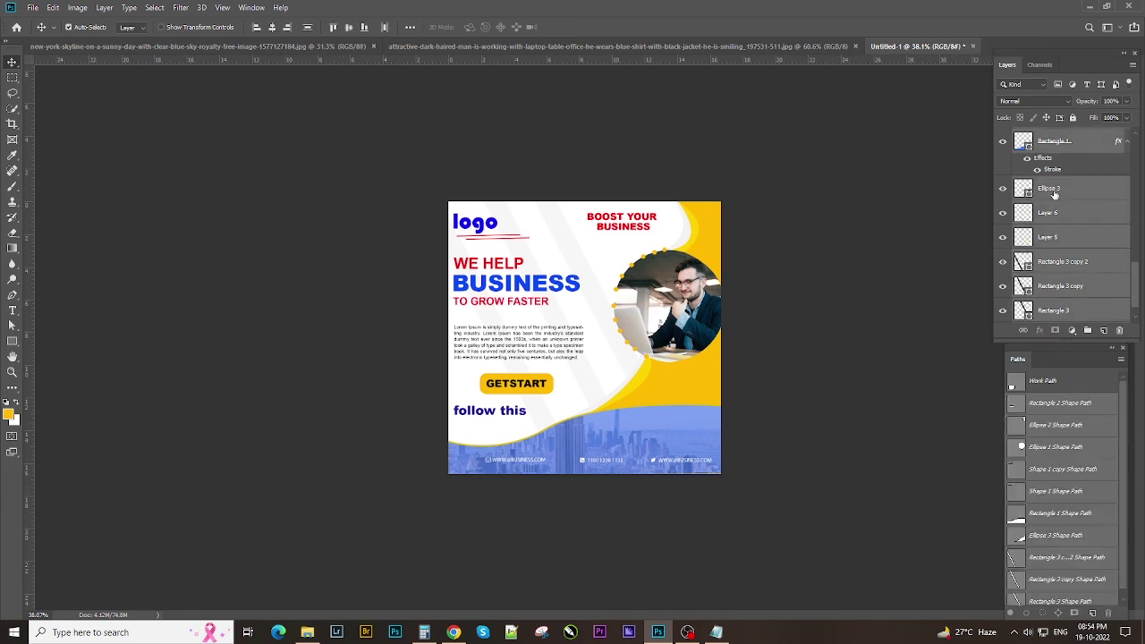
key("ctrl+g")
left_click(1036, 101)
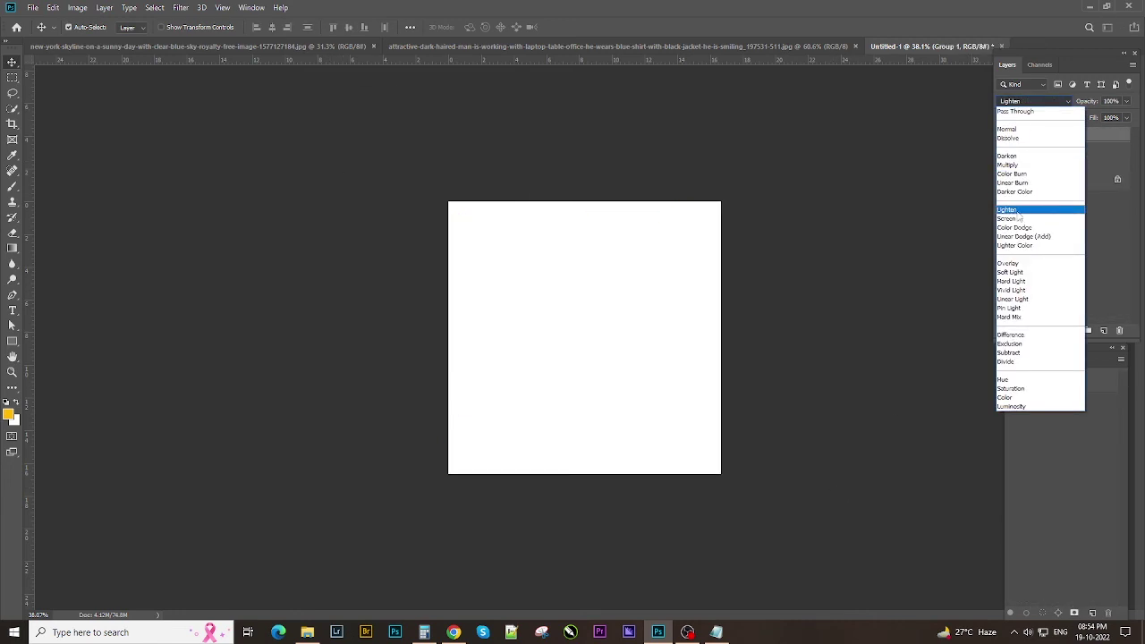
left_click(833, 212)
left_click(833, 212)
scroll(680, 222, "up", 2)
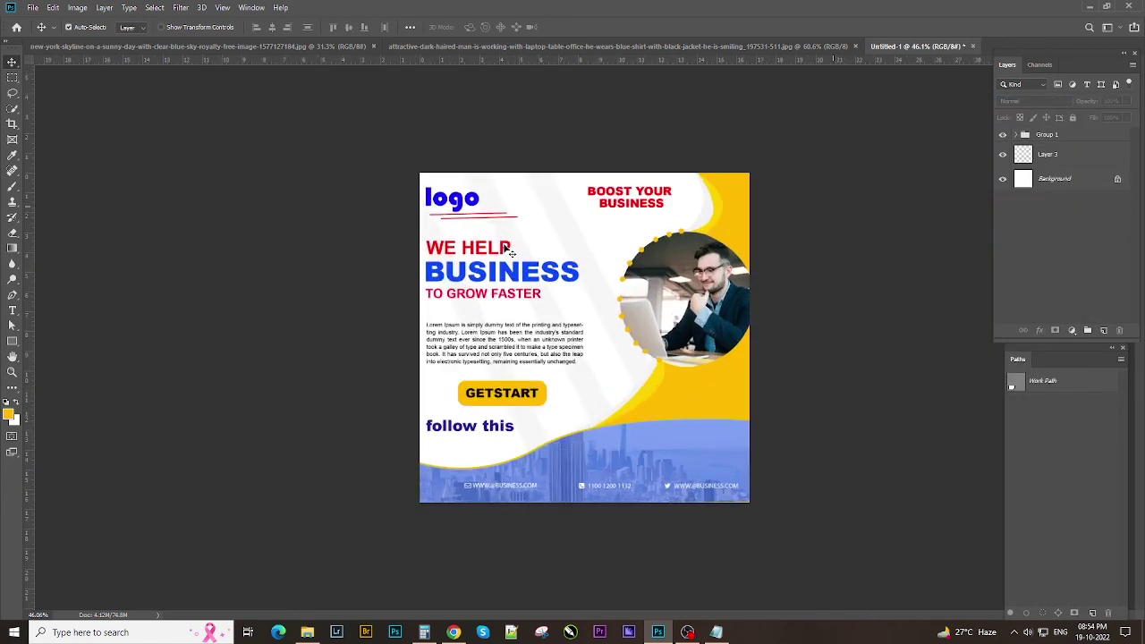
scroll(680, 222, "up", 2)
left_click(1047, 135)
left_click(1072, 330)
Add a Brightness/Contrast layer at brightness -7, then a Hue/Saturation layer shifting hue to +32.
left_click(1091, 381)
left_click_drag(854, 161, 851, 161)
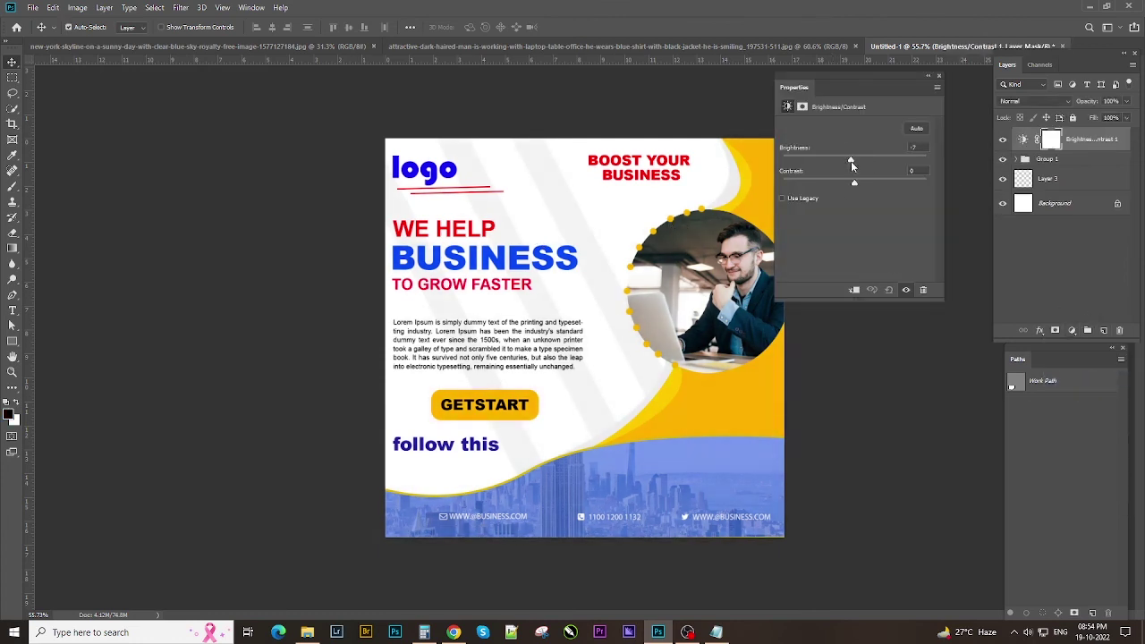
left_click(1072, 330)
left_click(1087, 438)
left_click_drag(856, 174, 815, 186)
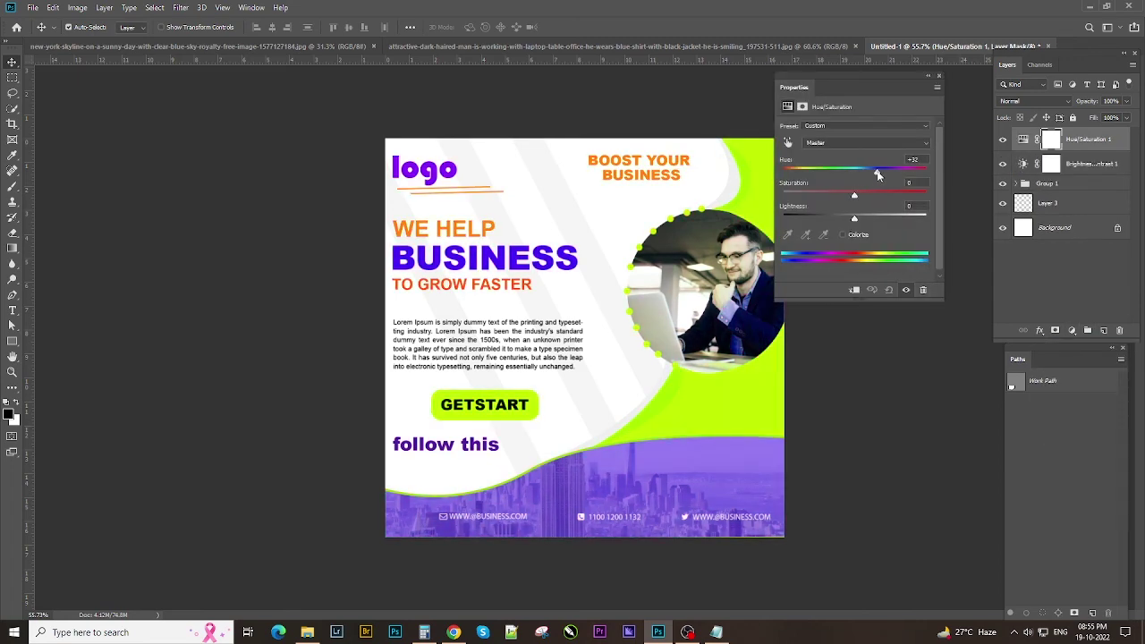